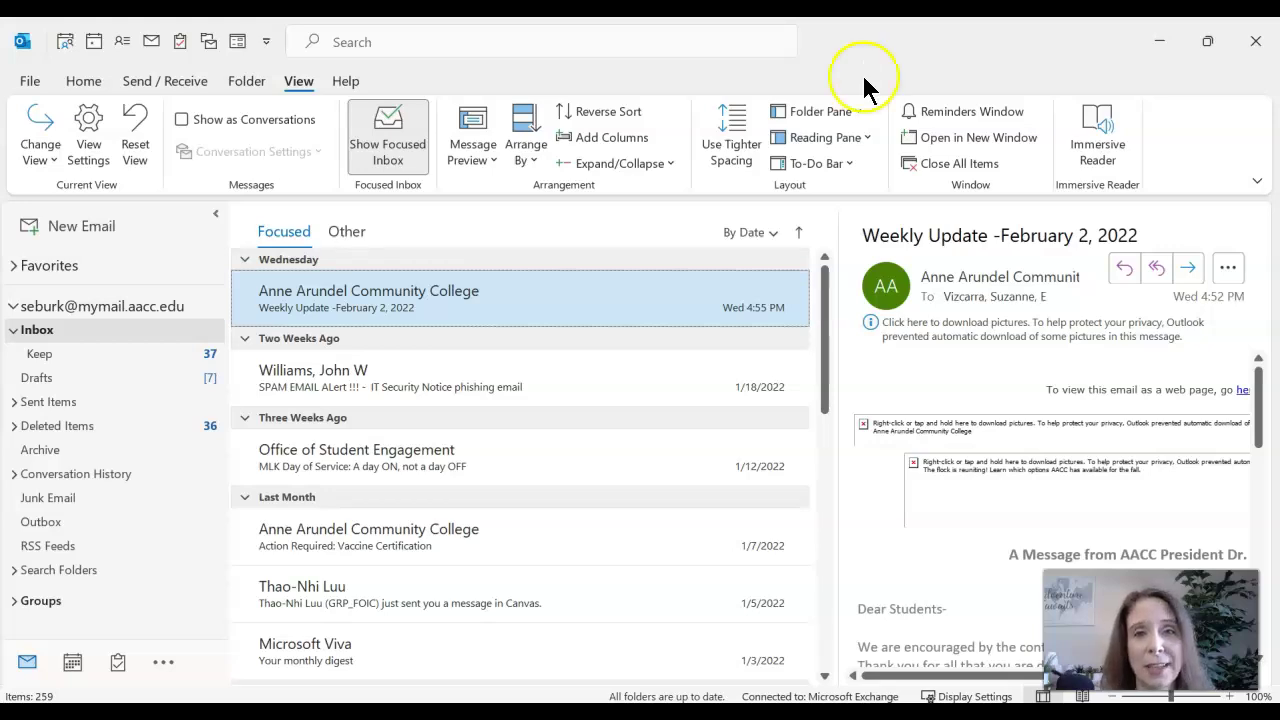
- Minimize the folder pane, and switch it off completely
click(857, 108)
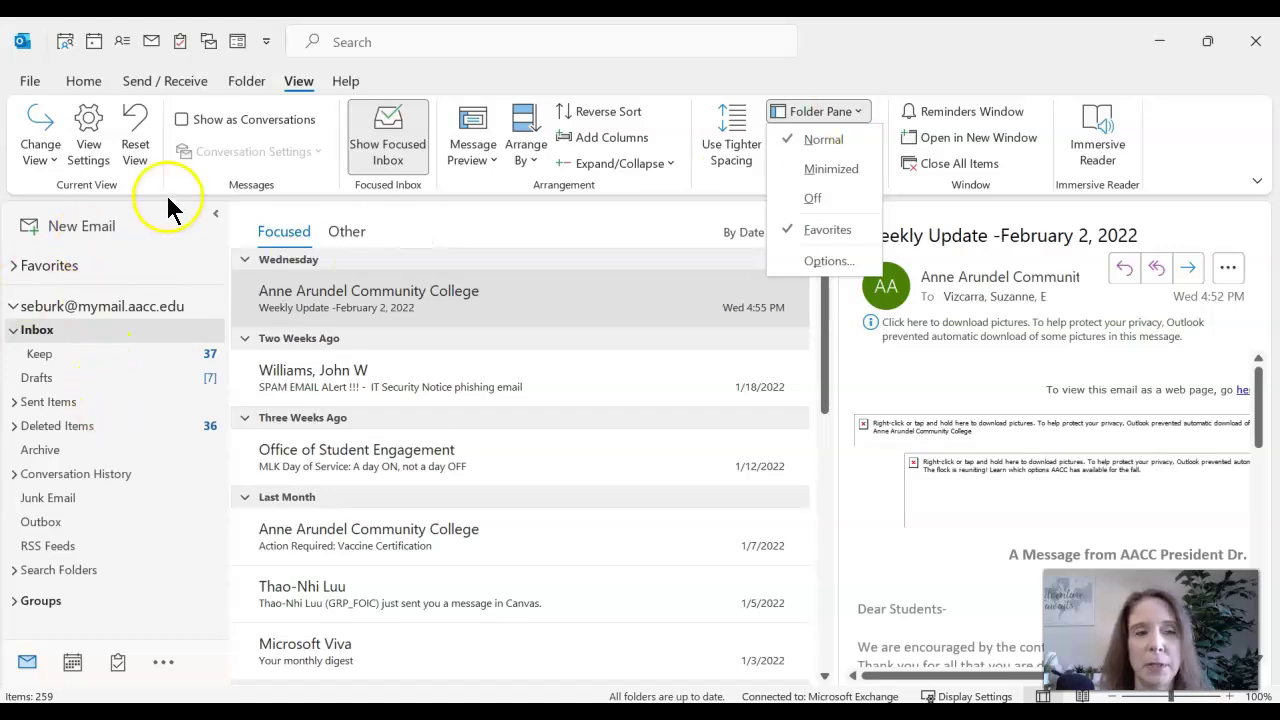
click(843, 172)
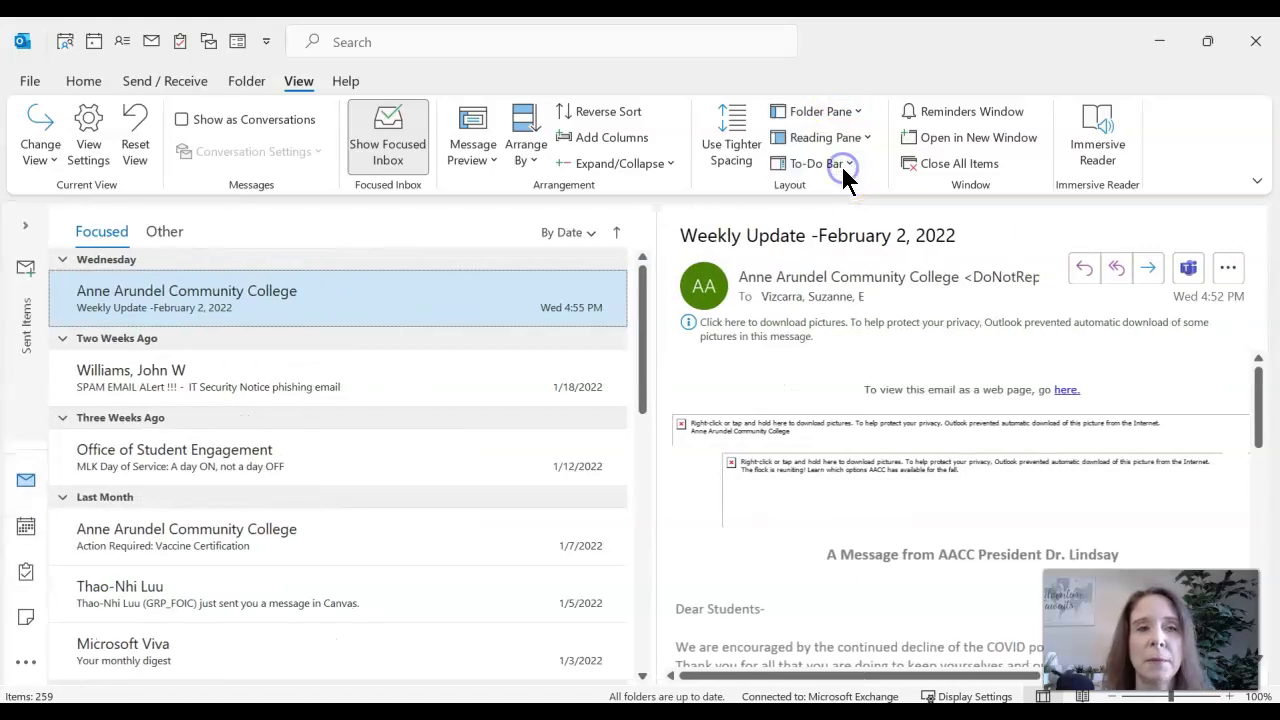
click(852, 116)
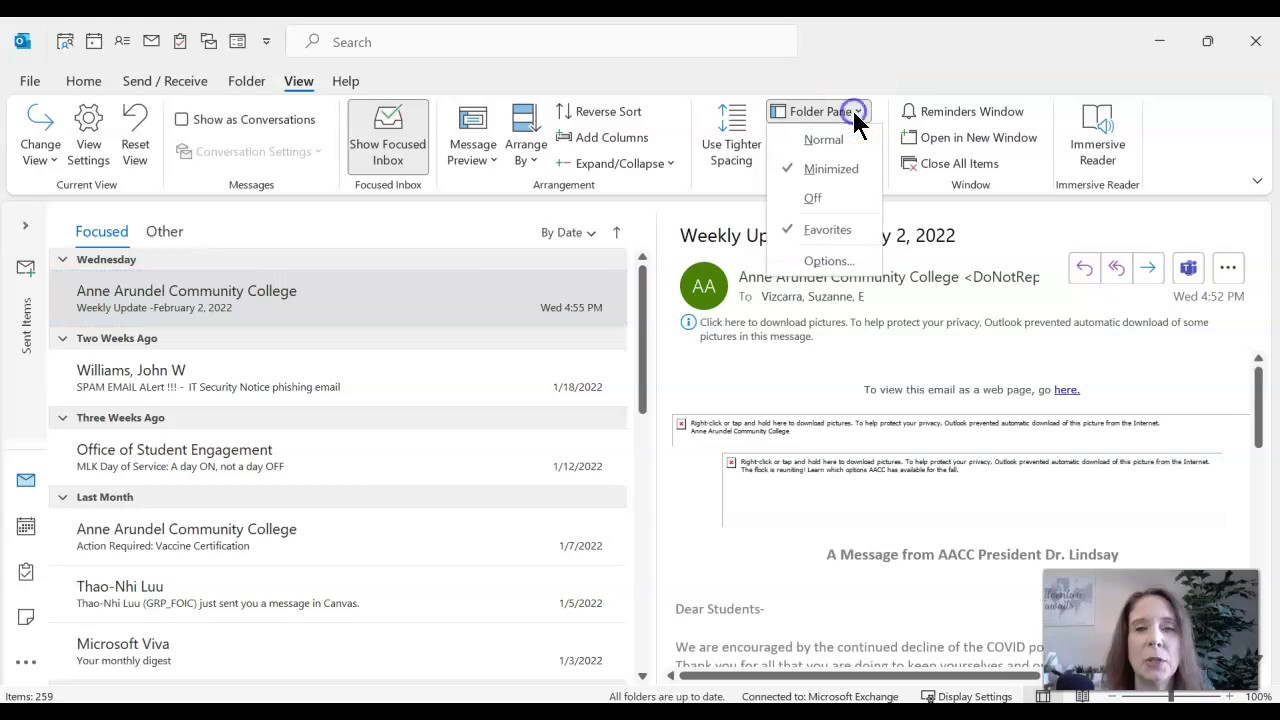
click(836, 198)
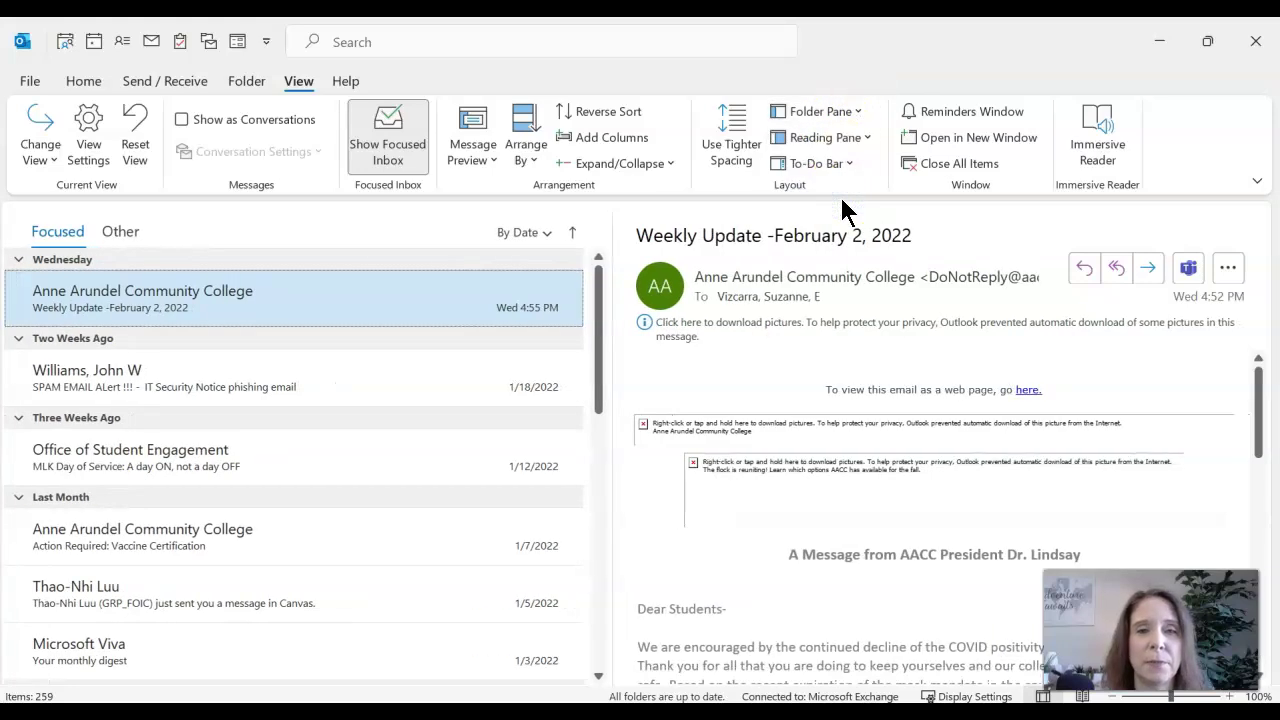
- Restore the folder pane to its Normal display and check its remaining display options
click(859, 111)
click(852, 140)
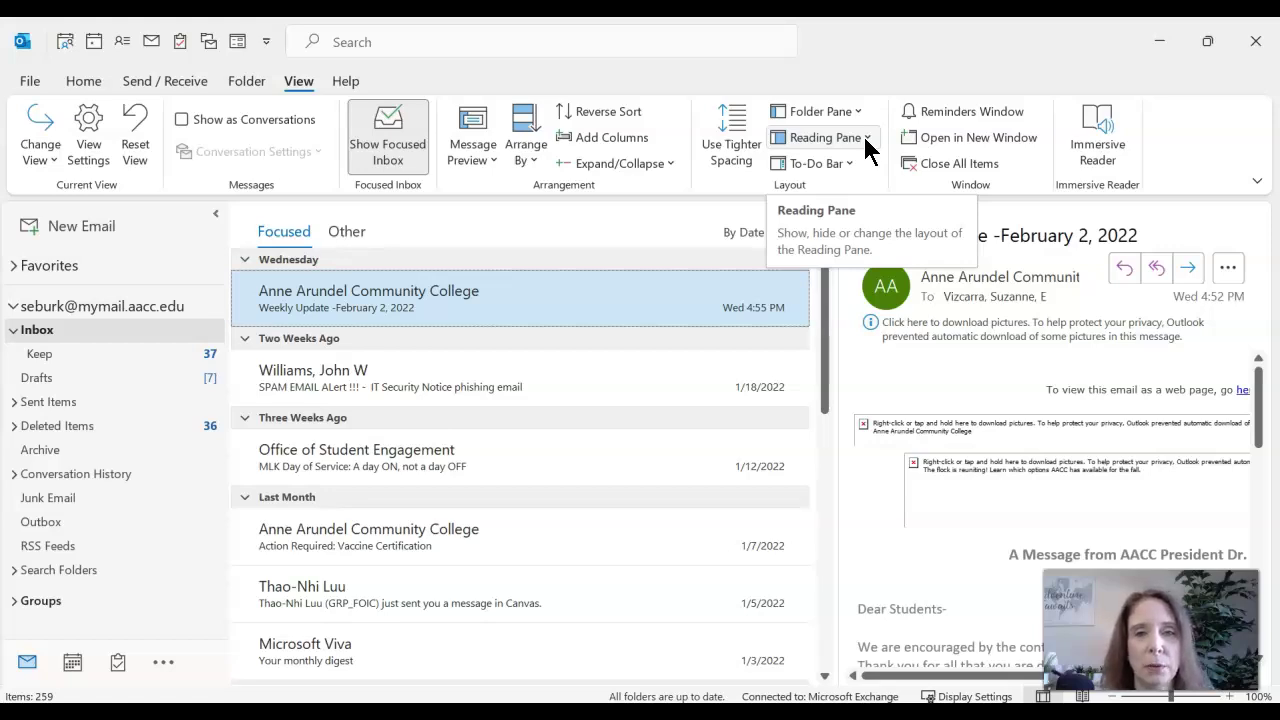
click(859, 112)
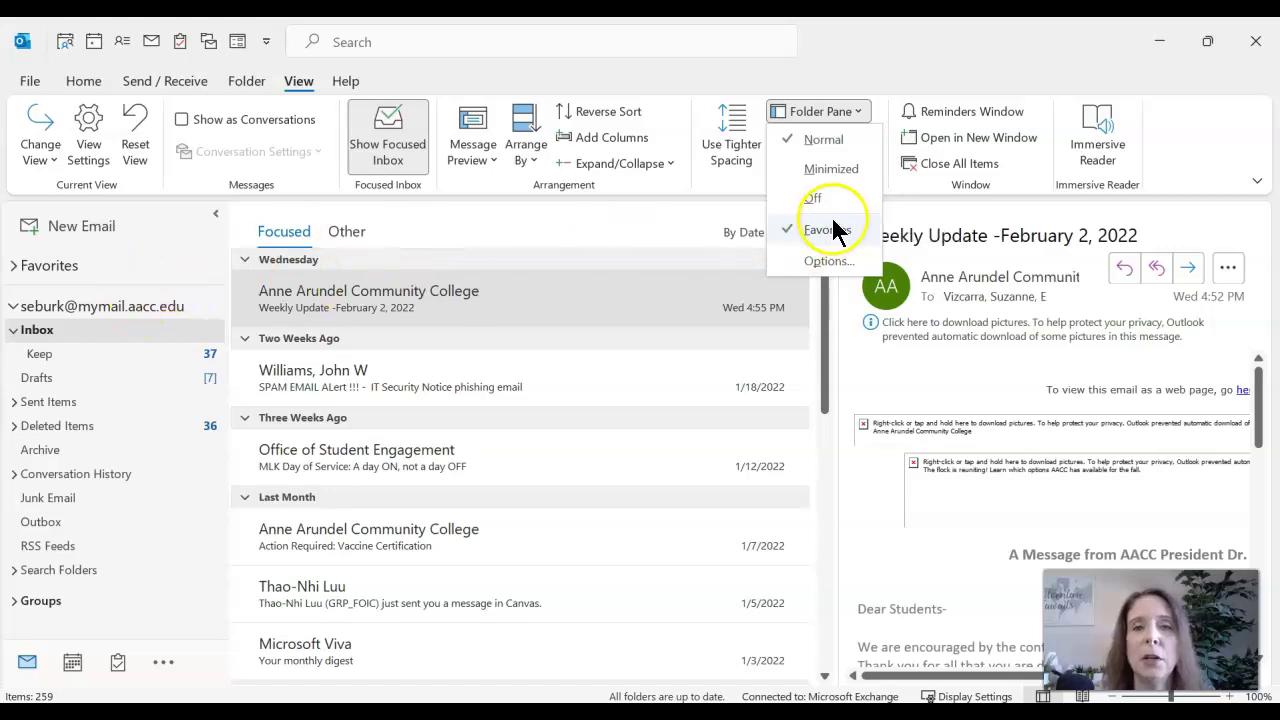
click(857, 52)
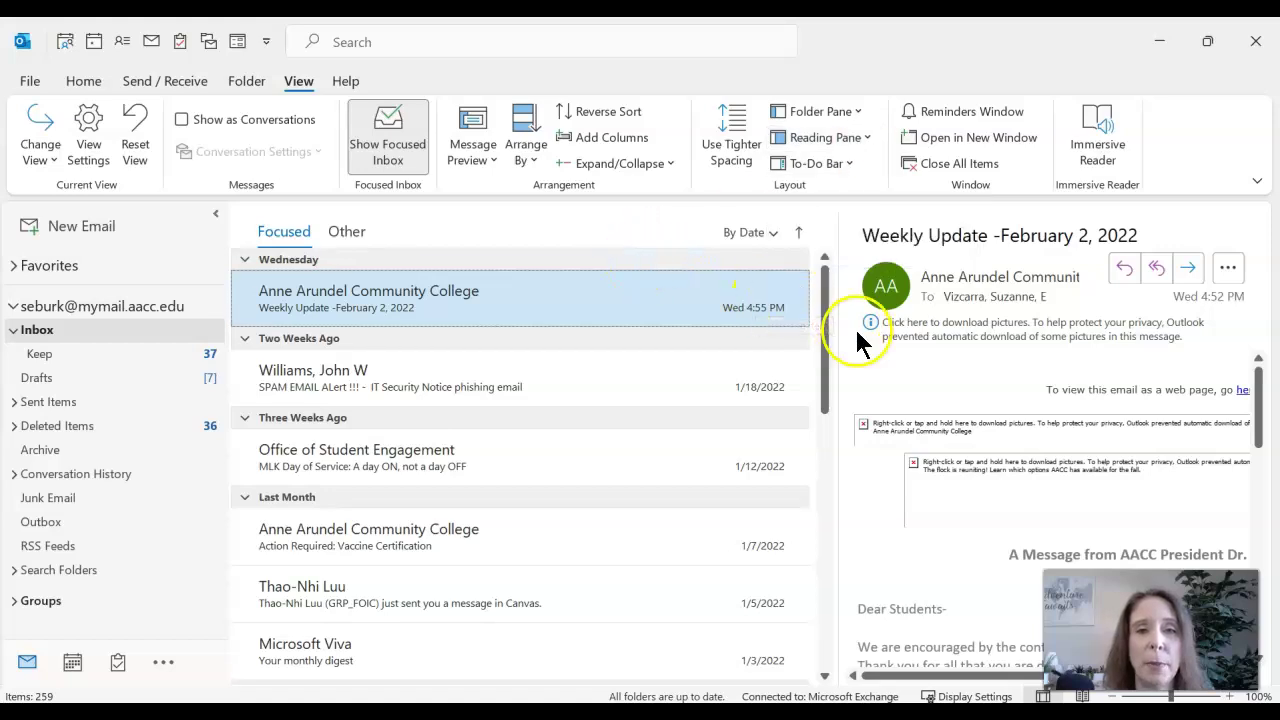
- Place the Reading Pane below the message list and enlarge it slightly by raising the divider
click(866, 138)
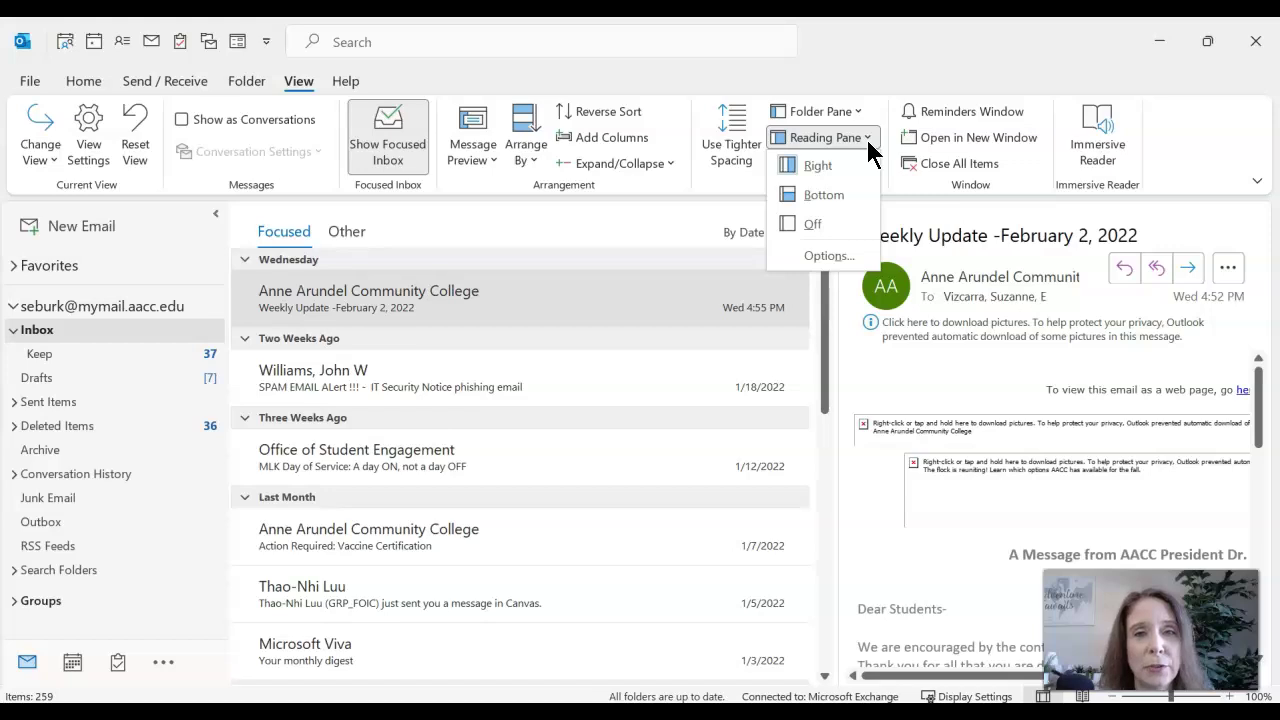
click(821, 195)
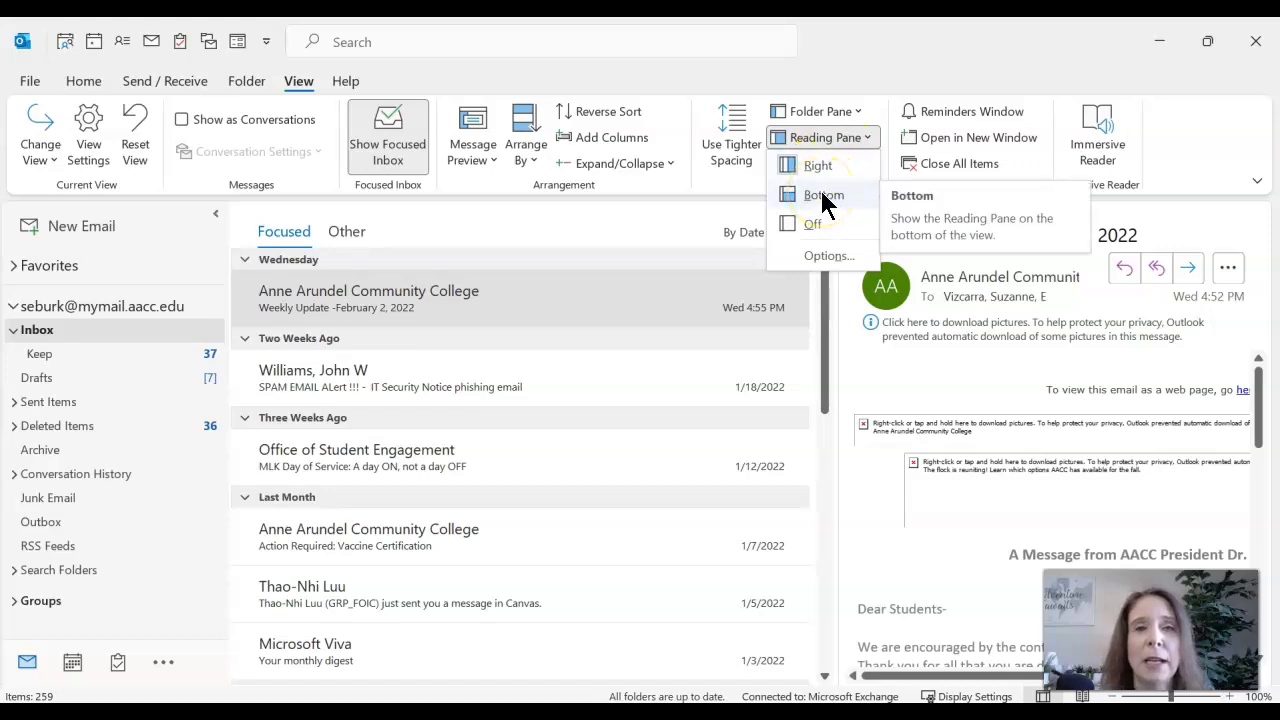
click(822, 195)
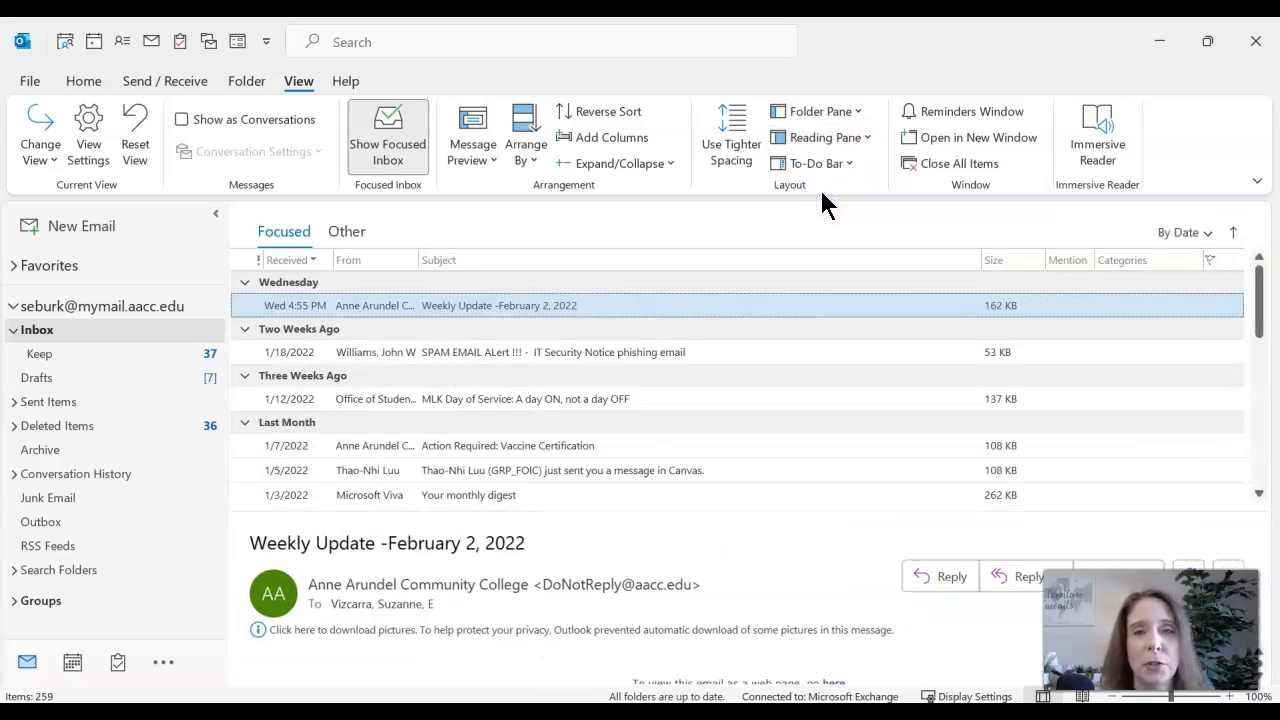
click(503, 495)
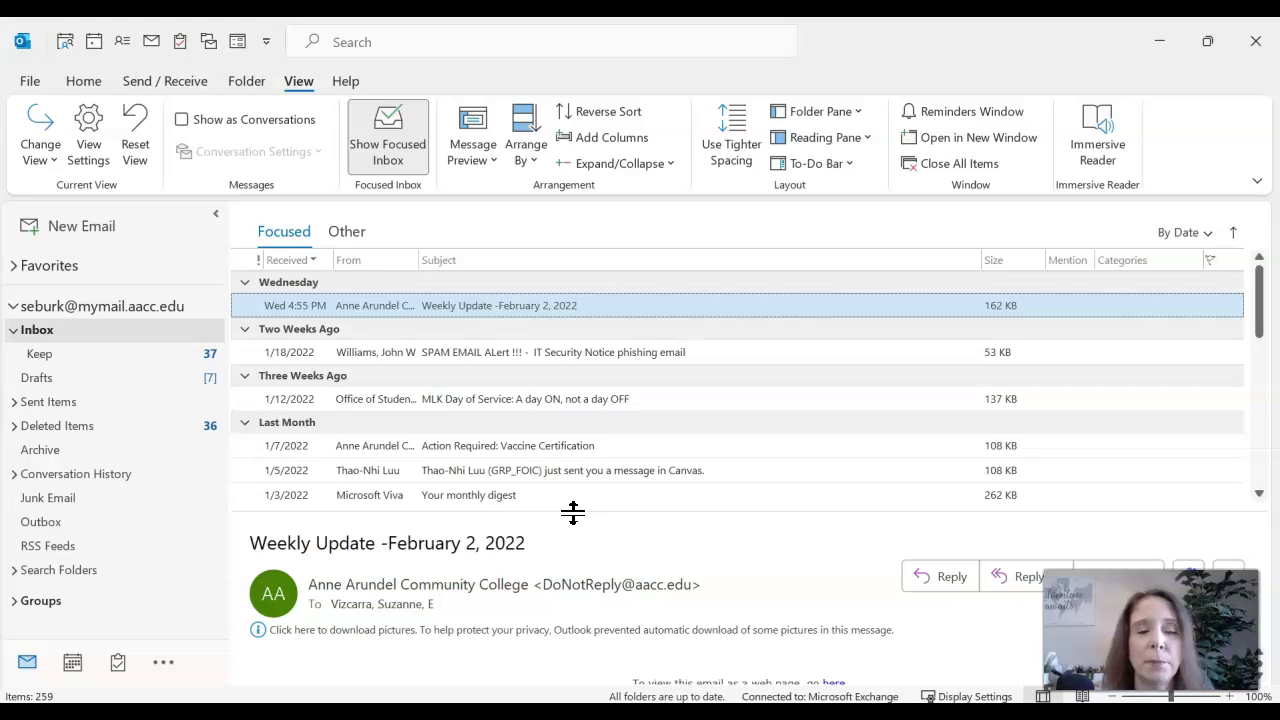
mouse_move(572, 512)
mouse_down()
mouse_move(585, 361)
mouse_move(585, 491)
mouse_up()
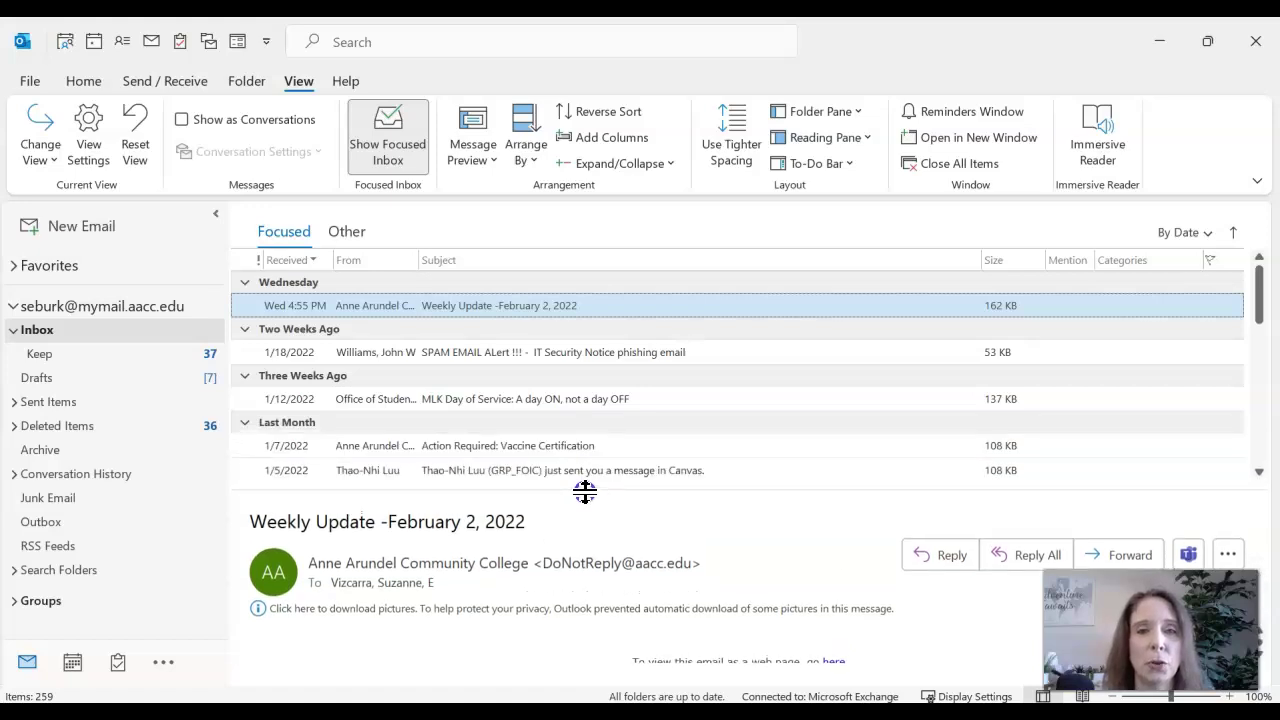
- Turn off the Reading Pane so only the message list remains
click(864, 142)
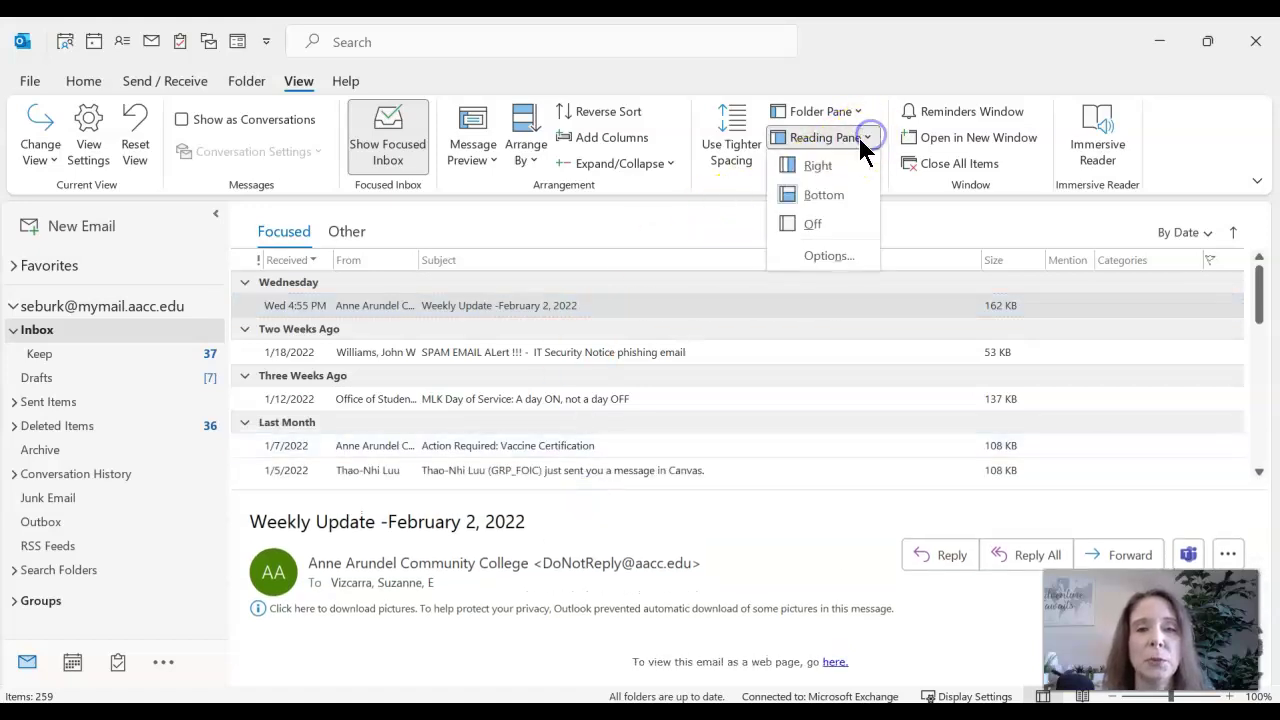
click(818, 228)
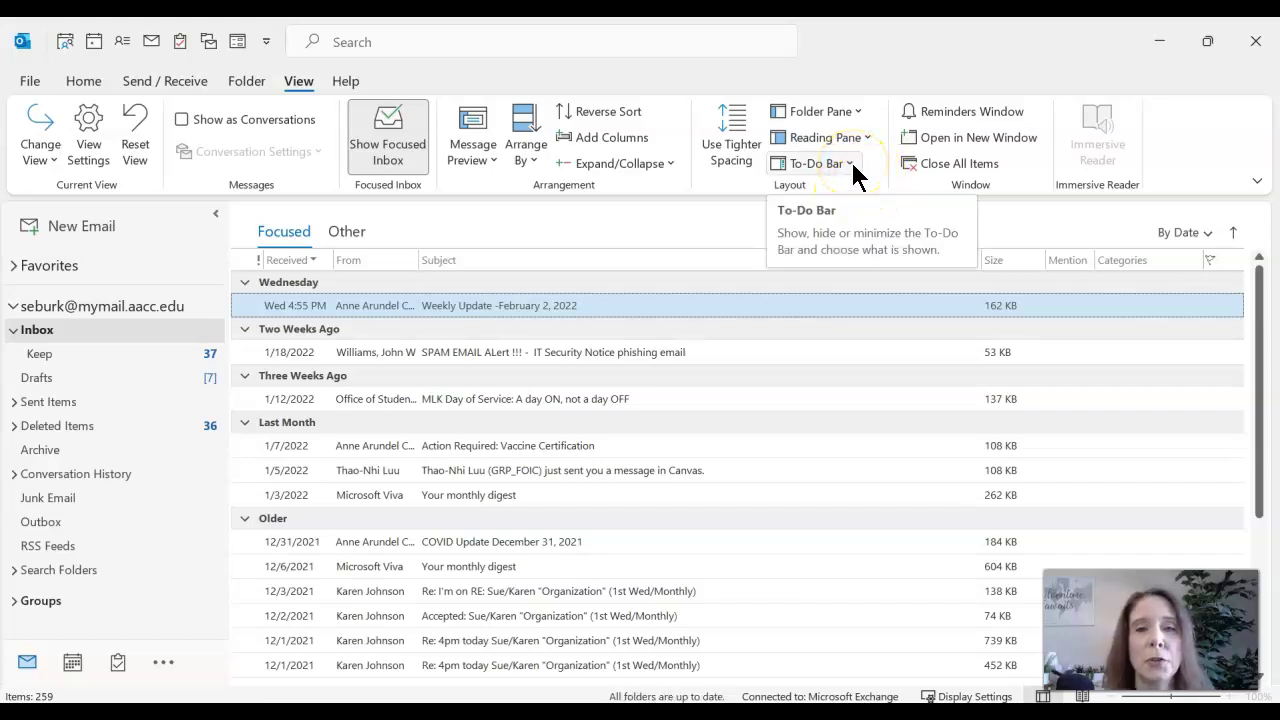
- Show the Calendar and People sections in the To-Do Bar
click(846, 161)
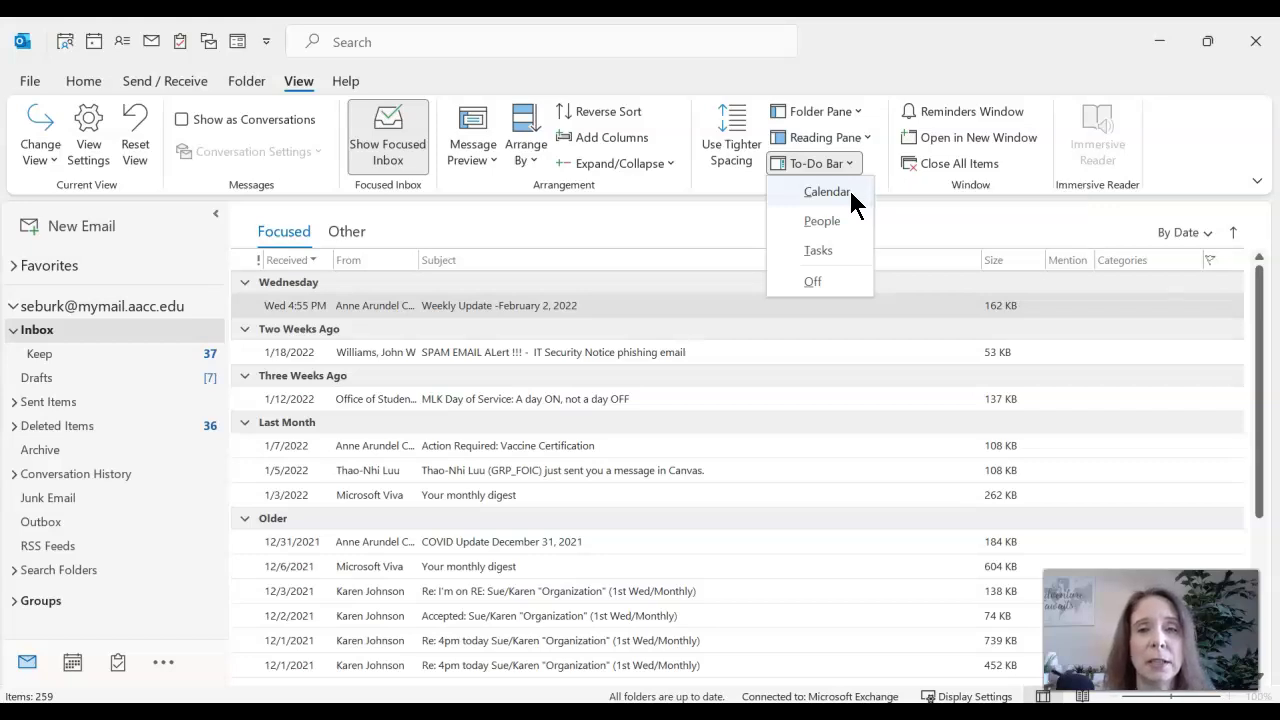
click(828, 192)
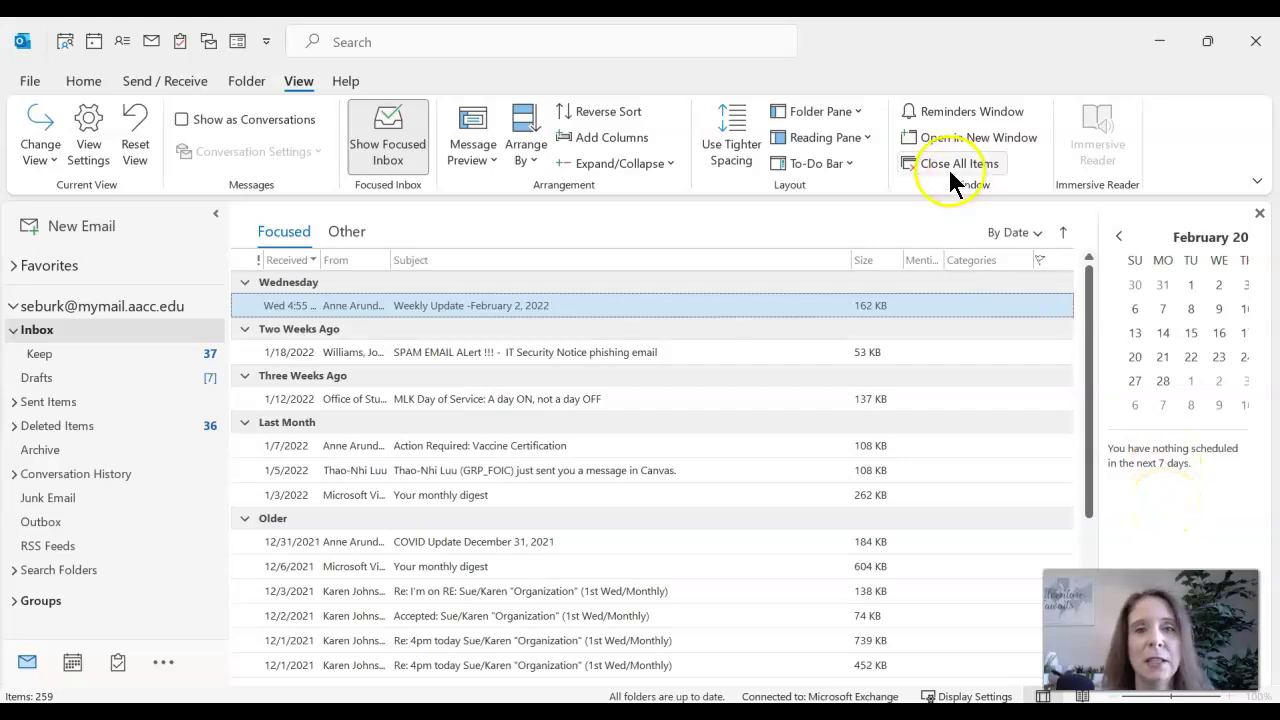
click(850, 163)
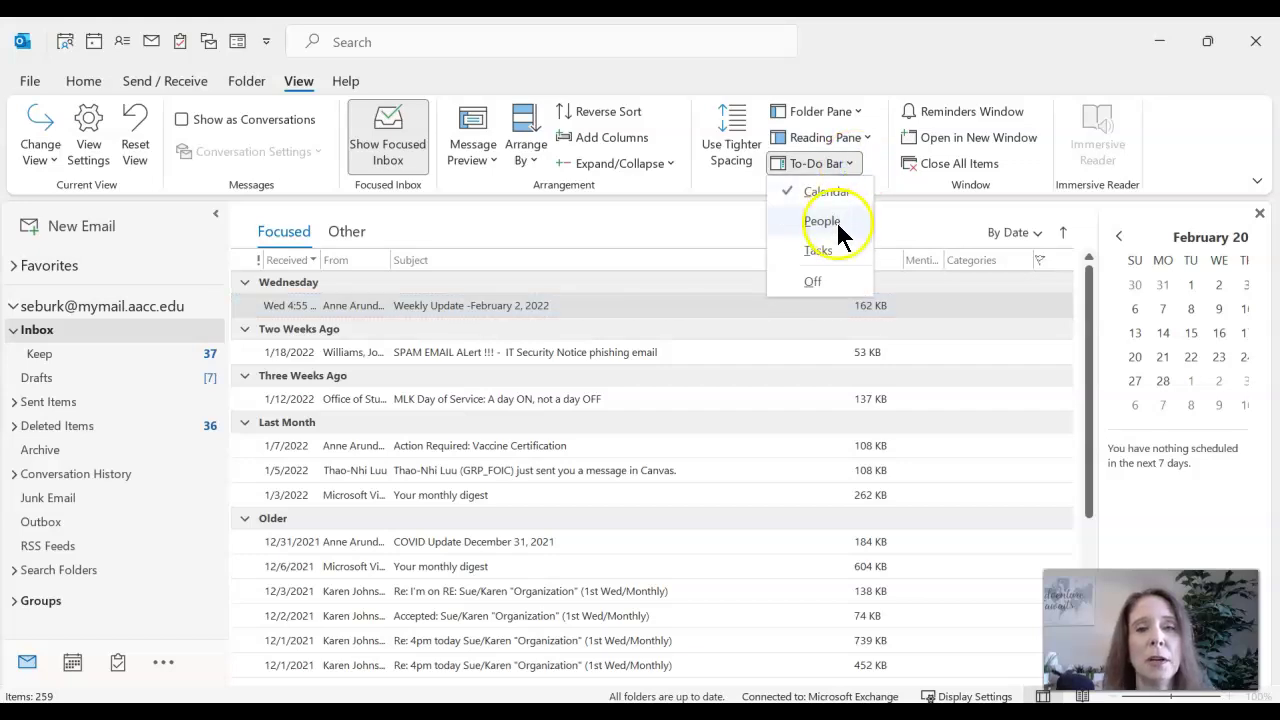
click(835, 221)
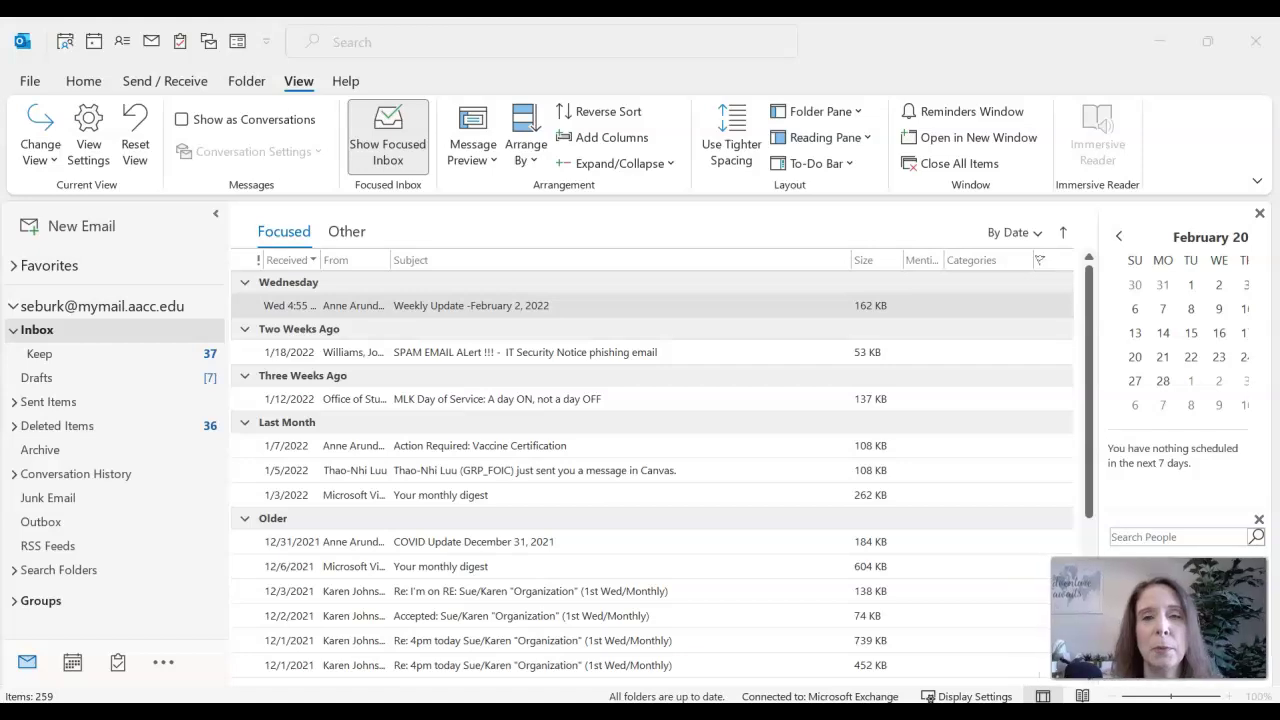
- Replace the People section of the To-Do Bar with Tasks
click(849, 162)
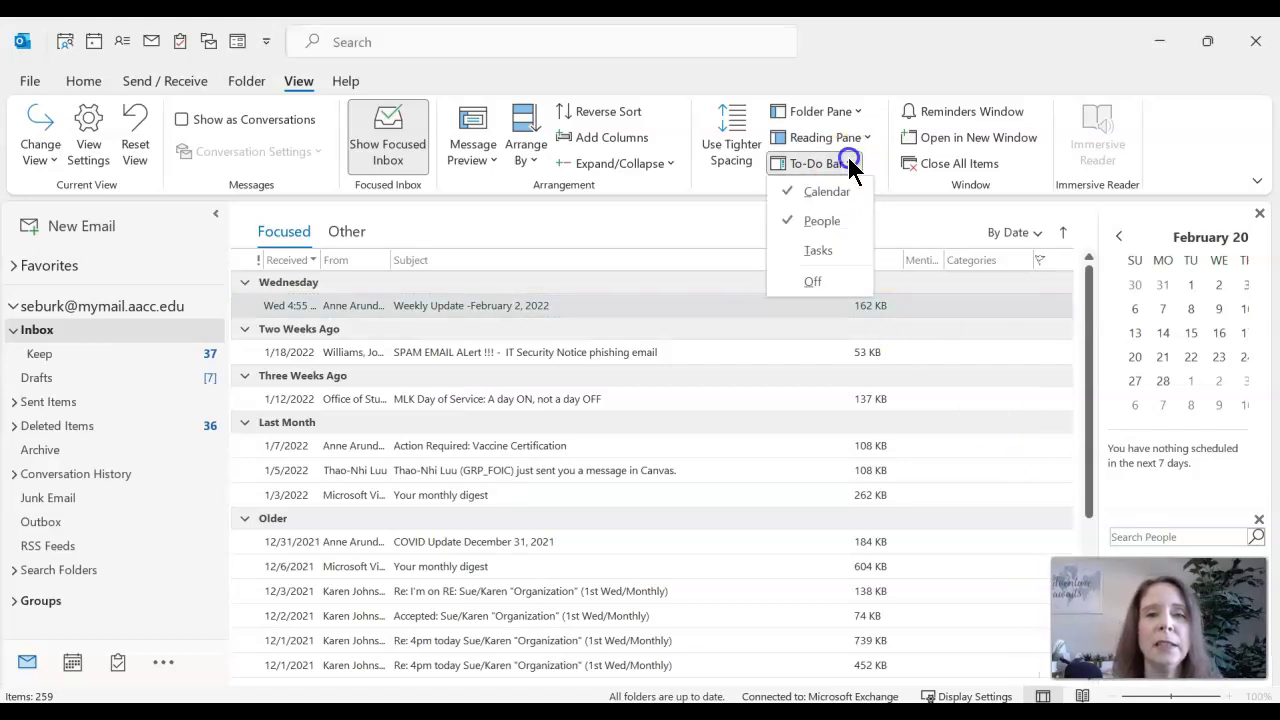
click(822, 220)
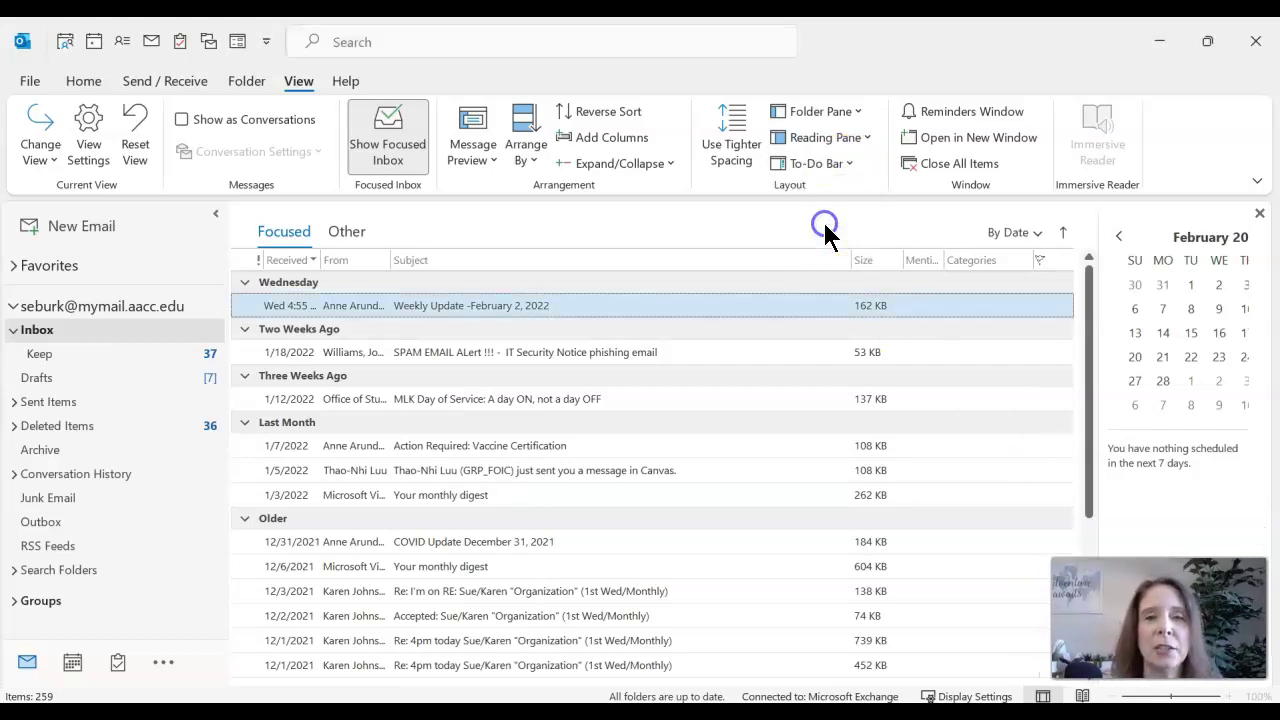
click(849, 166)
click(820, 246)
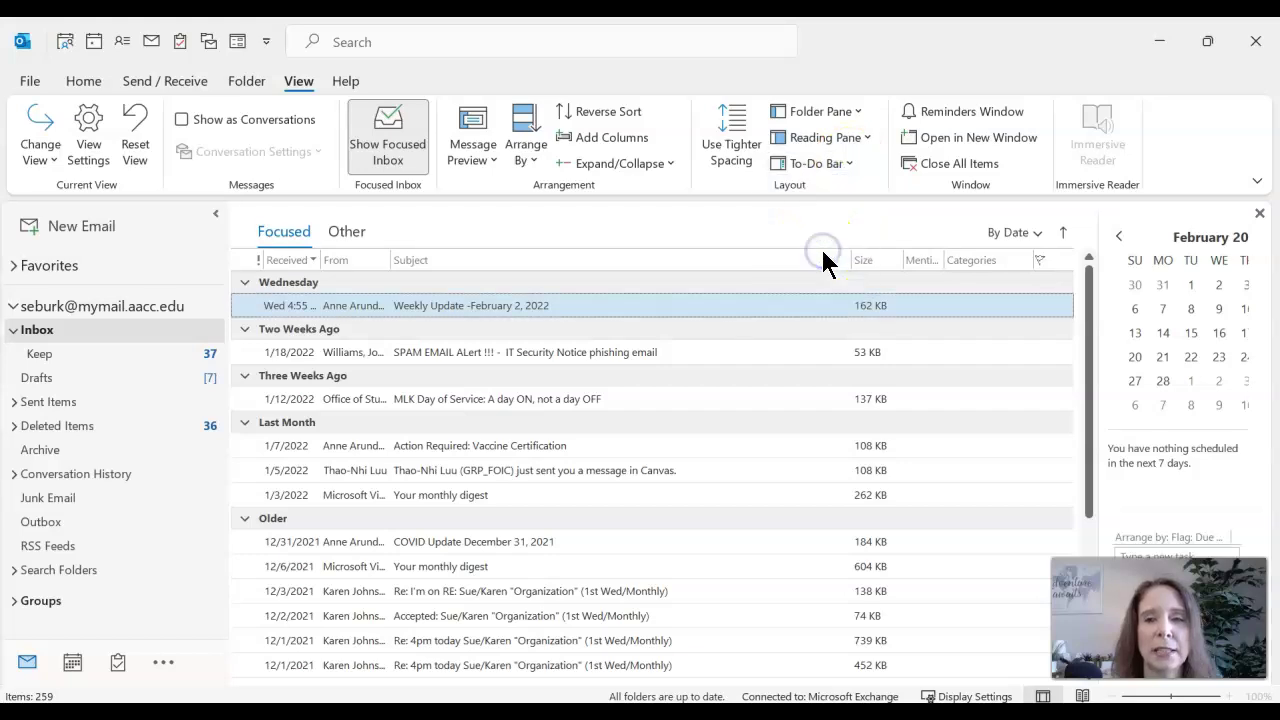
- Remove the Calendar from the To-Do Bar, and turn the whole bar off
click(849, 165)
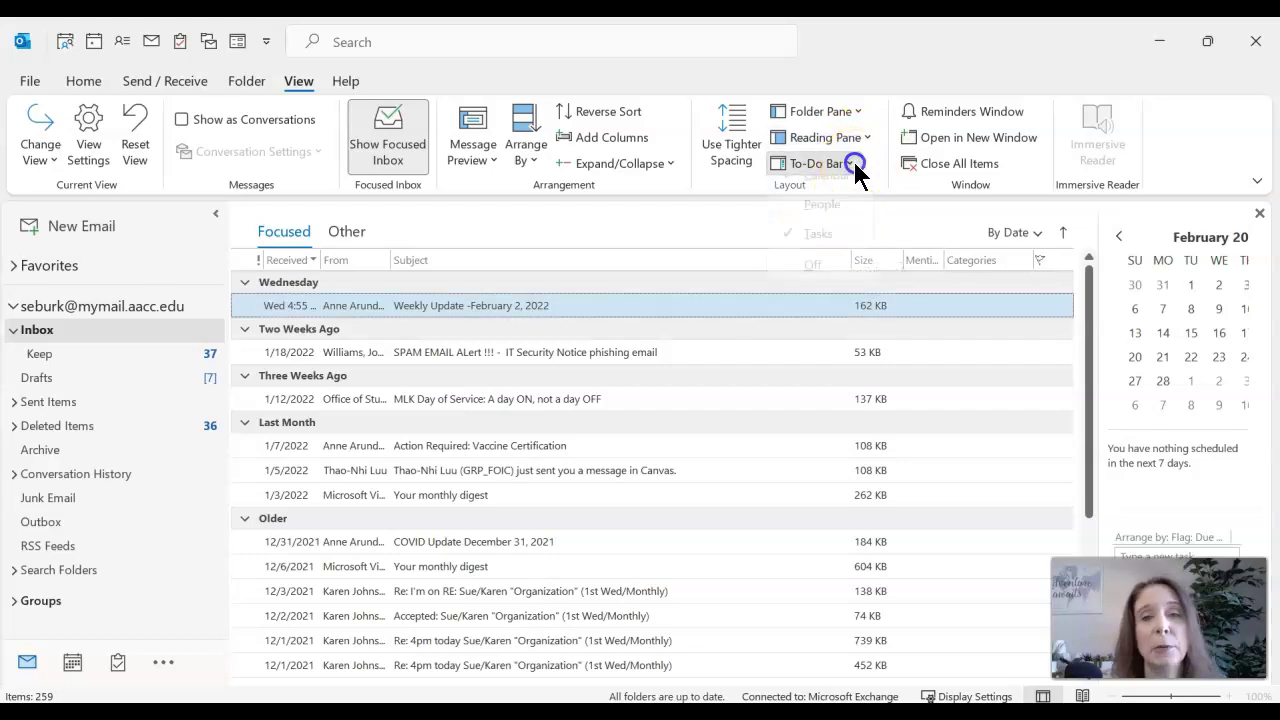
click(830, 191)
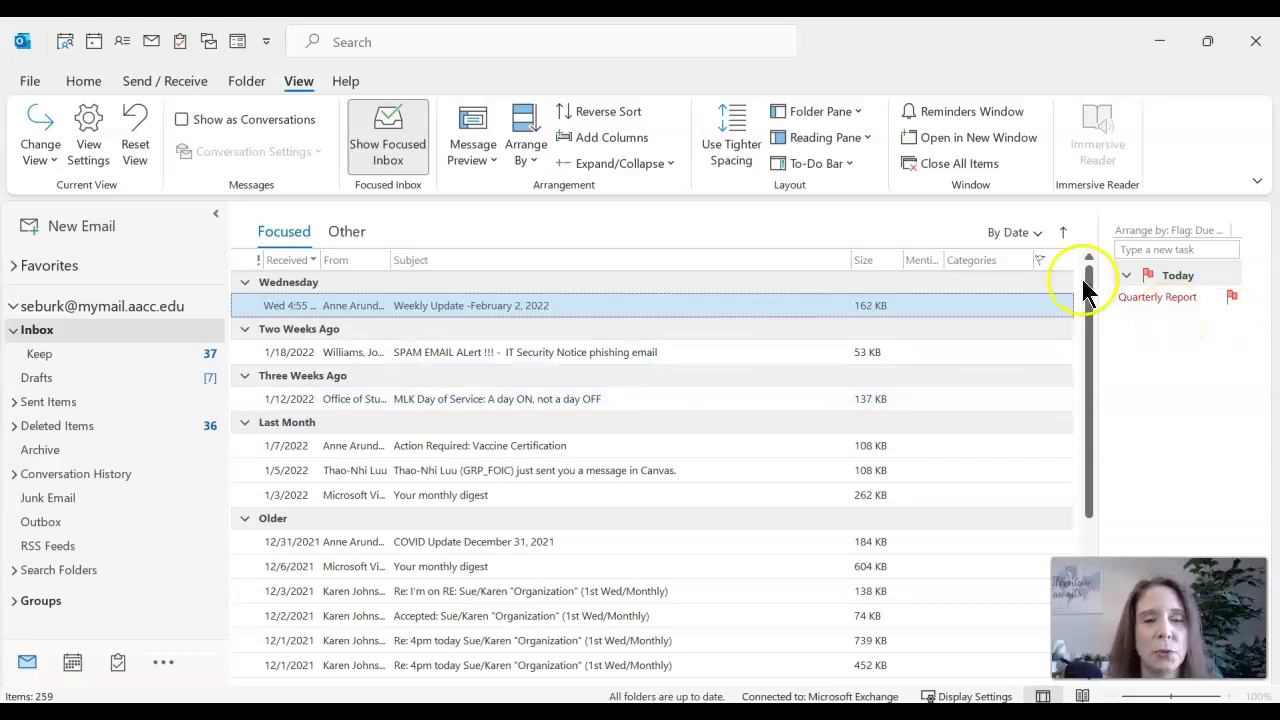
click(850, 163)
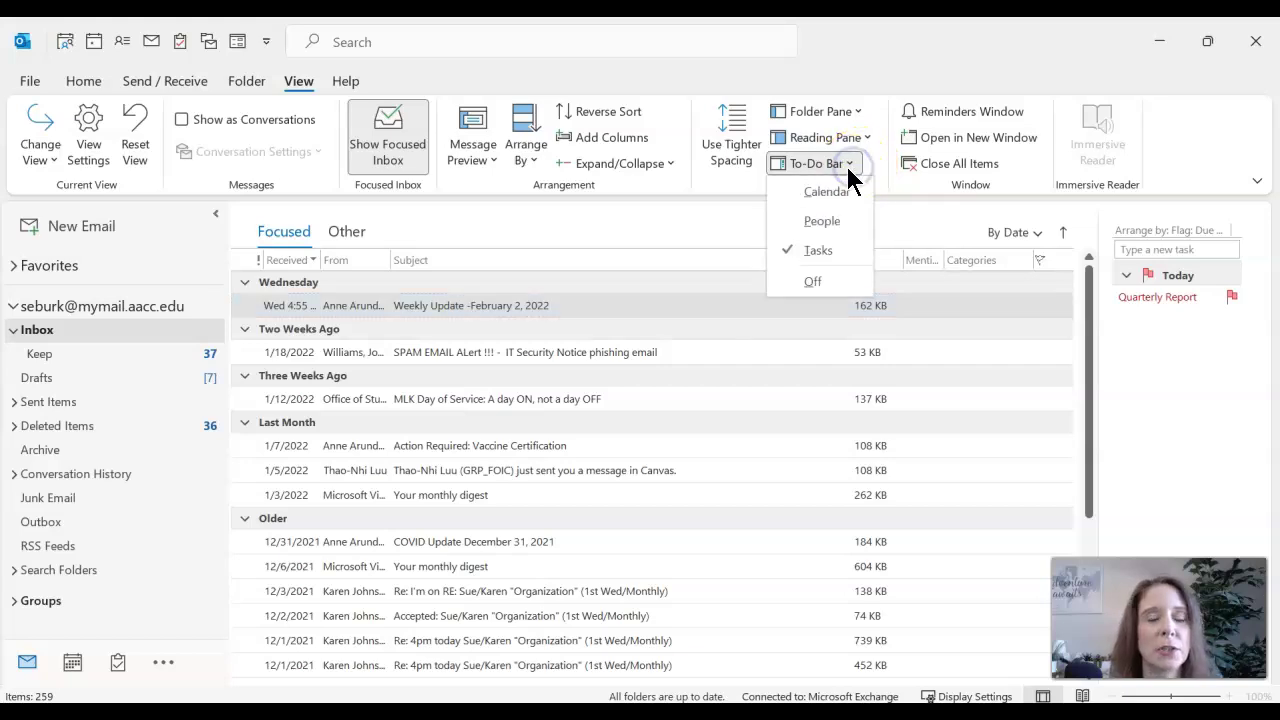
click(813, 282)
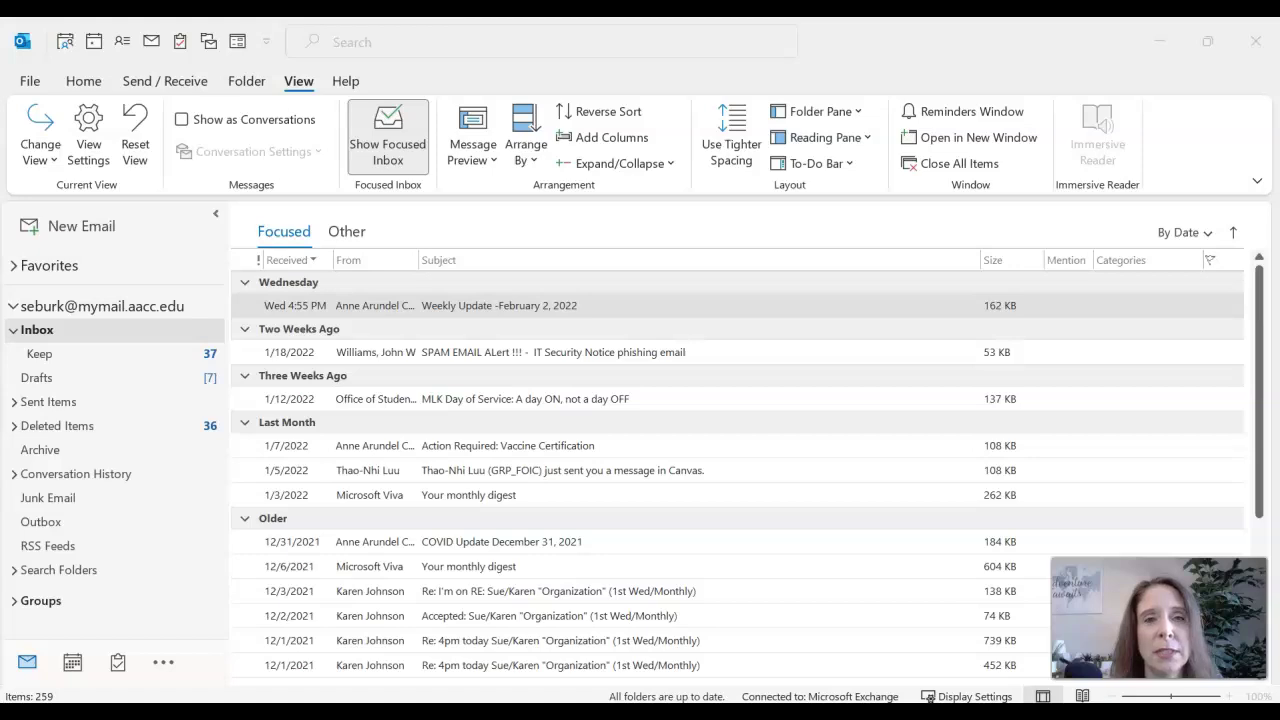
- View the messages sorted into the Other inbox and return to the Focused inbox
click(347, 231)
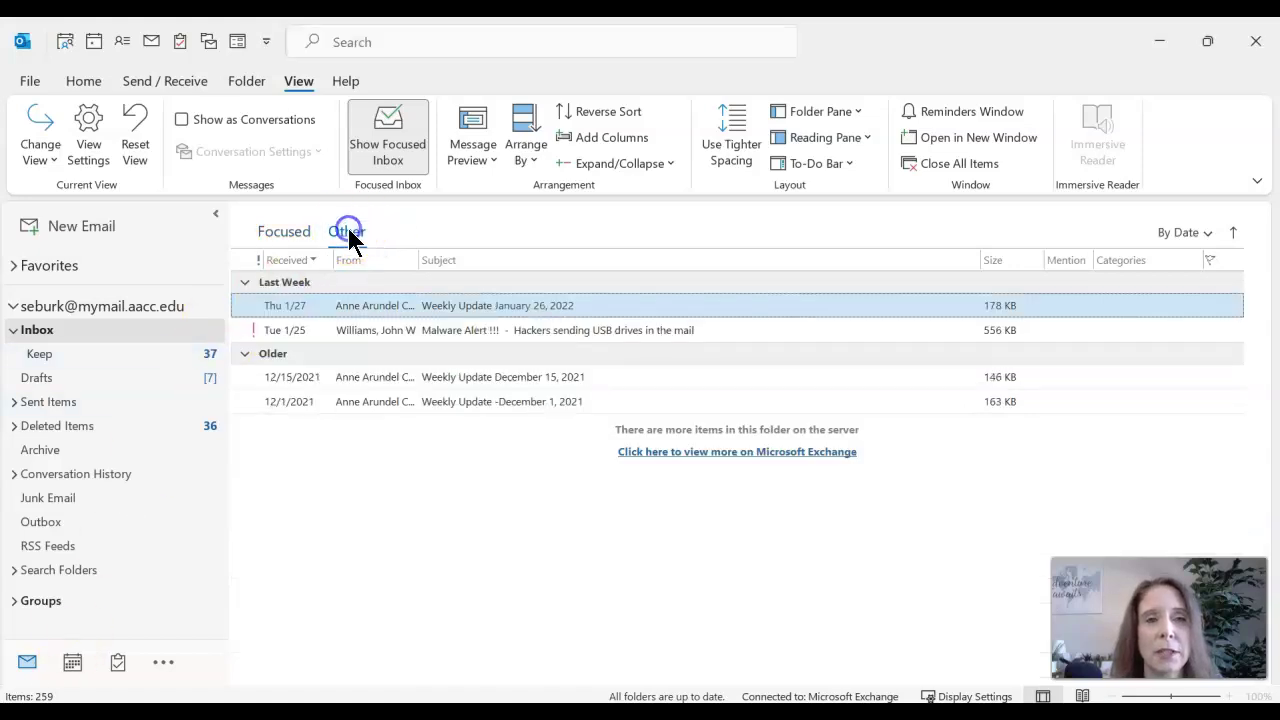
click(285, 238)
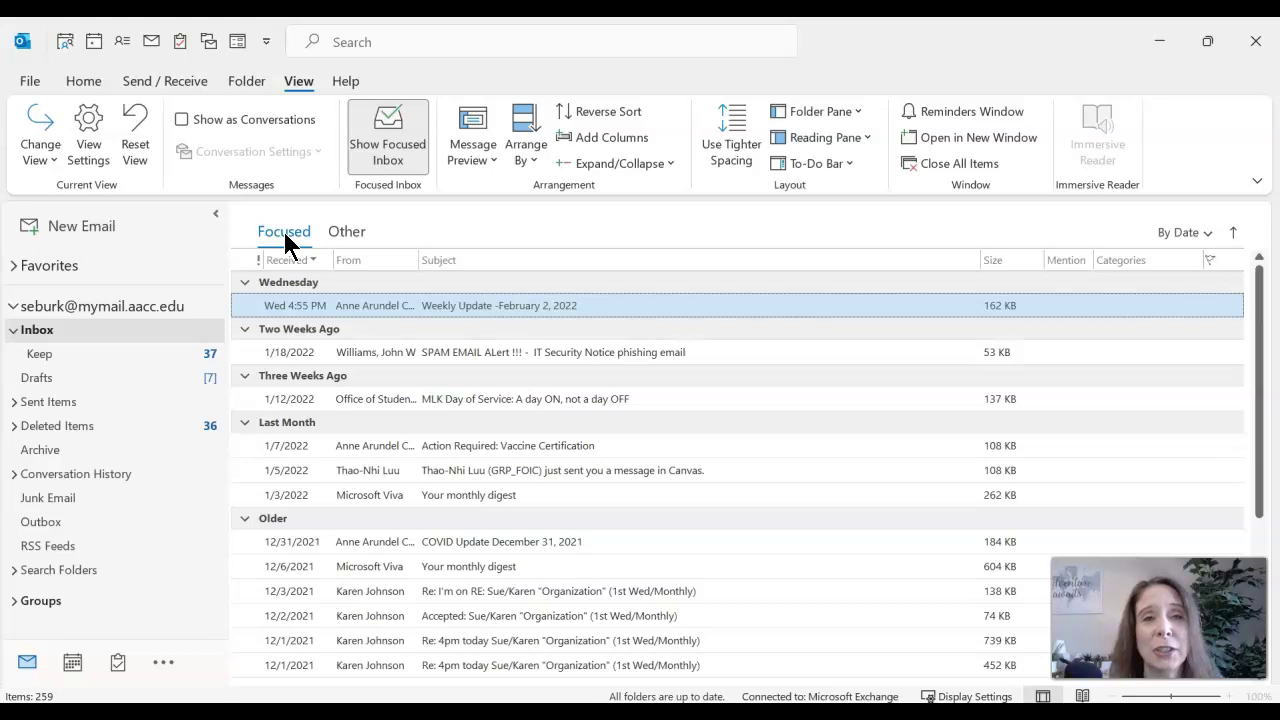
- Turn off the Focused Inbox and select the Weekly Update message of February 2, 2022
click(300, 88)
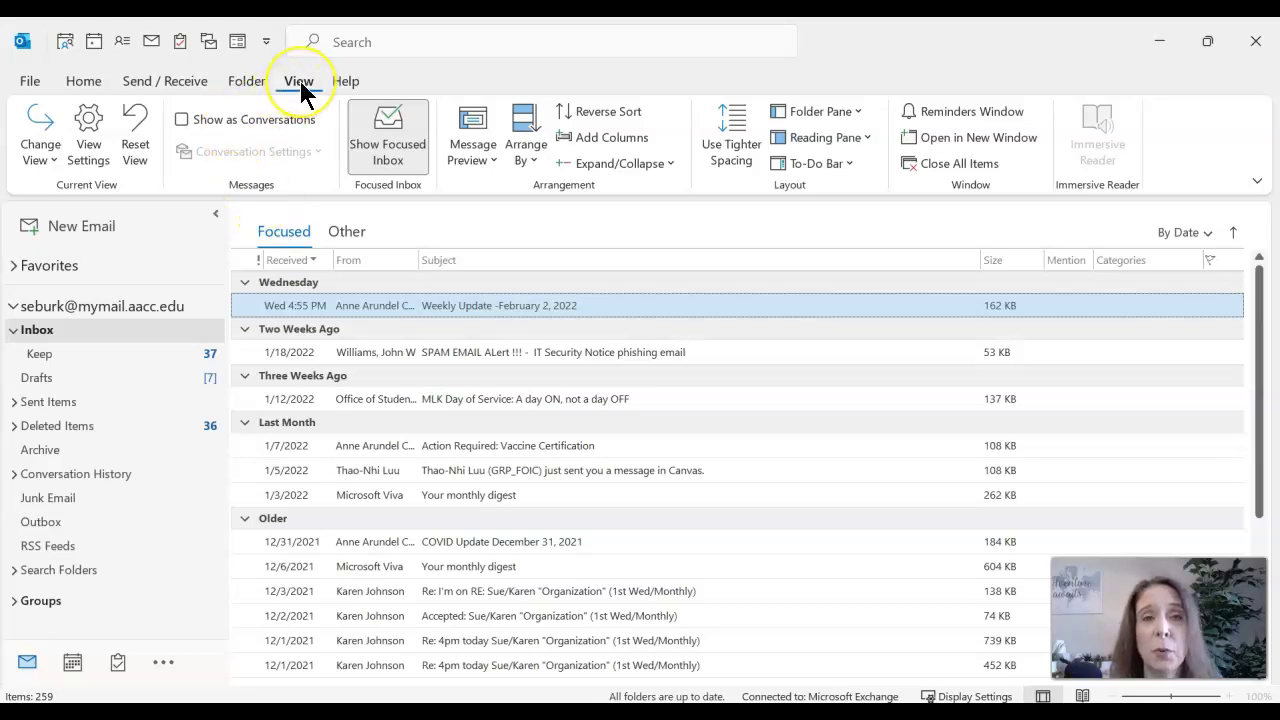
click(388, 137)
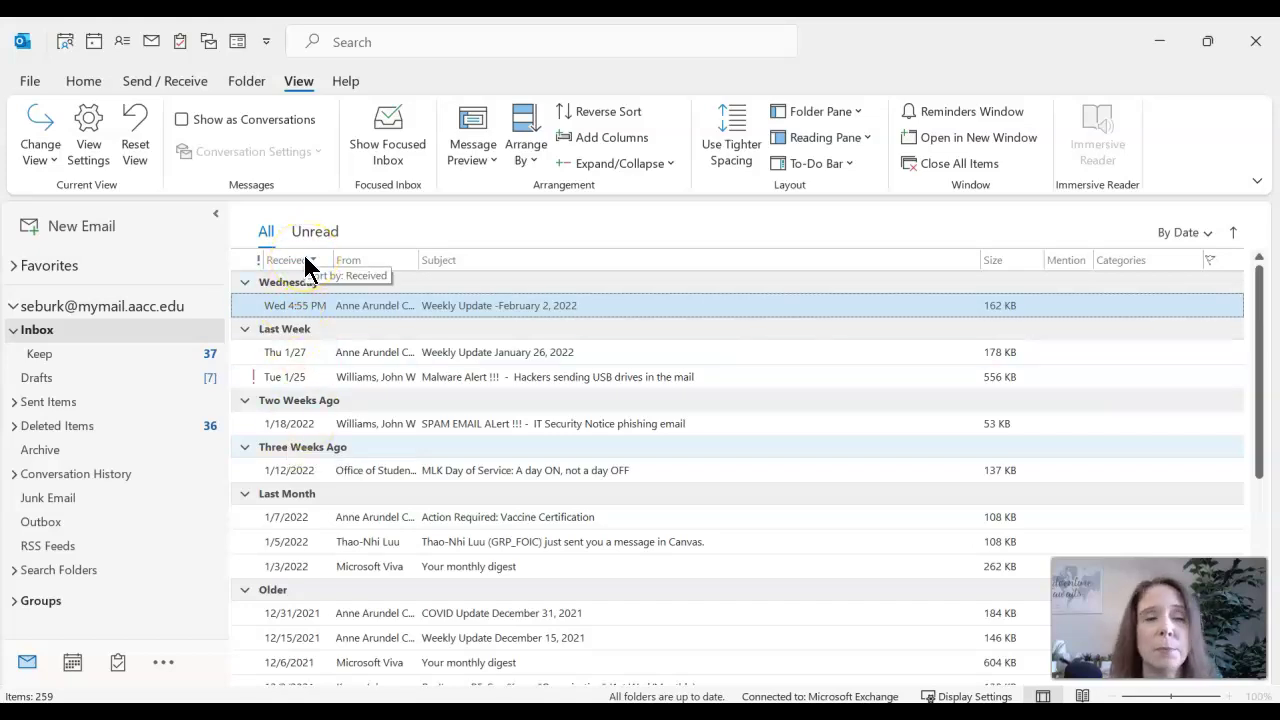
click(466, 312)
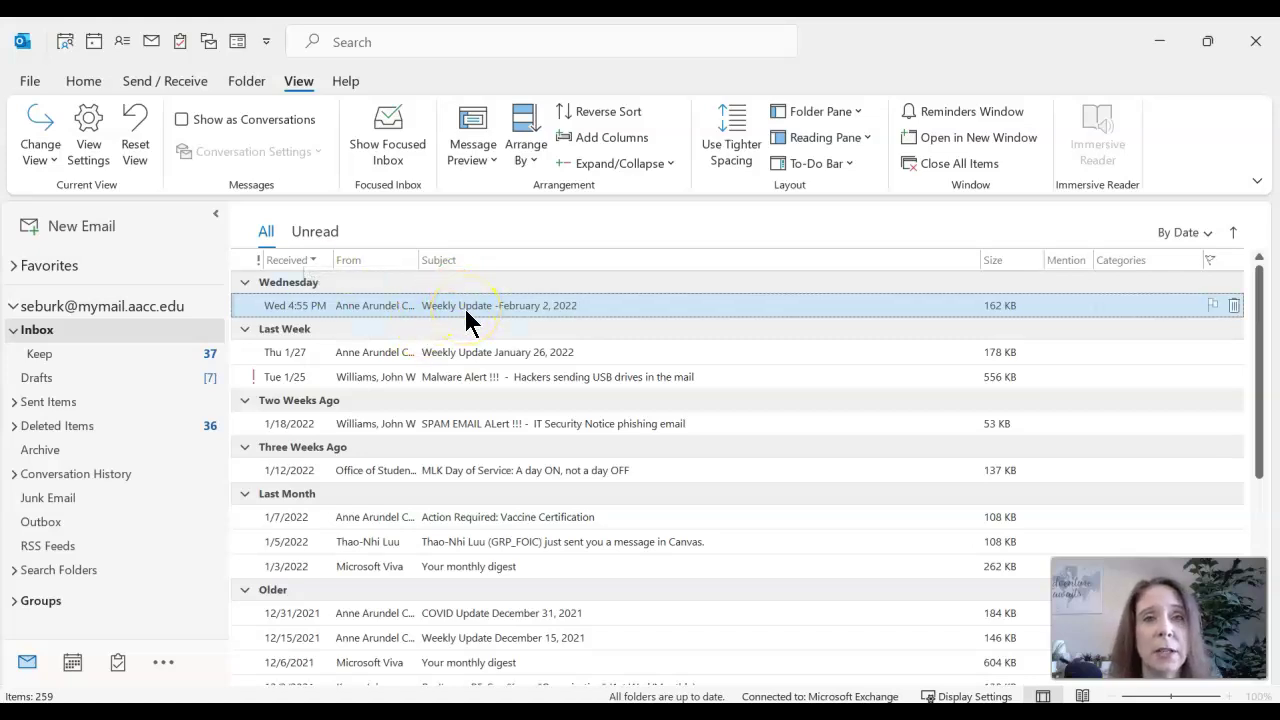
click(445, 318)
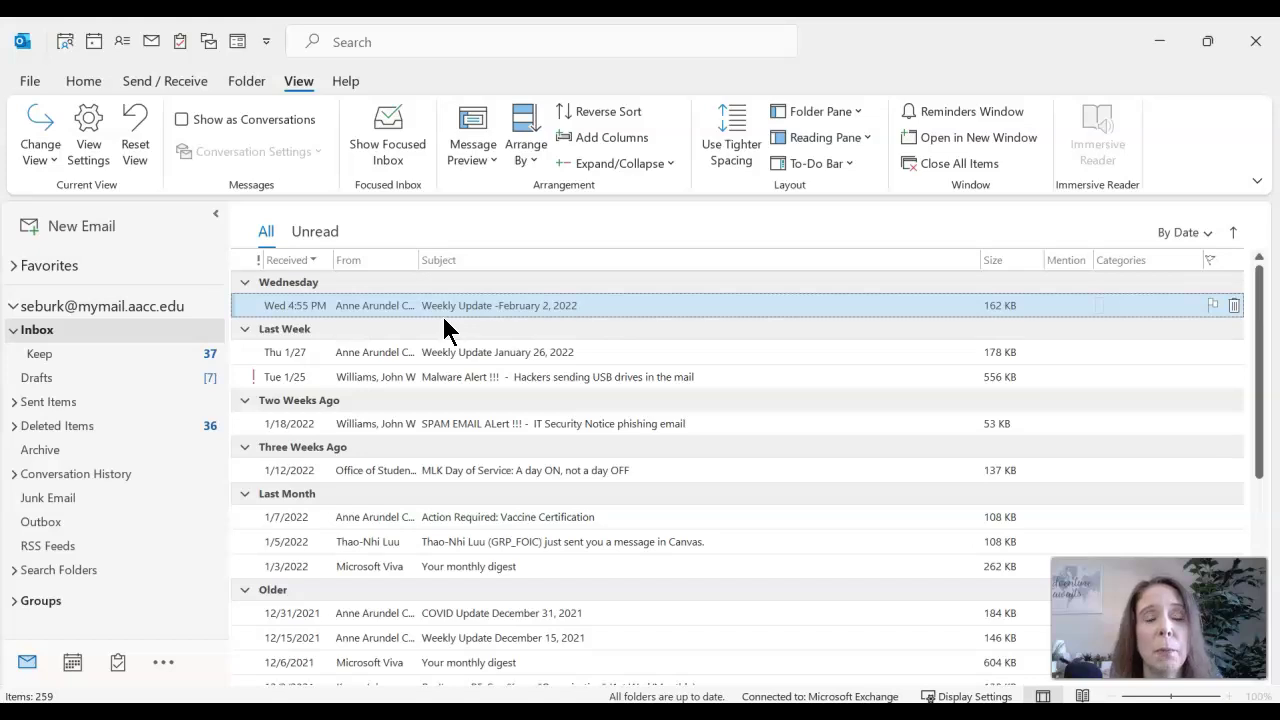
- Arrange the inbox messages by sender using the From option
click(1216, 231)
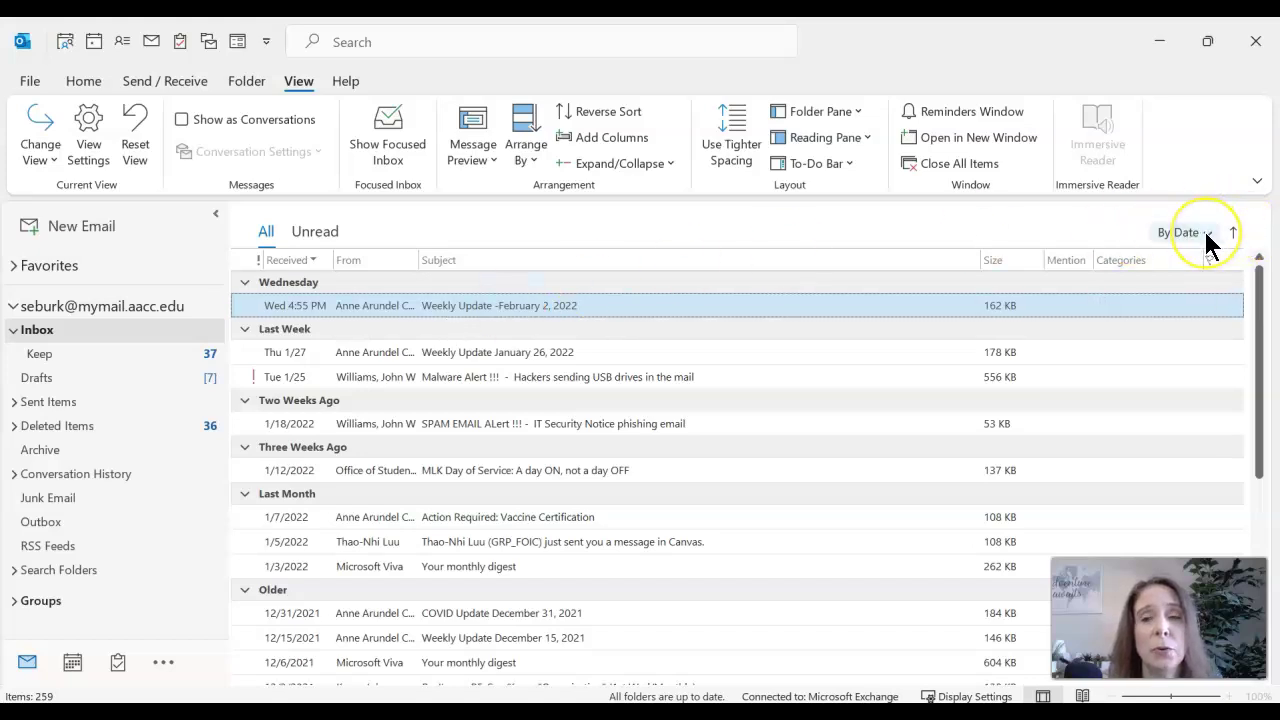
click(1208, 240)
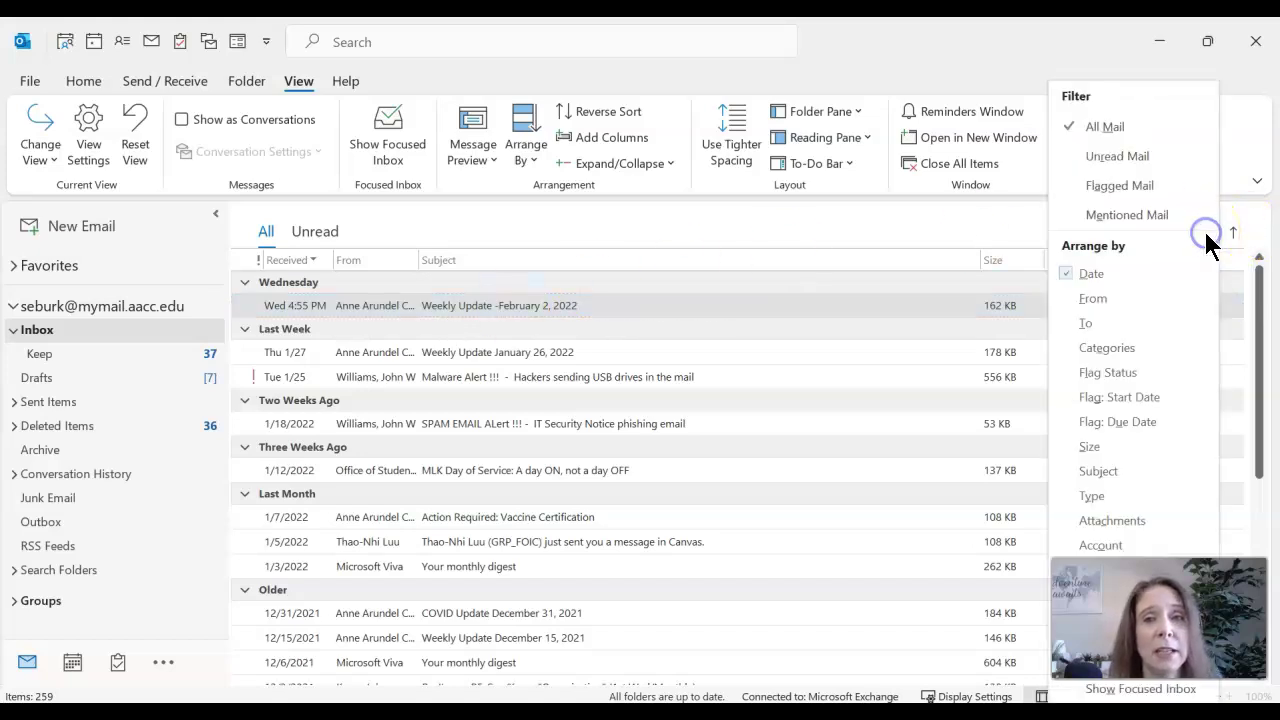
click(1121, 308)
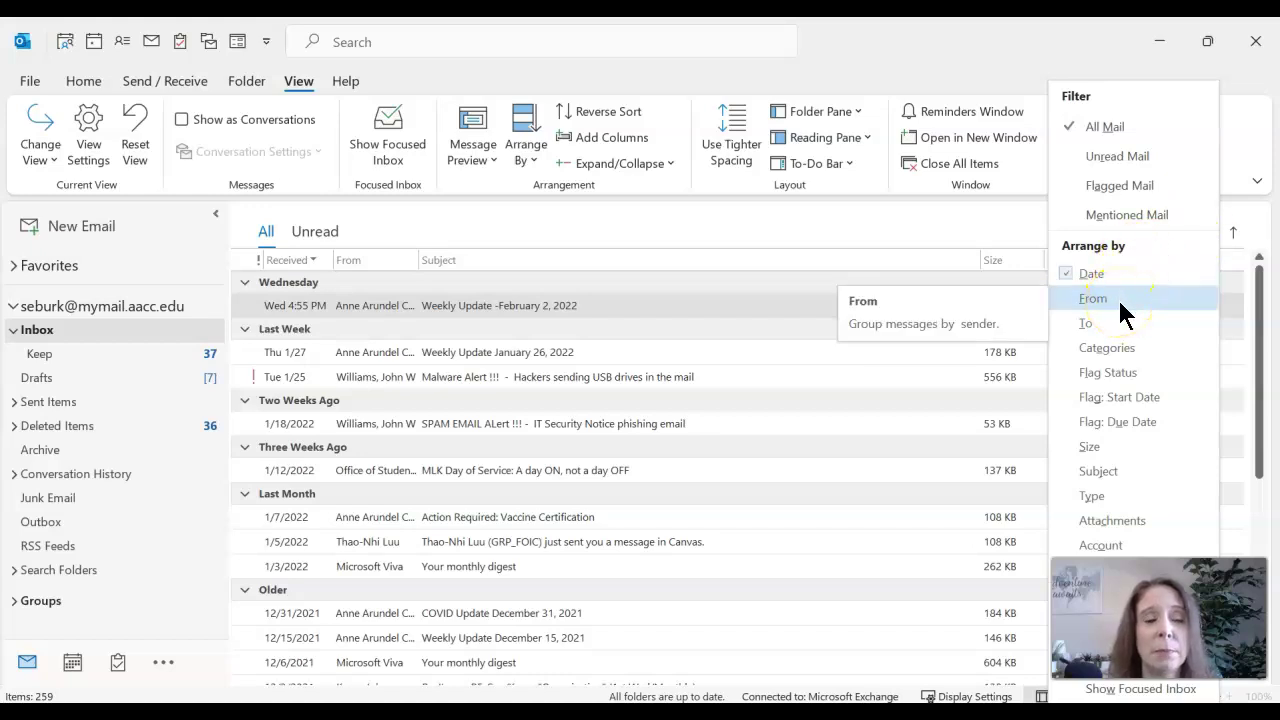
click(1121, 309)
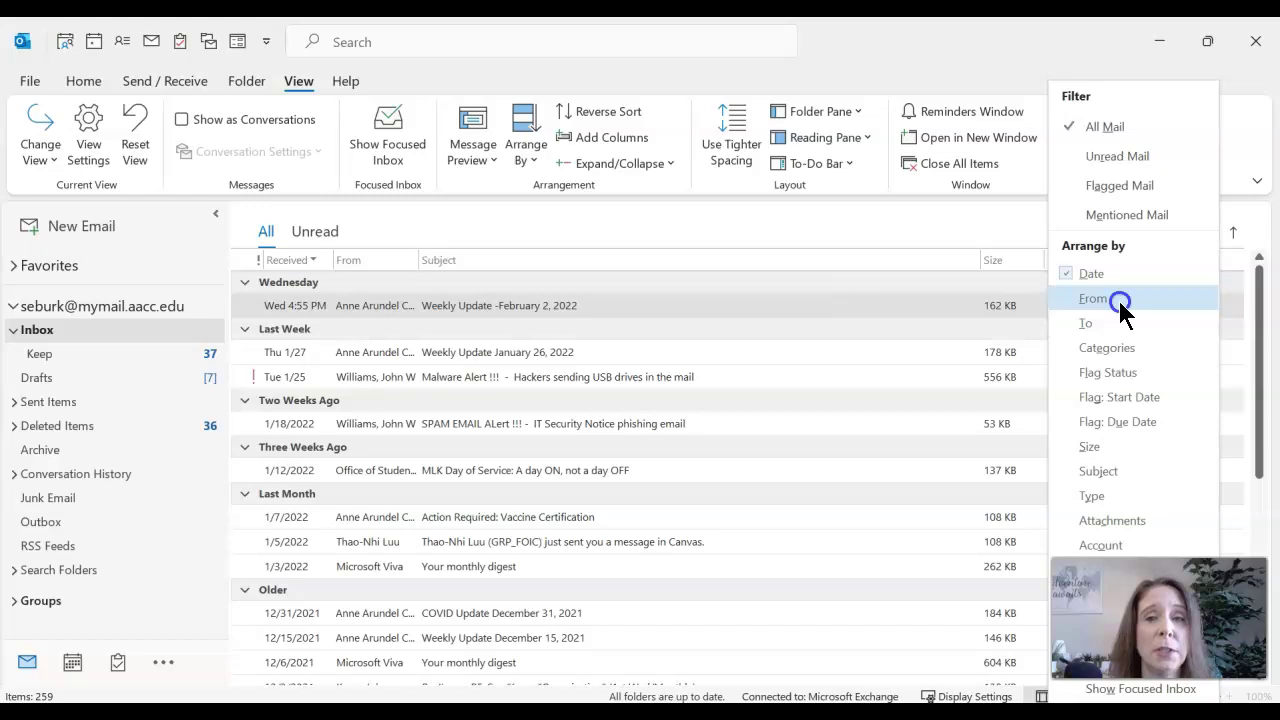
- Arrange the inbox messages by Subject and switch back to arranging them by Date
click(1212, 238)
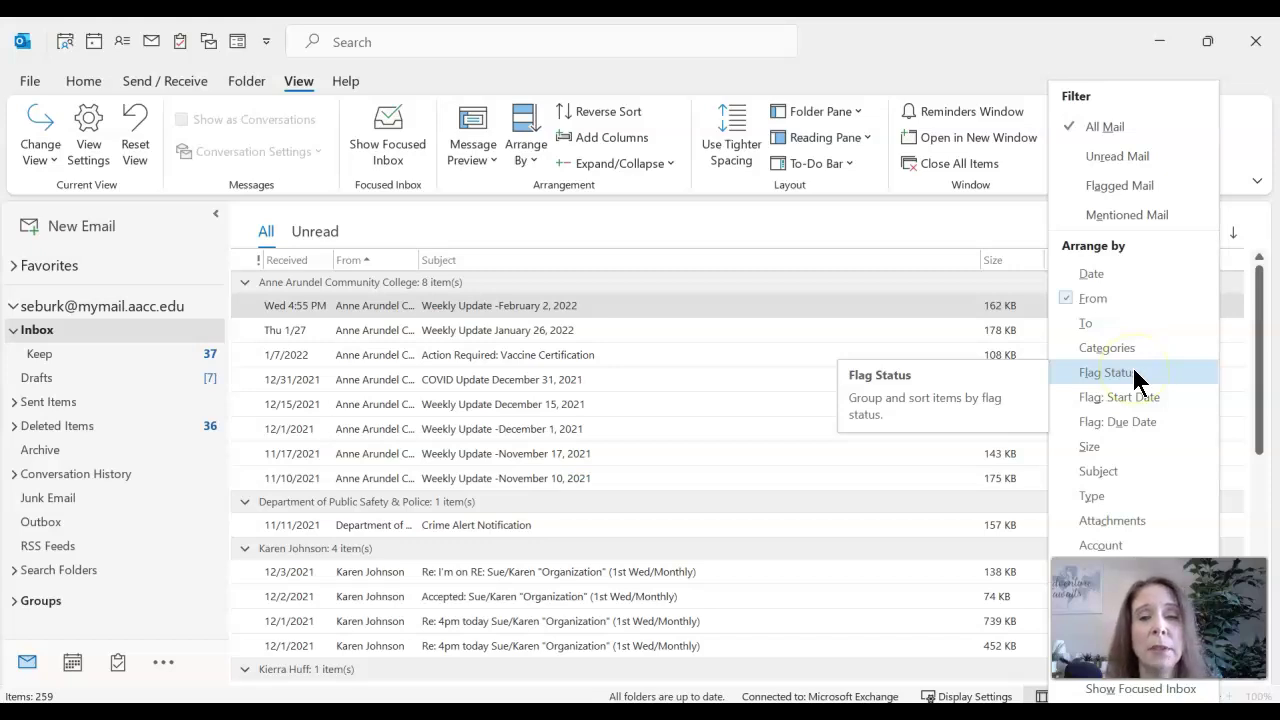
click(1130, 471)
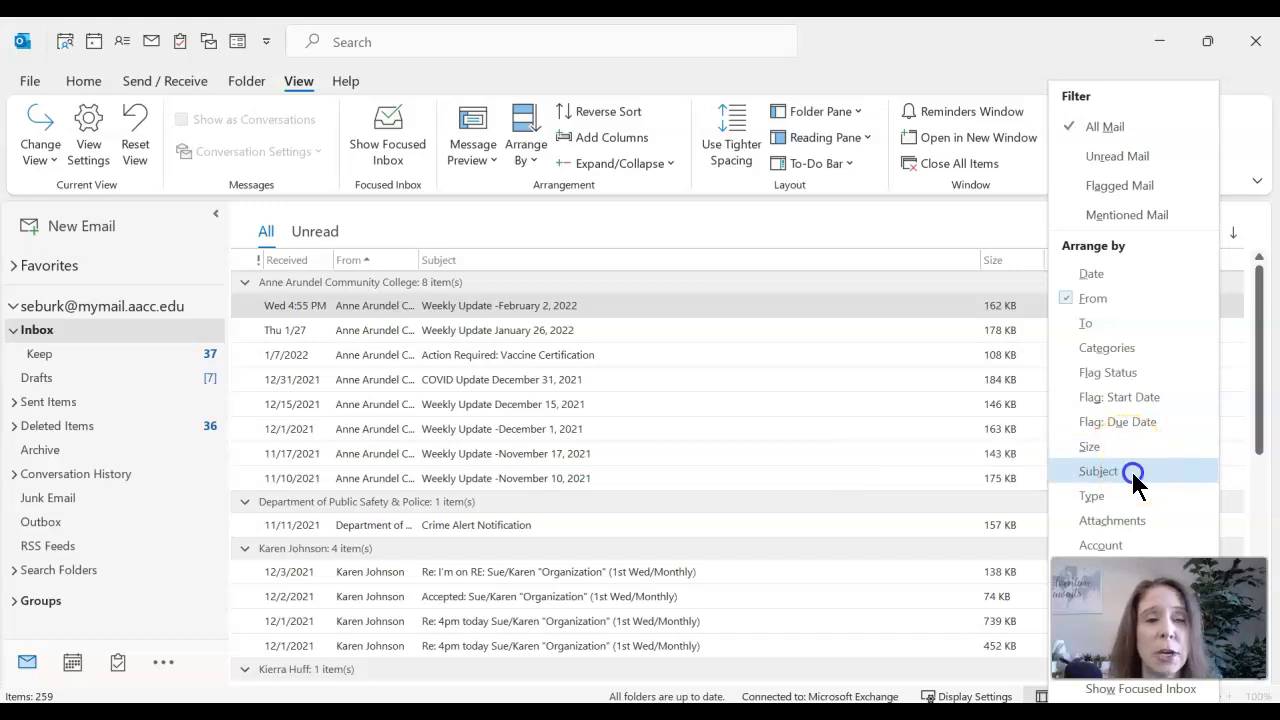
click(1208, 234)
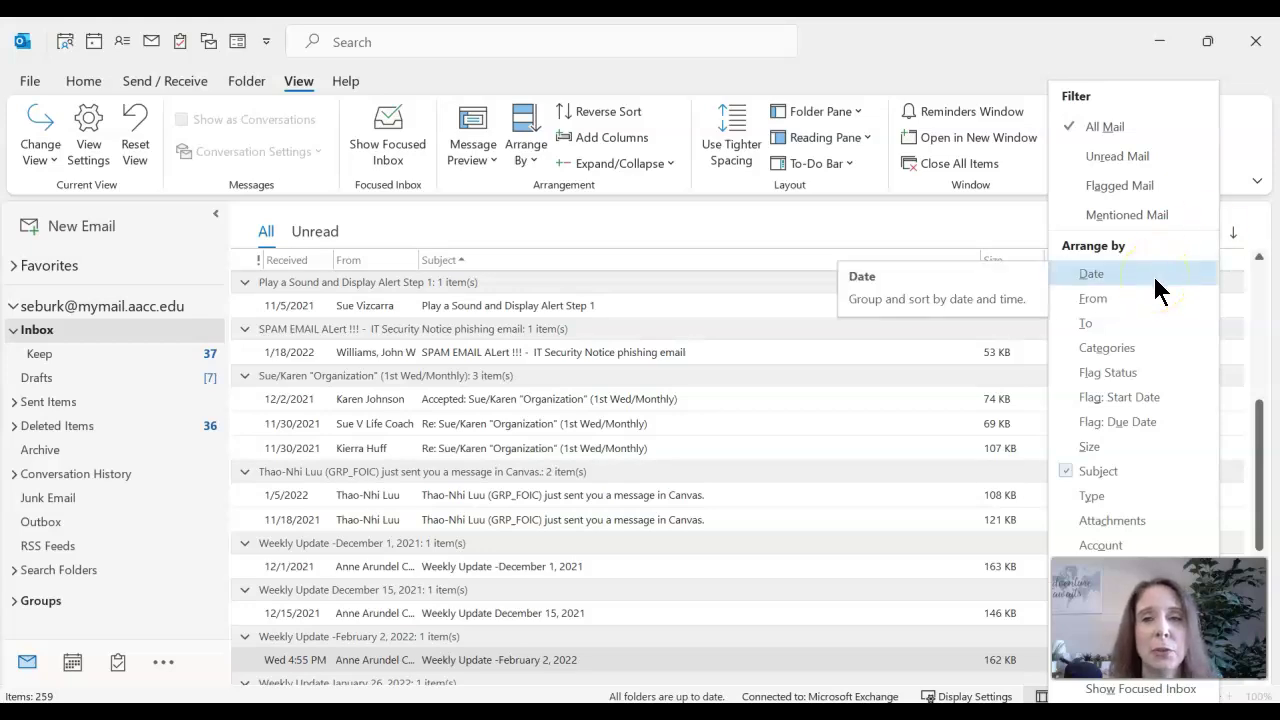
click(1158, 288)
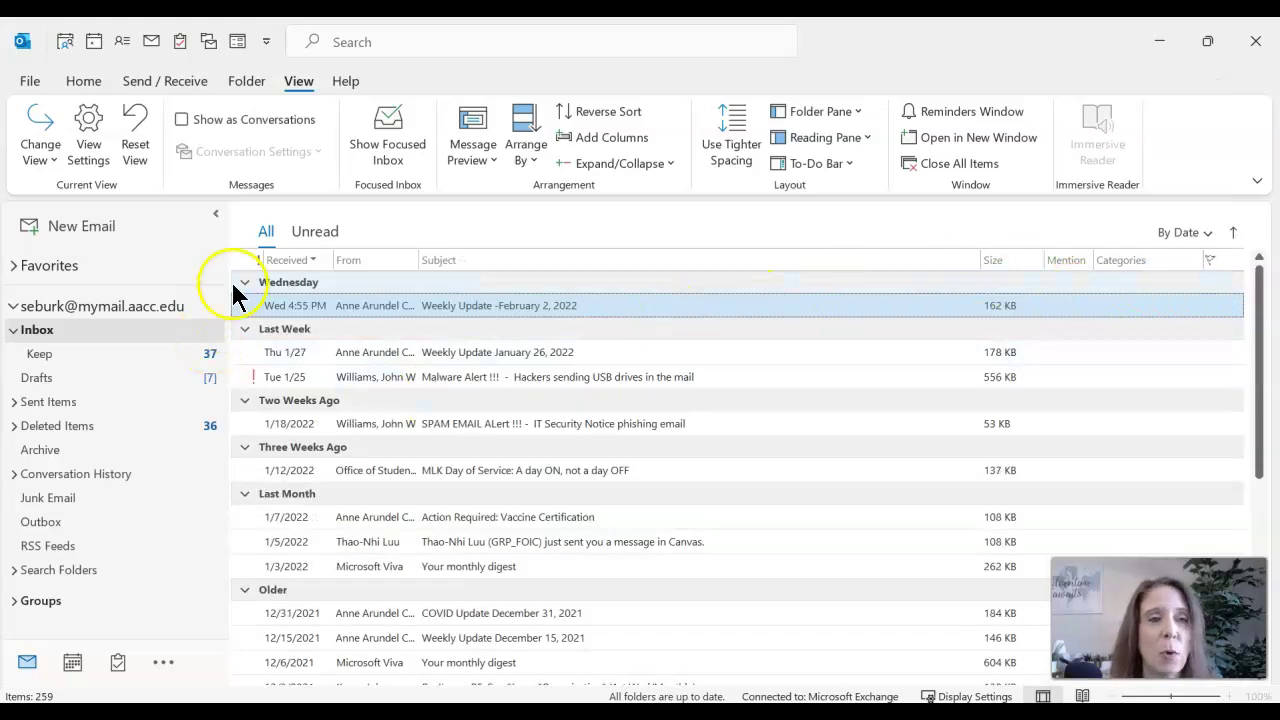
- Sort the messages in both directions by the Received column heading and by the From column heading
click(313, 260)
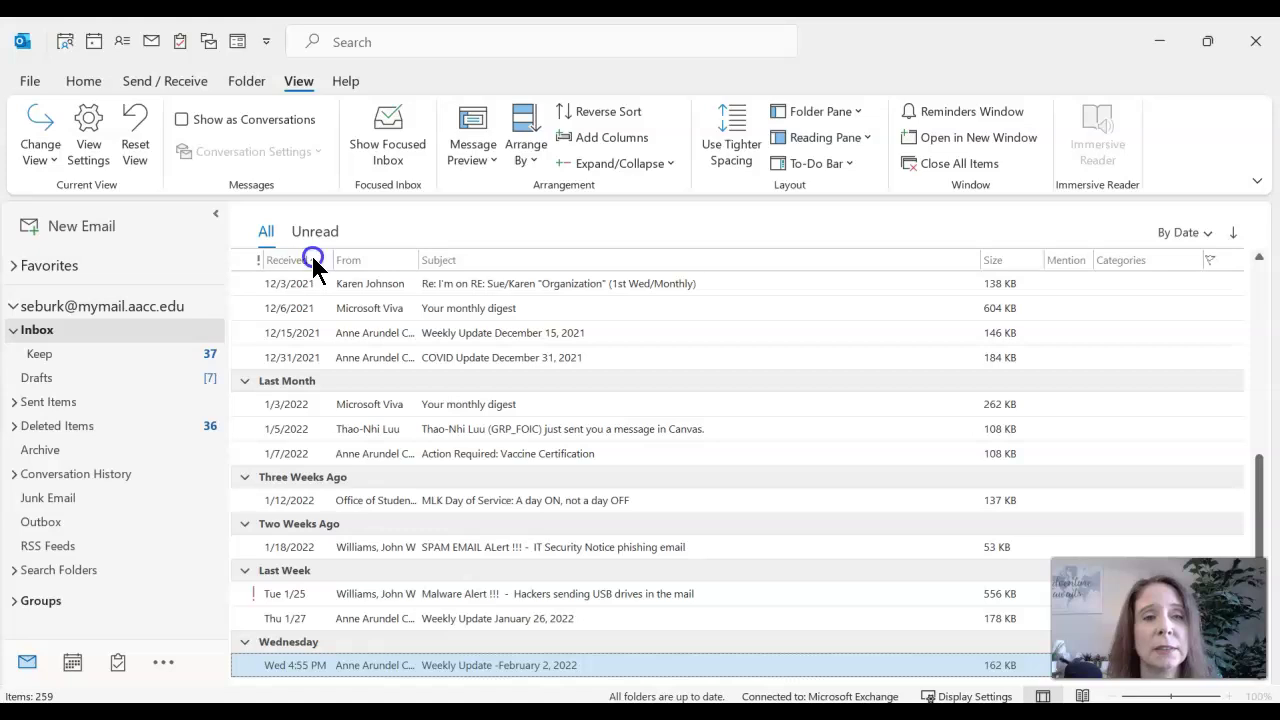
click(313, 260)
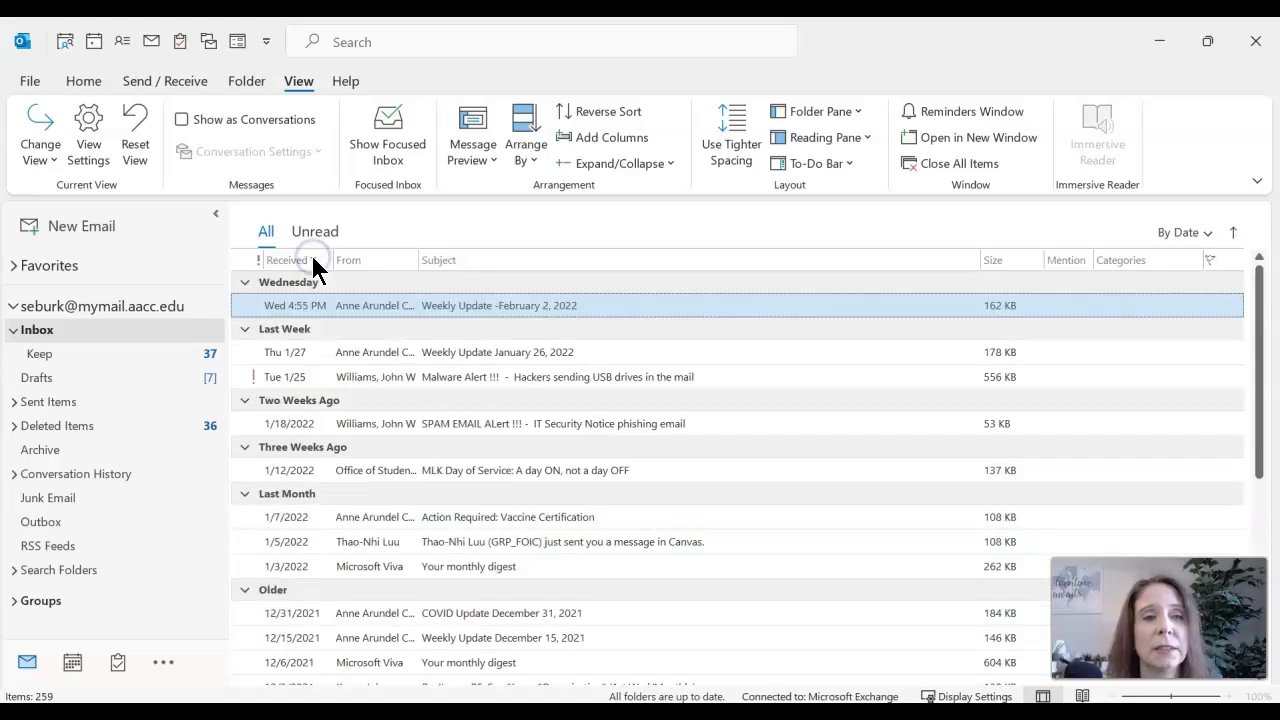
click(366, 260)
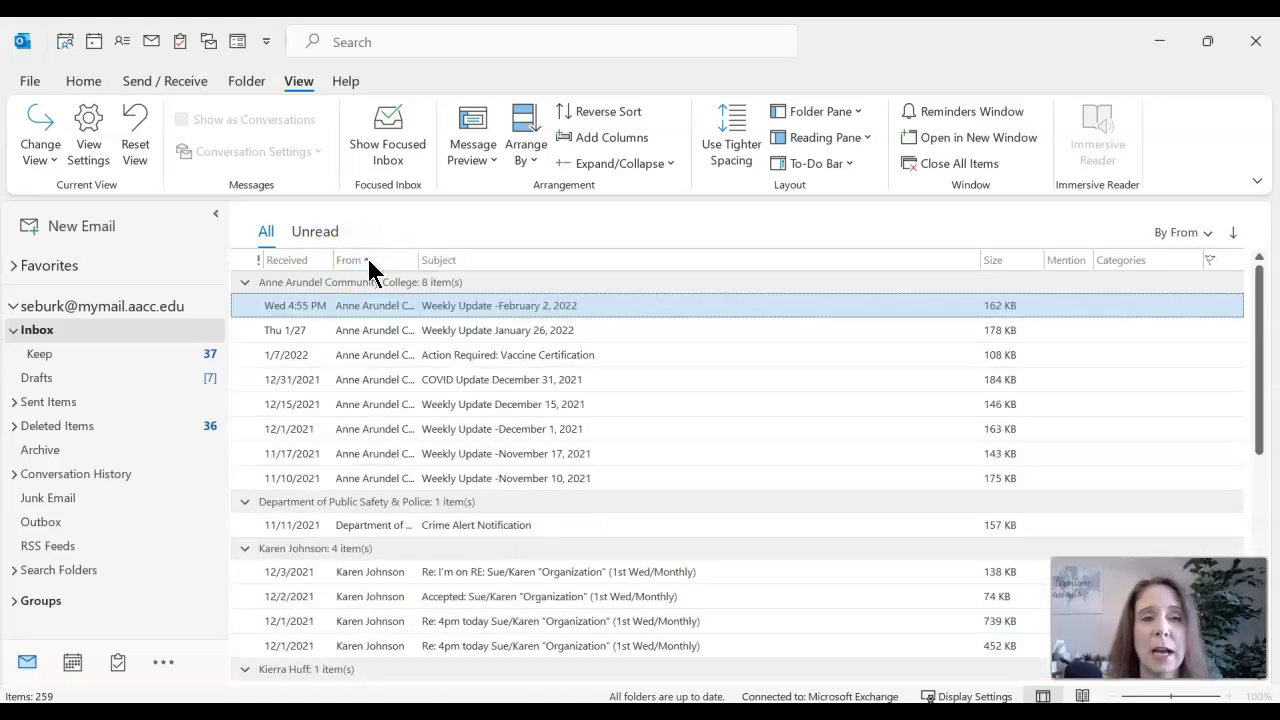
click(367, 259)
- Sort the messages in both directions by the Subject column heading and by the Size column heading
click(462, 261)
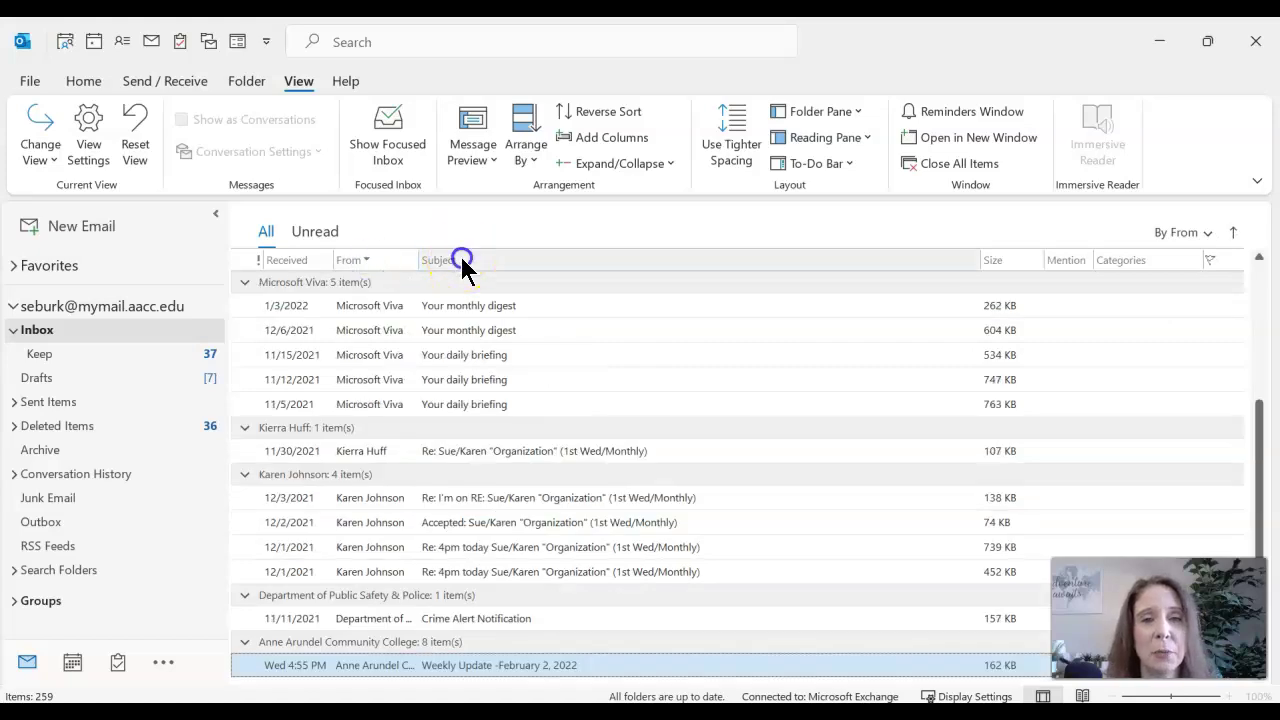
click(463, 260)
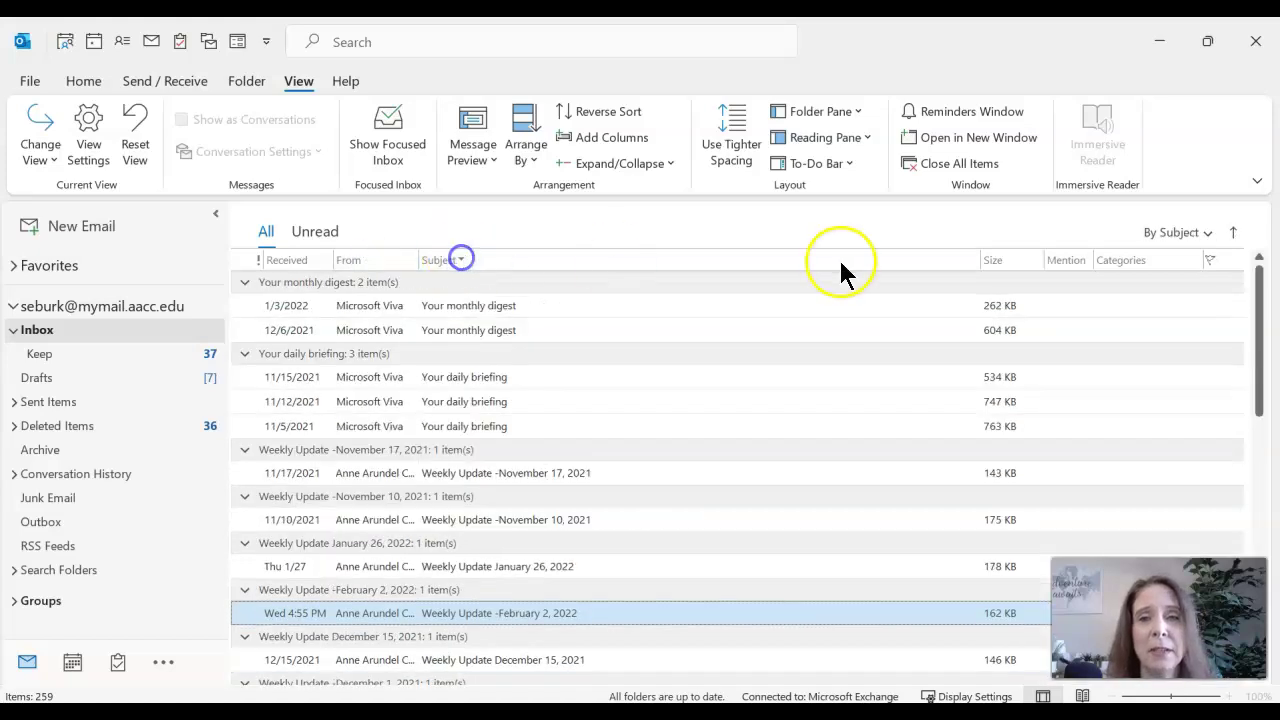
click(1012, 262)
click(1013, 262)
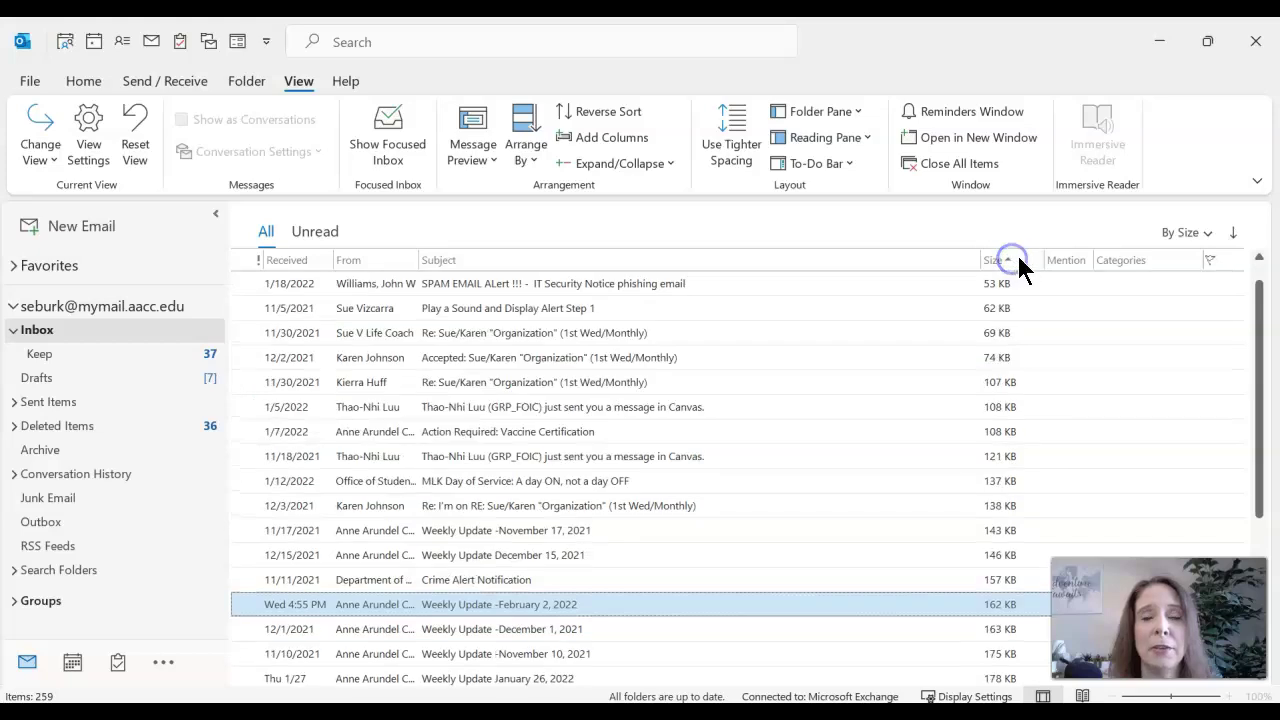
click(1205, 236)
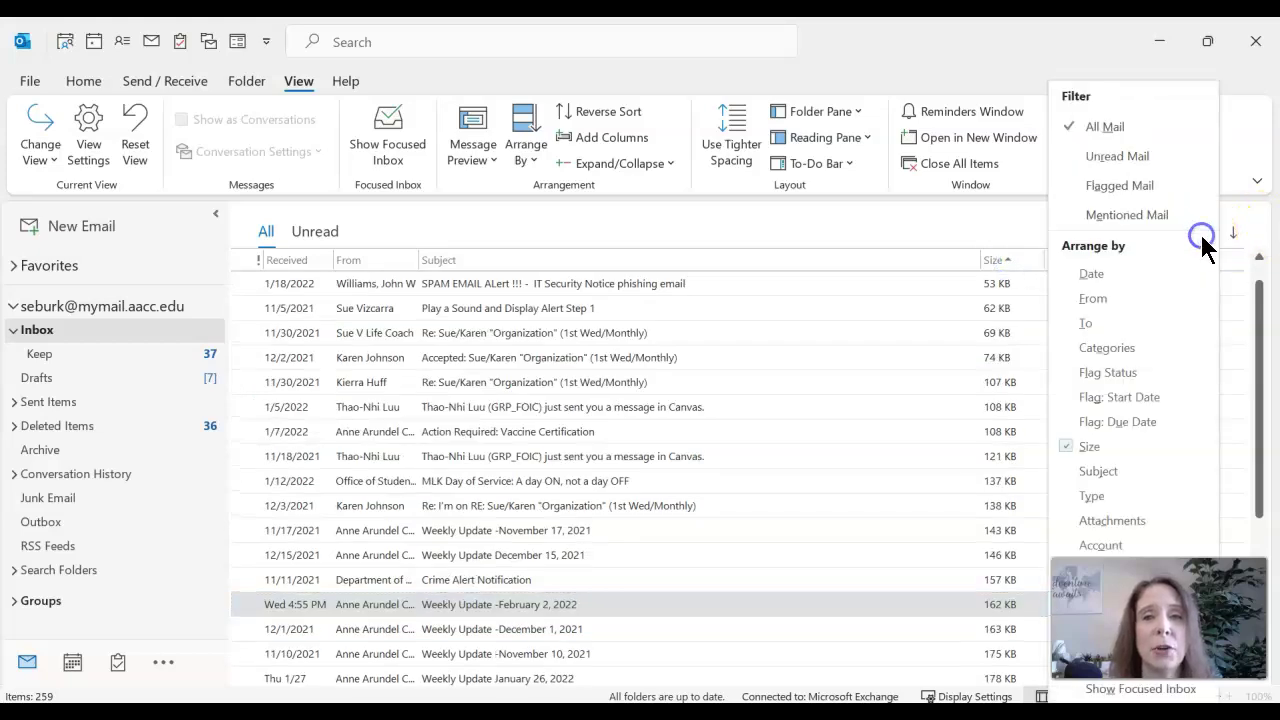
click(941, 215)
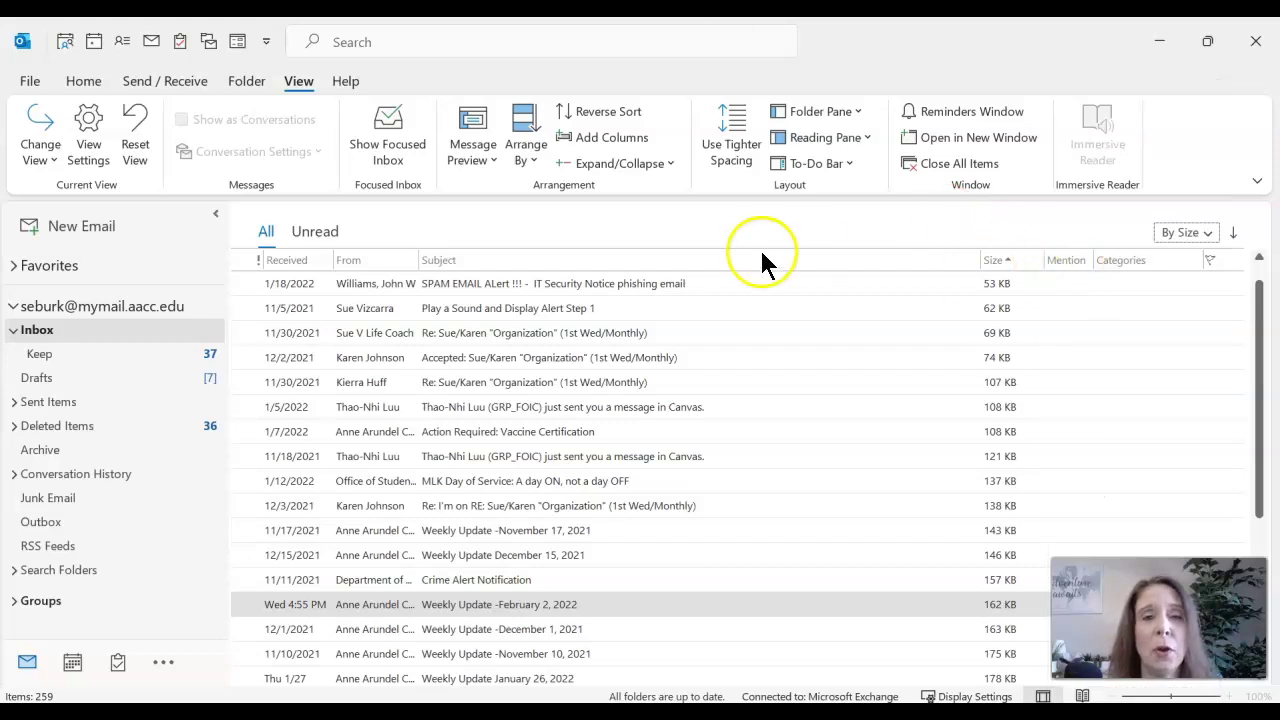
- Sort the messages by the Subject column and return to sorting by Received, newest first
click(465, 261)
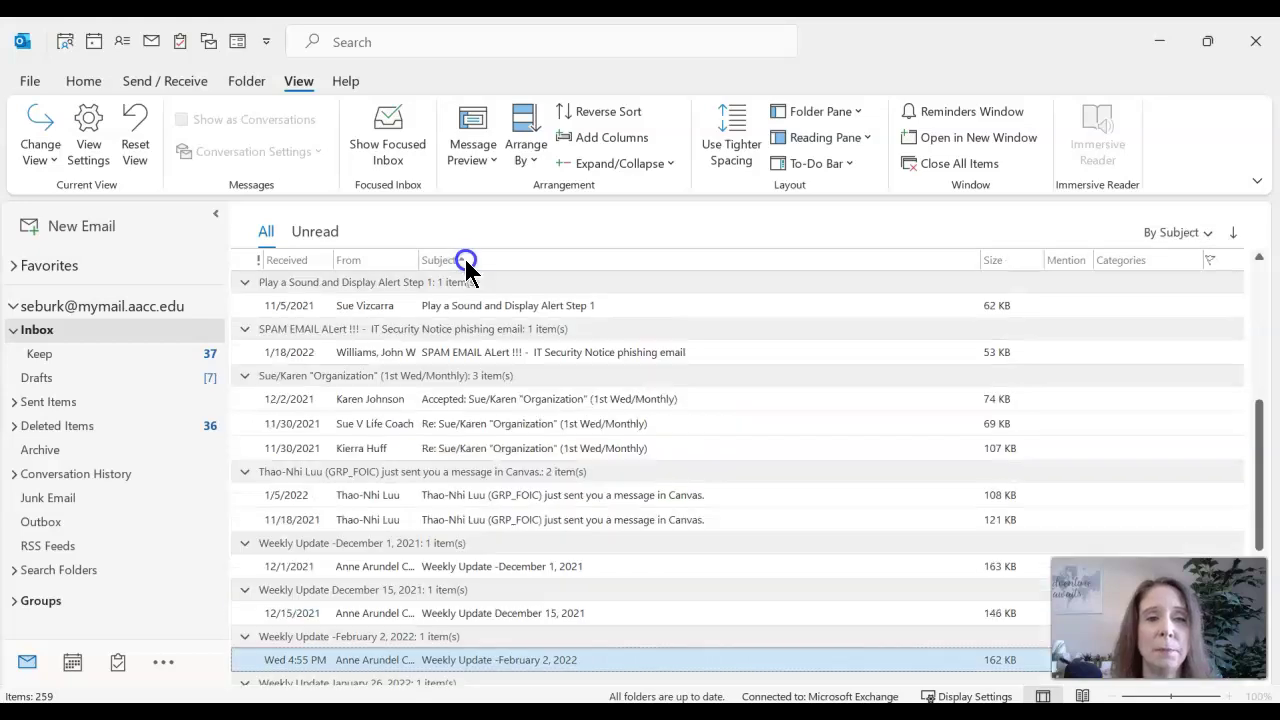
click(311, 263)
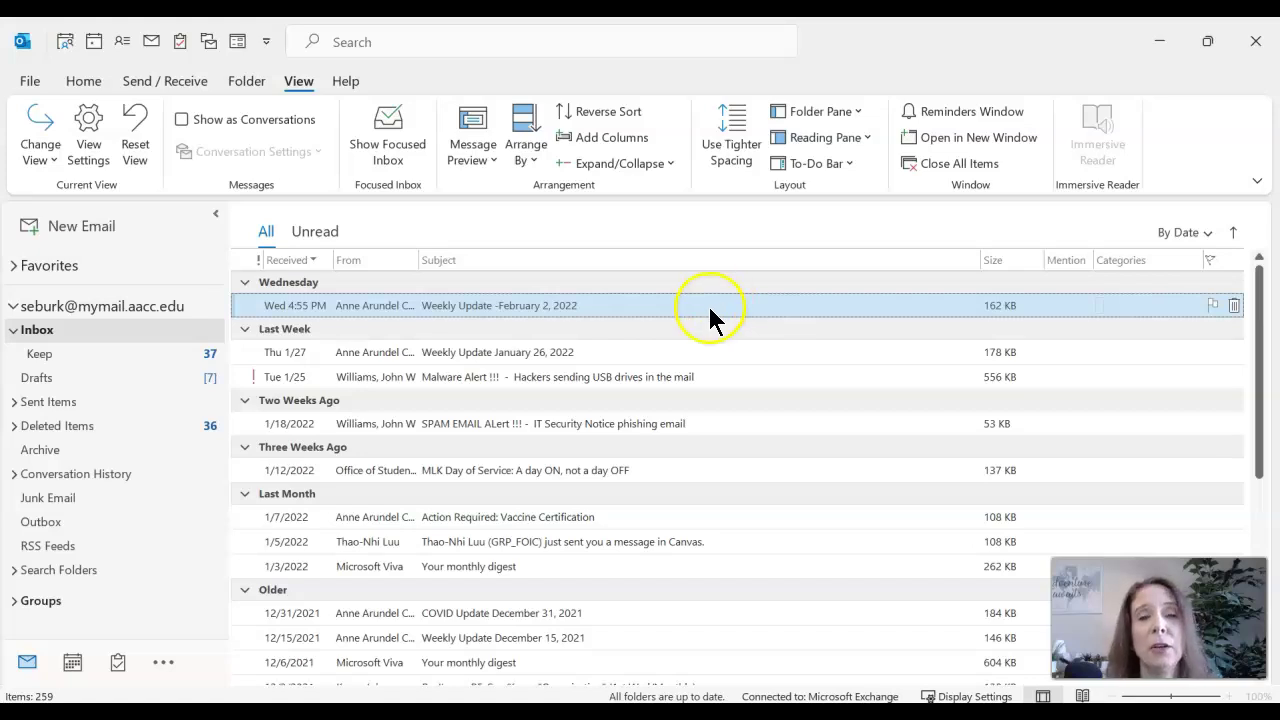
- Remove the Categories column from the message list
right_click(1122, 270)
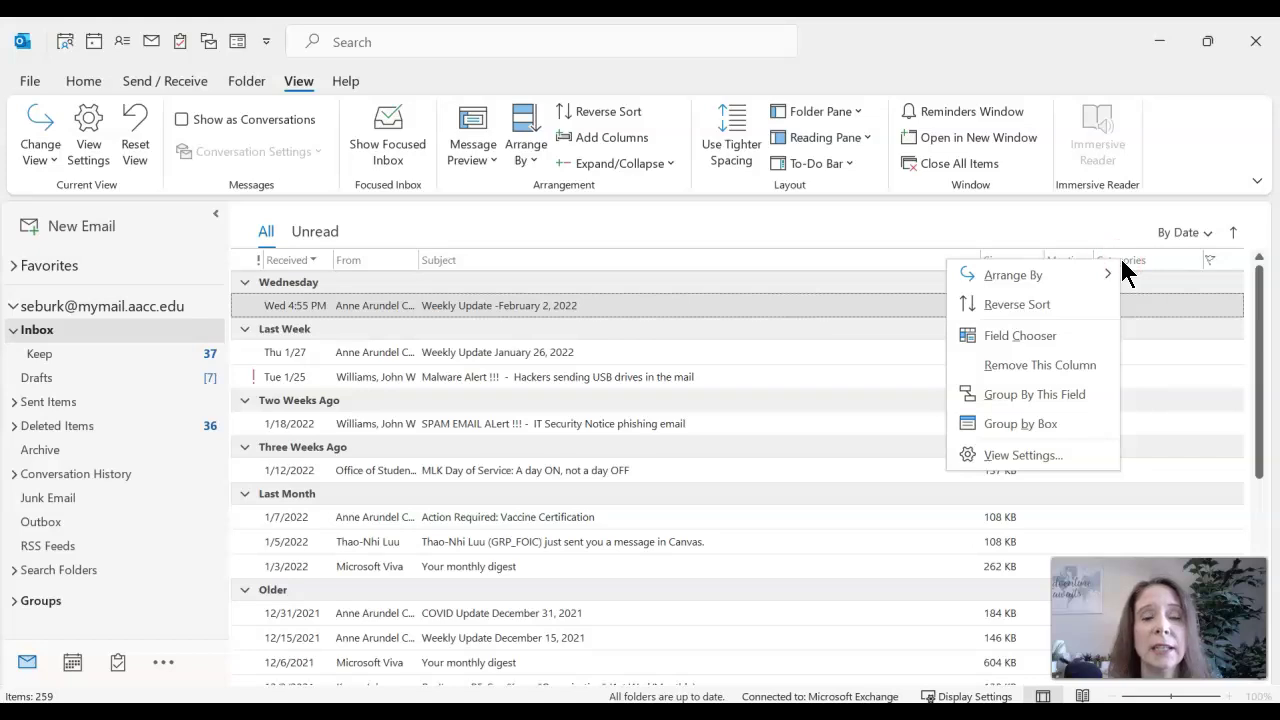
click(1023, 369)
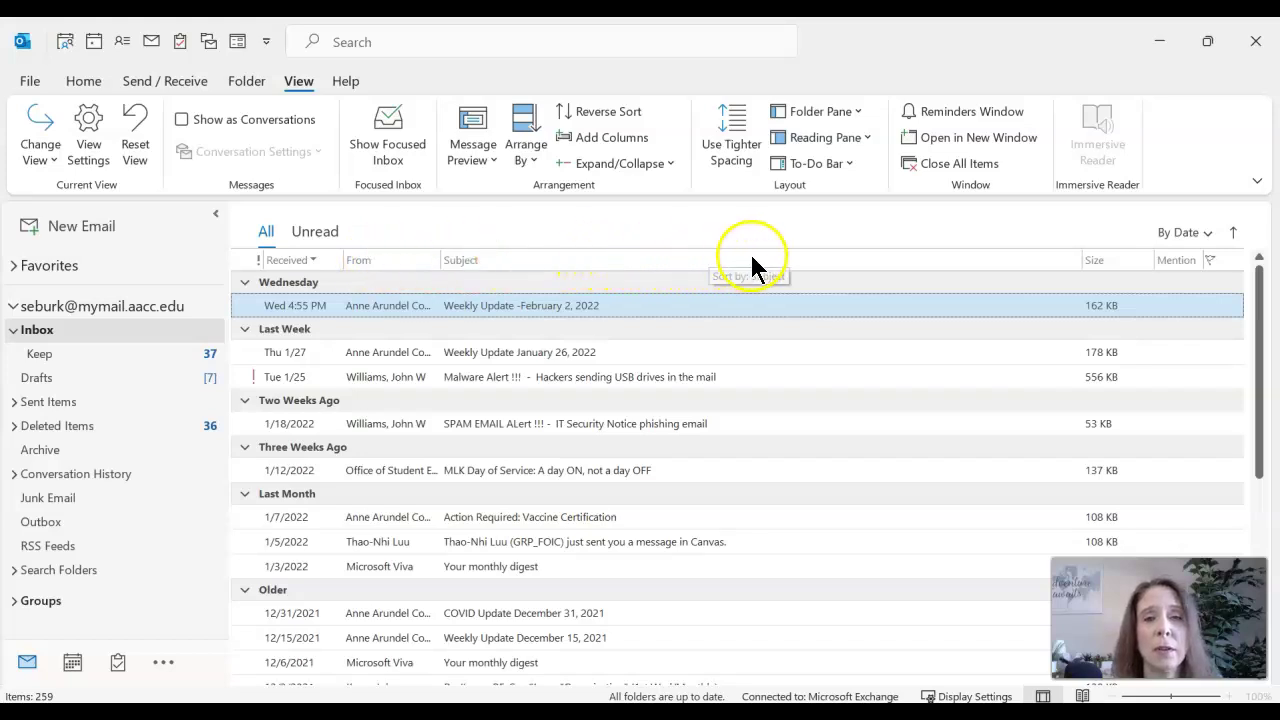
- Add the Categories field from the Field Chooser as a column between From and Subject, and close the chooser
right_click(646, 268)
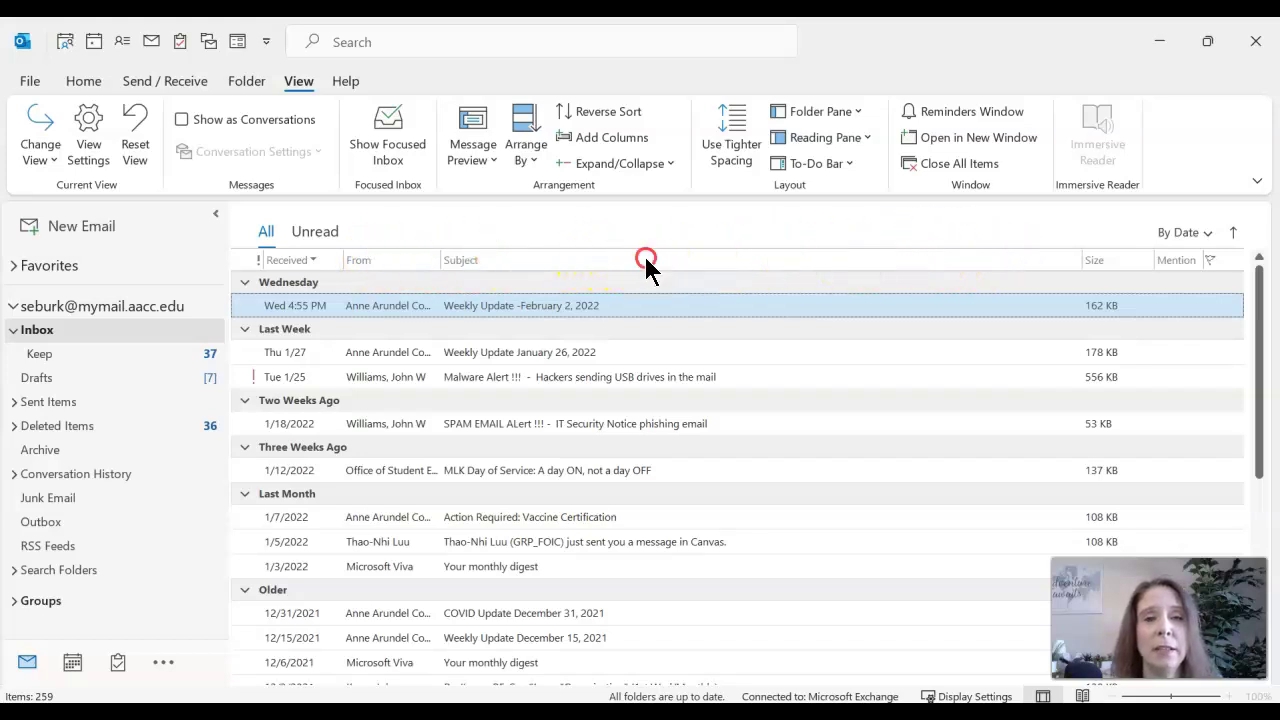
click(686, 332)
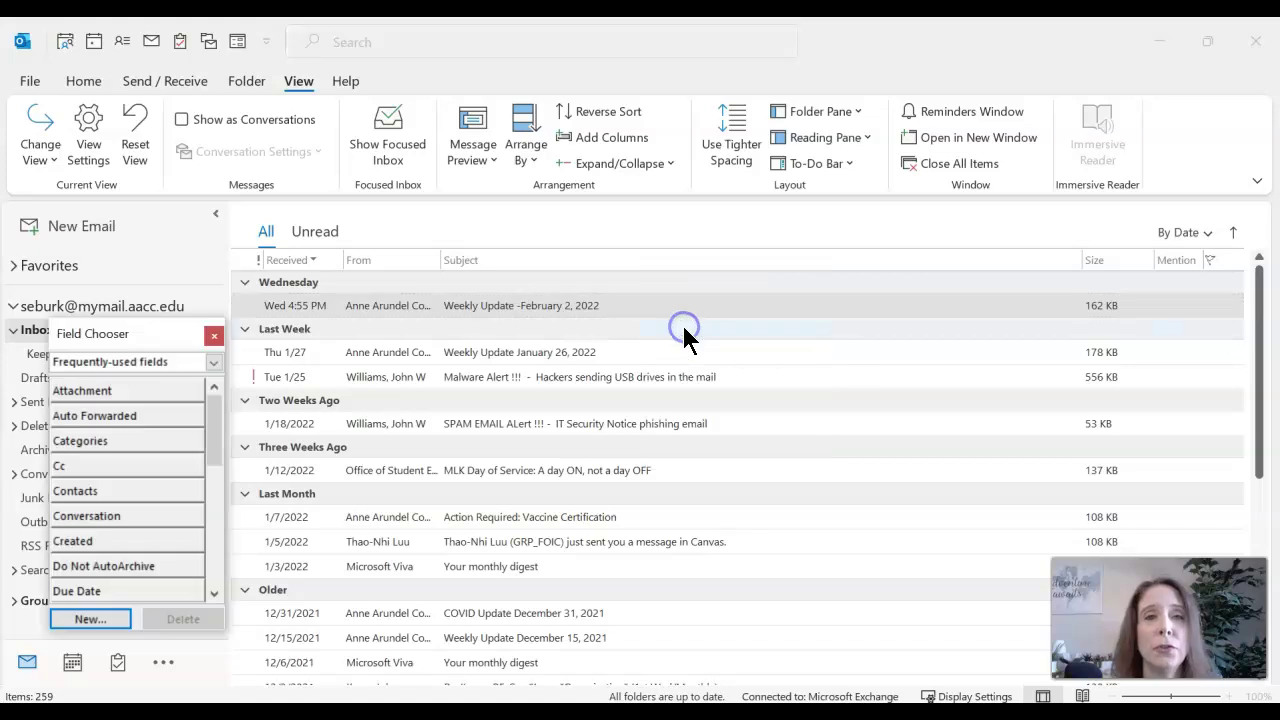
click(69, 440)
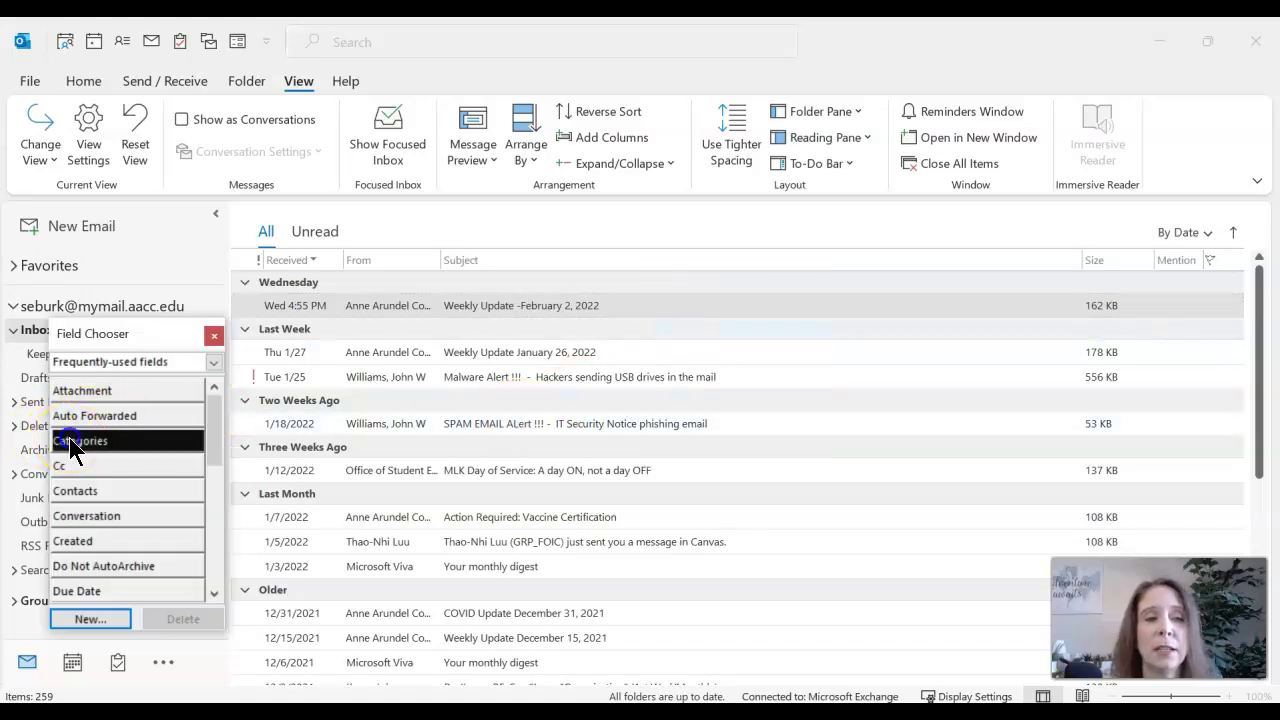
drag(73, 449, 443, 264)
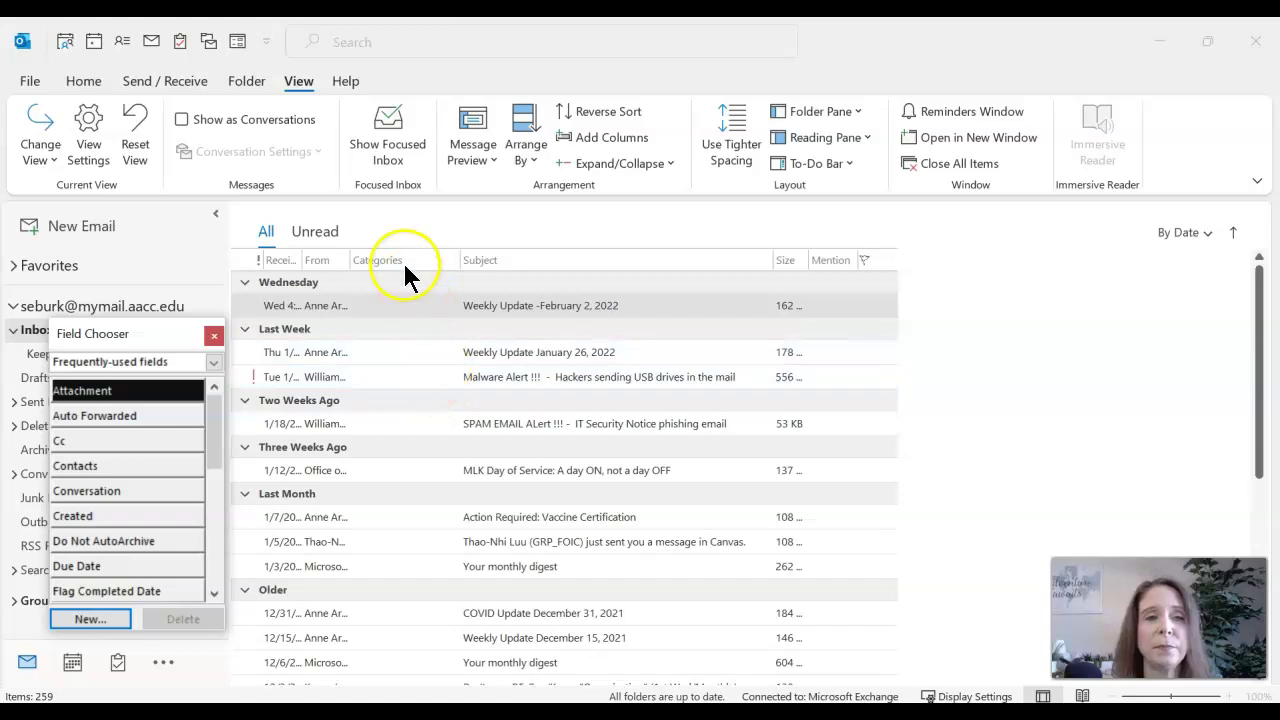
click(214, 336)
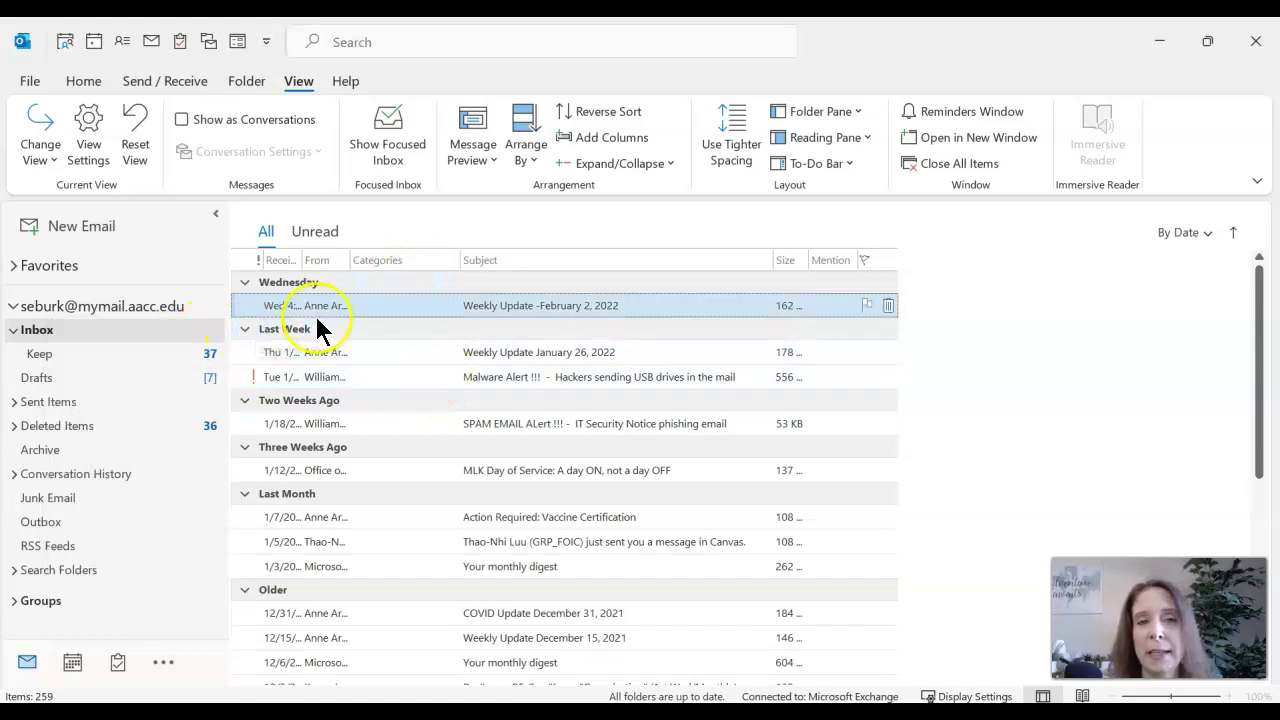
- Take the re-added Categories column out from between the From and Subject columns
click(400, 262)
drag(400, 265, 772, 259)
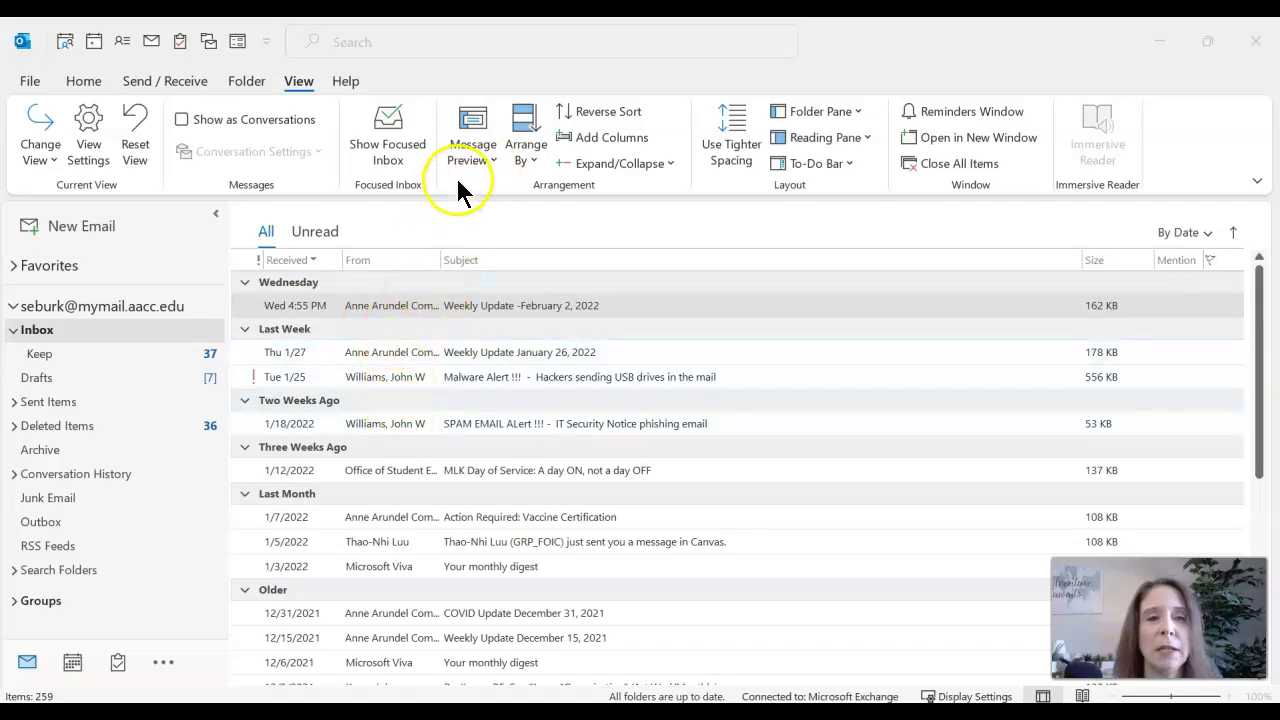
- Set the Message Preview to 3 Lines for this folder only
click(494, 158)
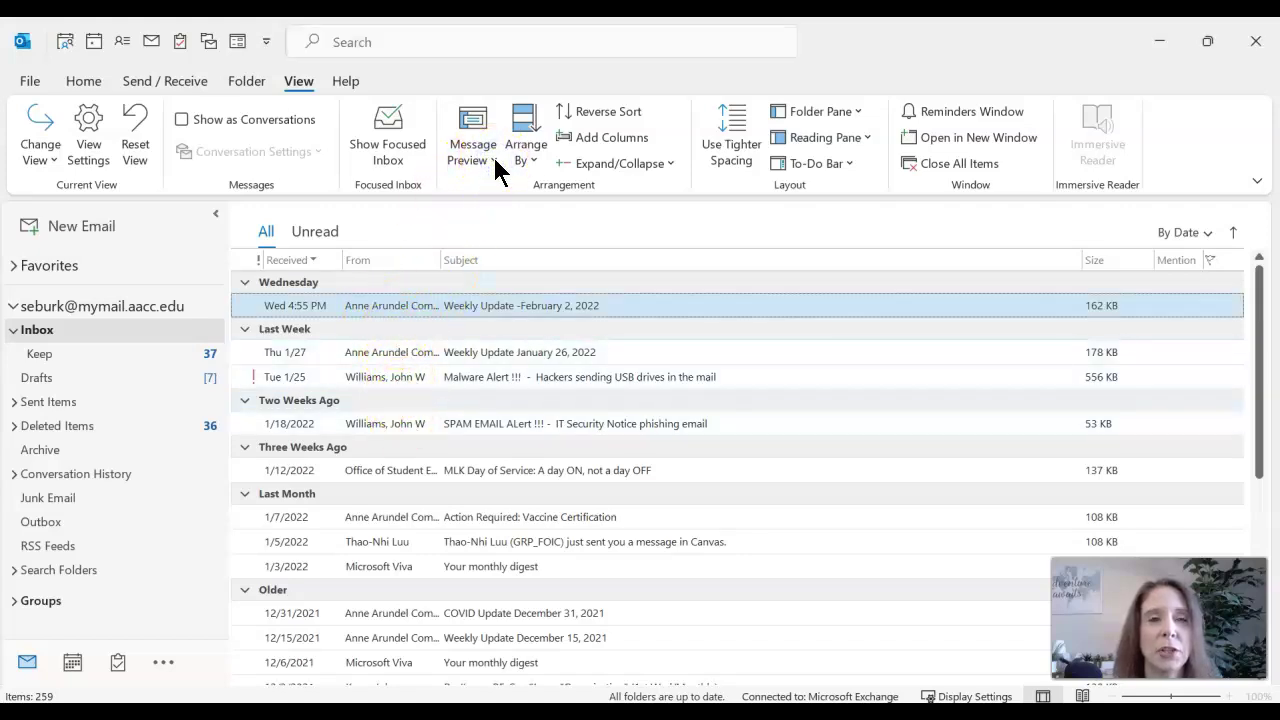
click(493, 160)
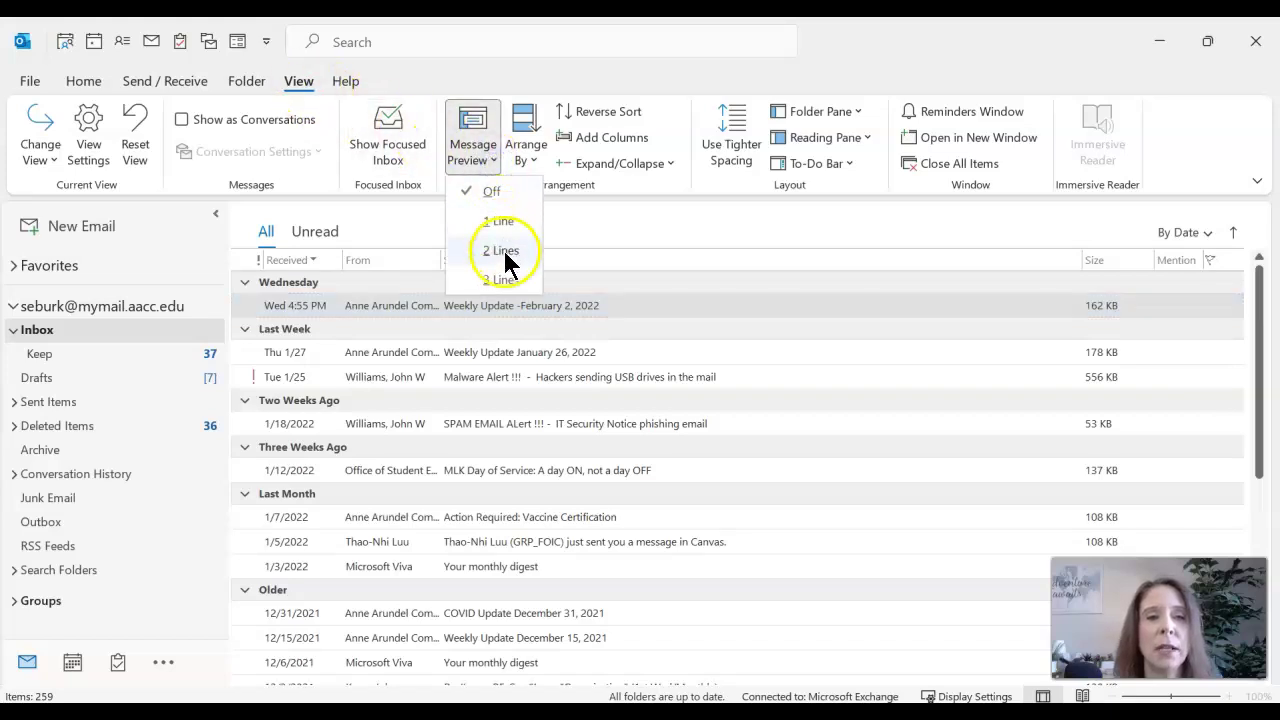
click(505, 279)
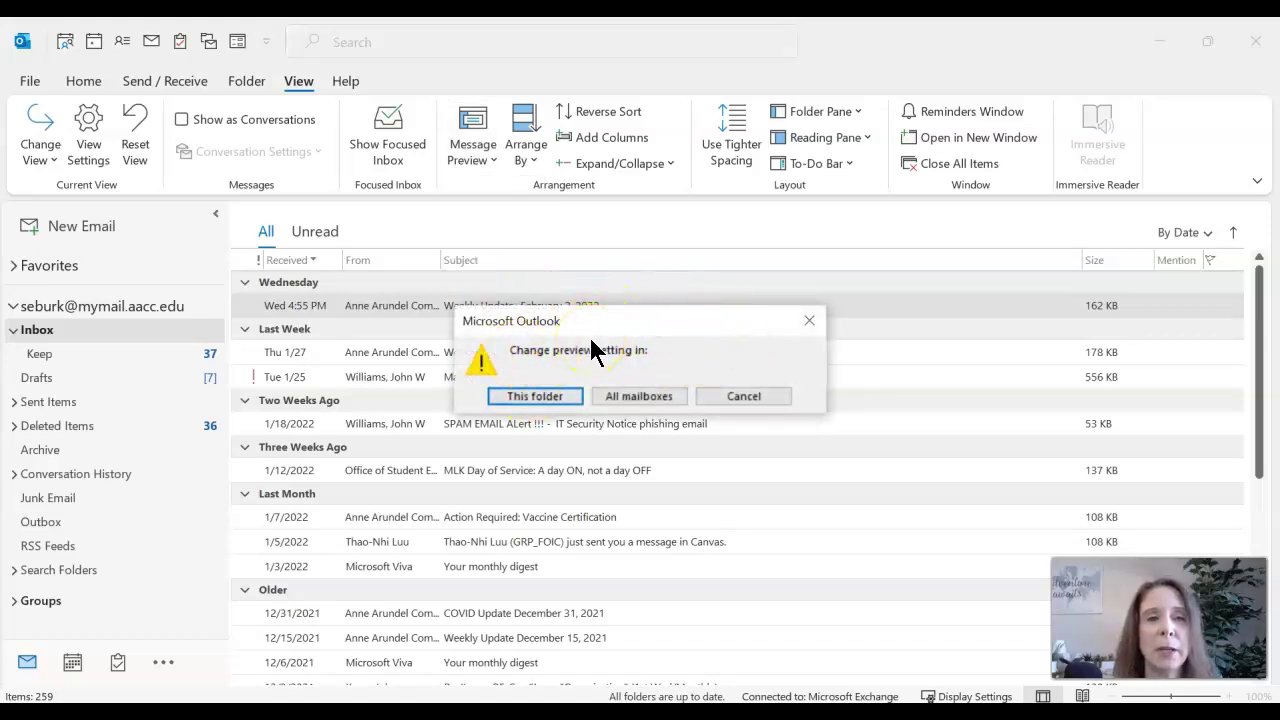
click(550, 397)
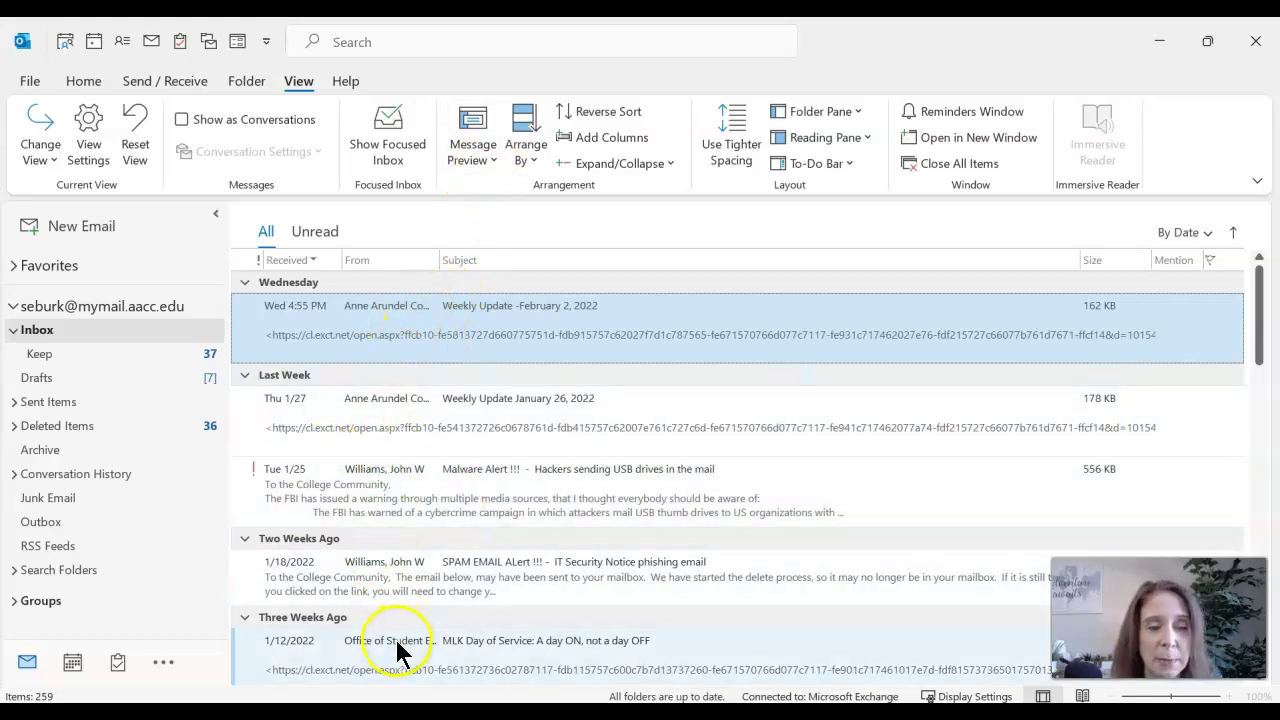
- Reduce the Message Preview to 1 Line for this folder only
click(492, 158)
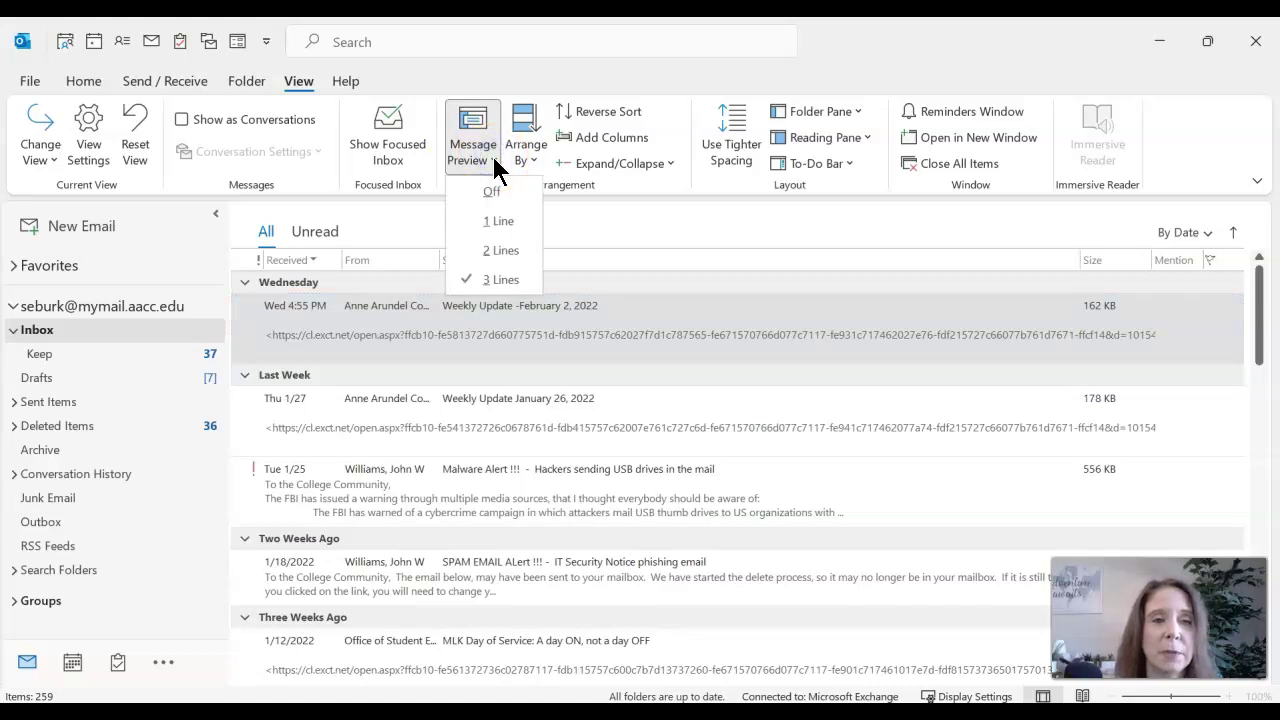
click(495, 217)
click(549, 396)
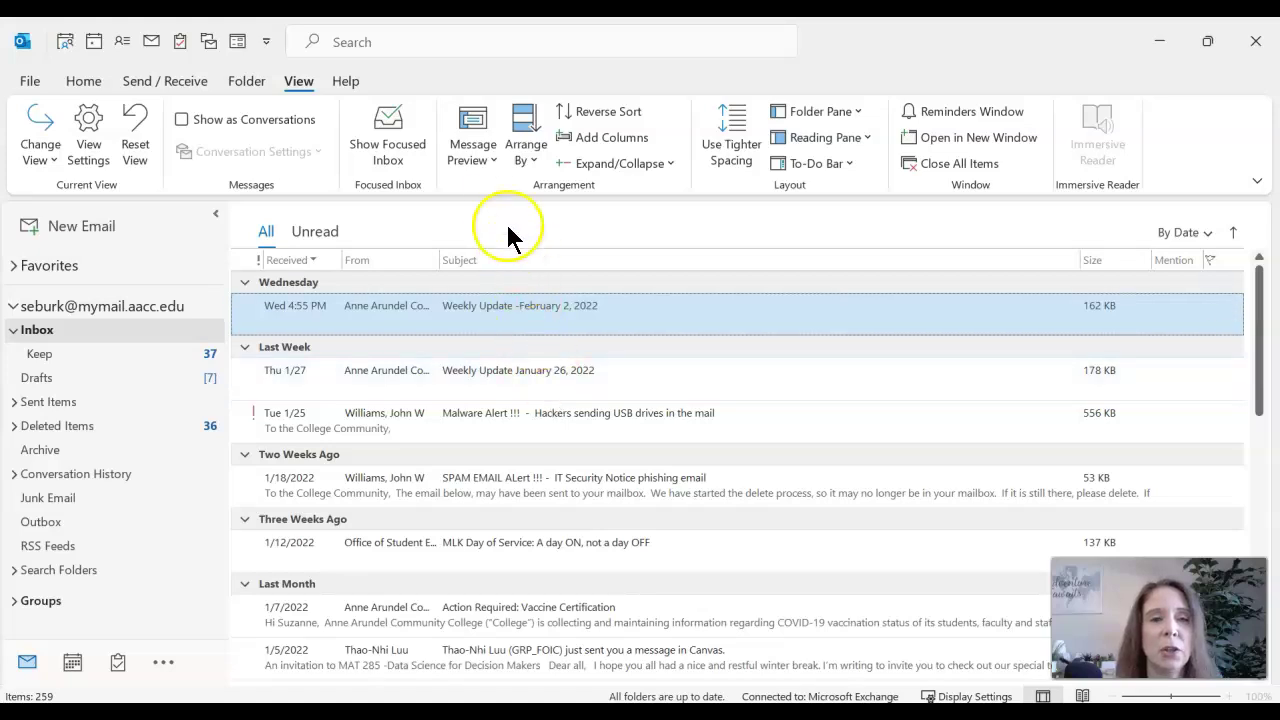
- Turn the Message Preview off for this folder only
click(489, 158)
click(494, 191)
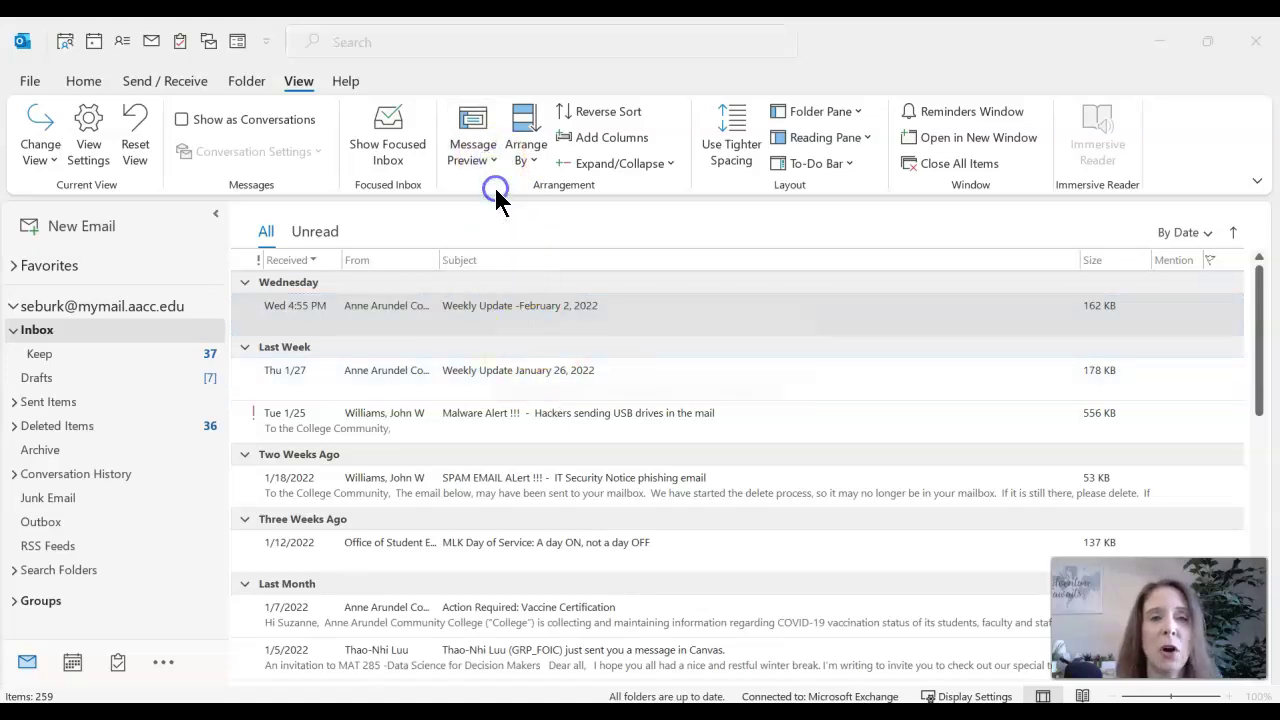
click(536, 396)
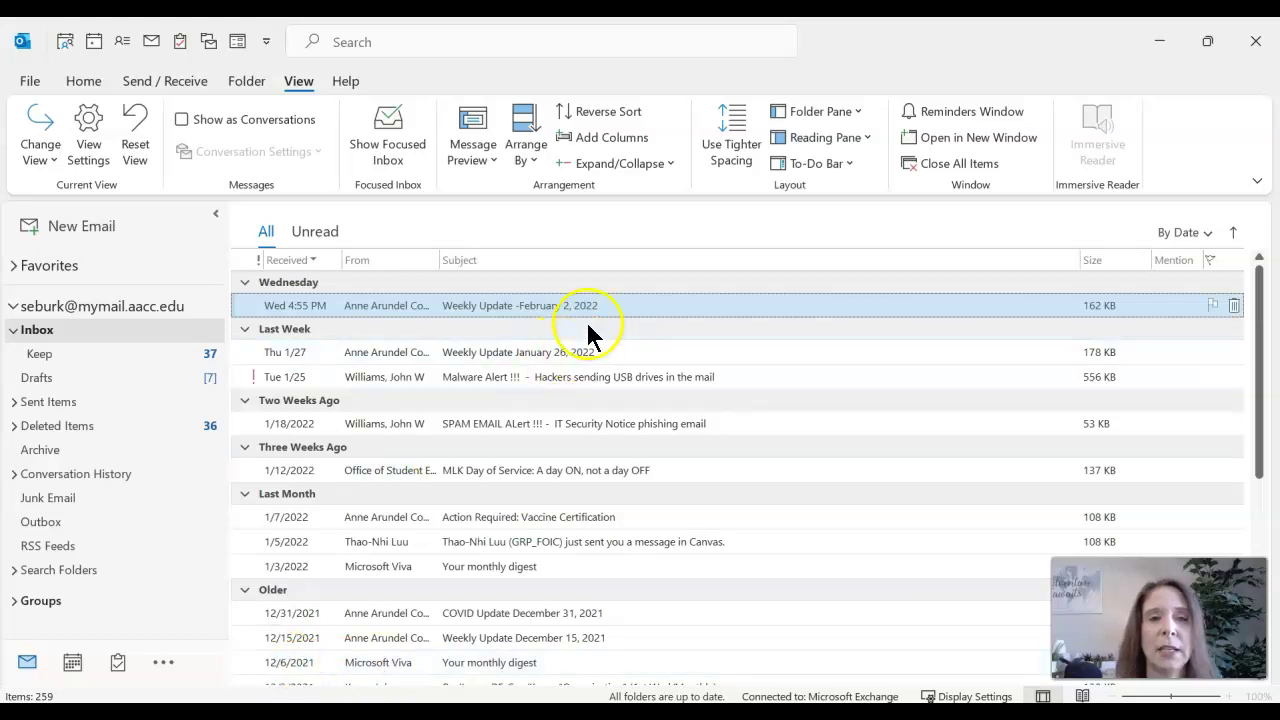
- Apply tighter spacing to the message list and switch it back off
click(736, 150)
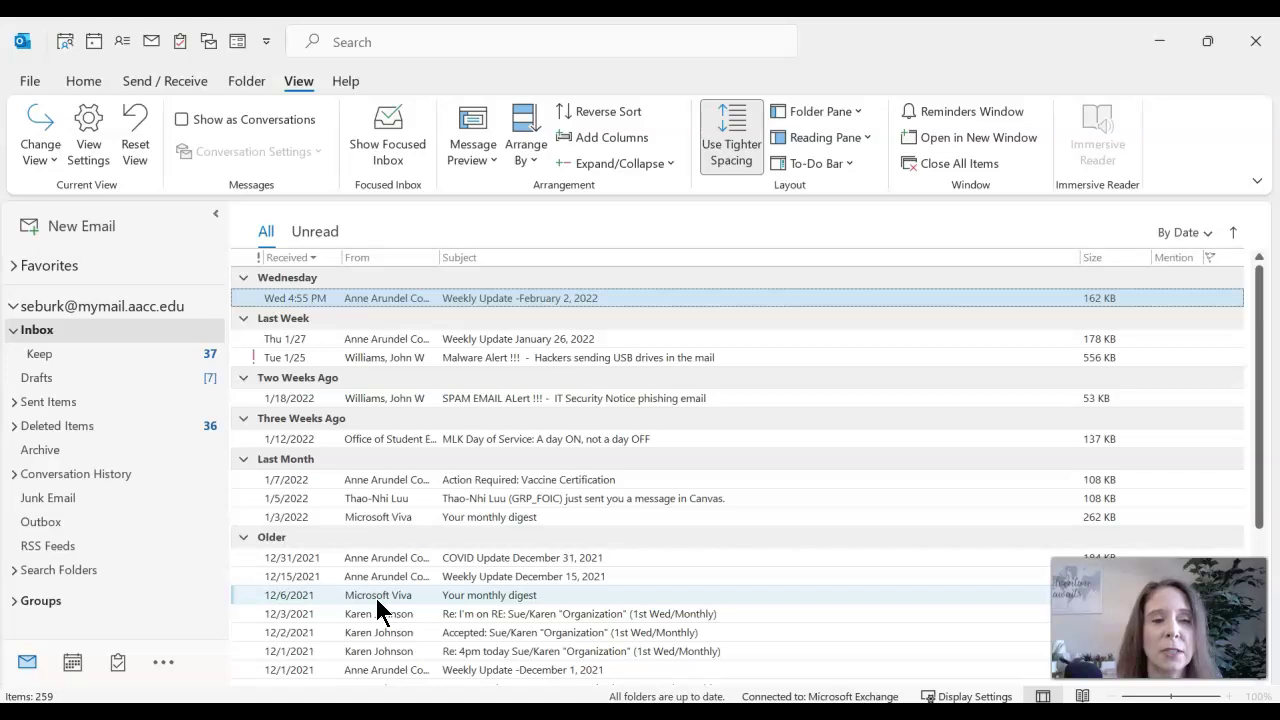
click(738, 158)
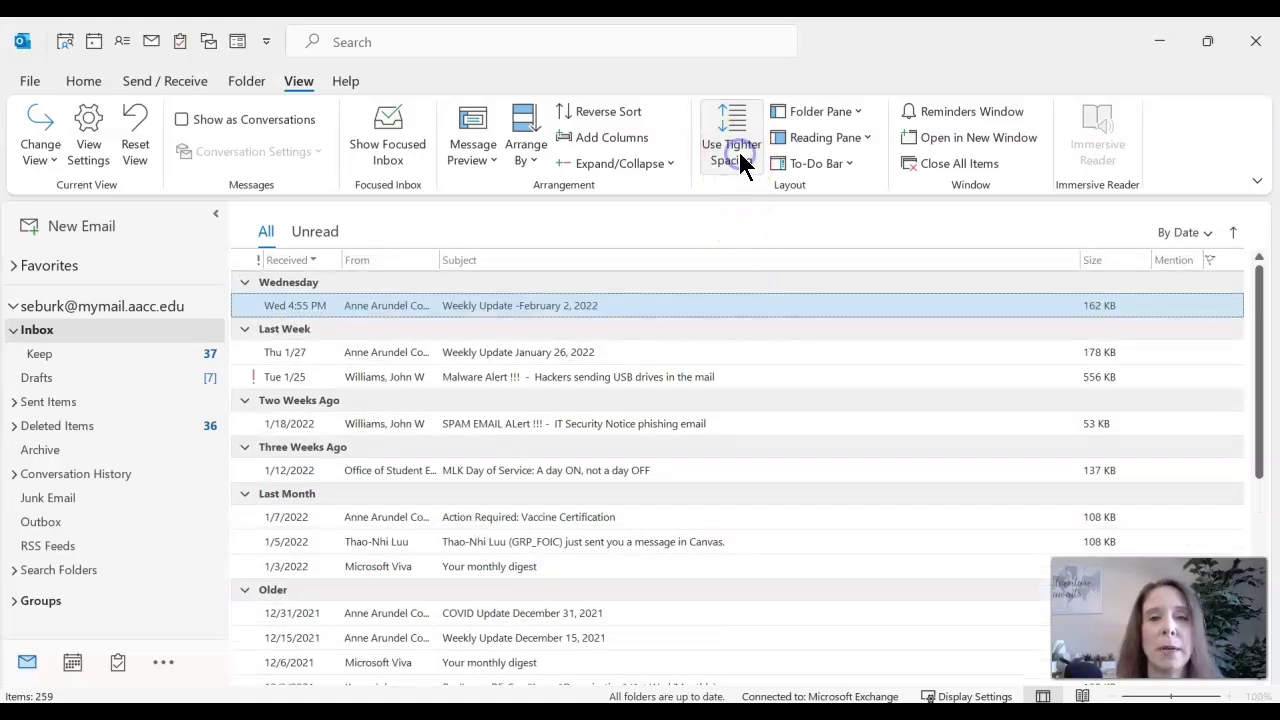
click(703, 195)
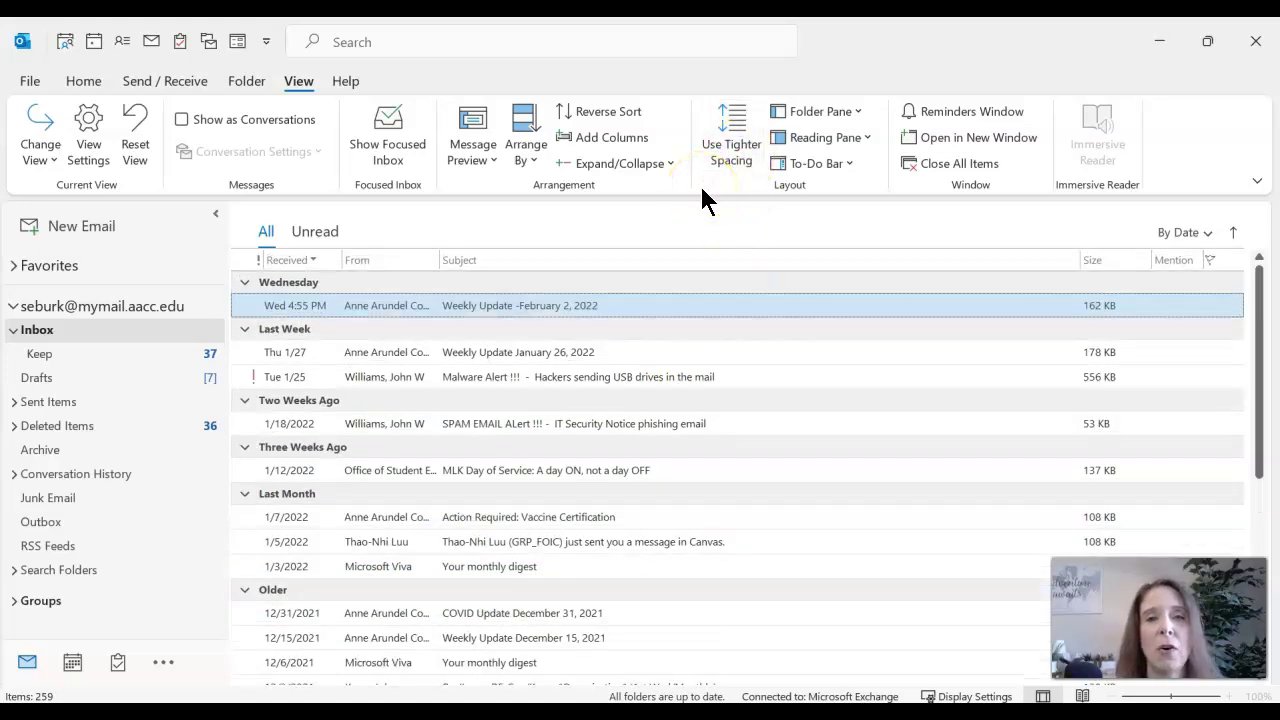
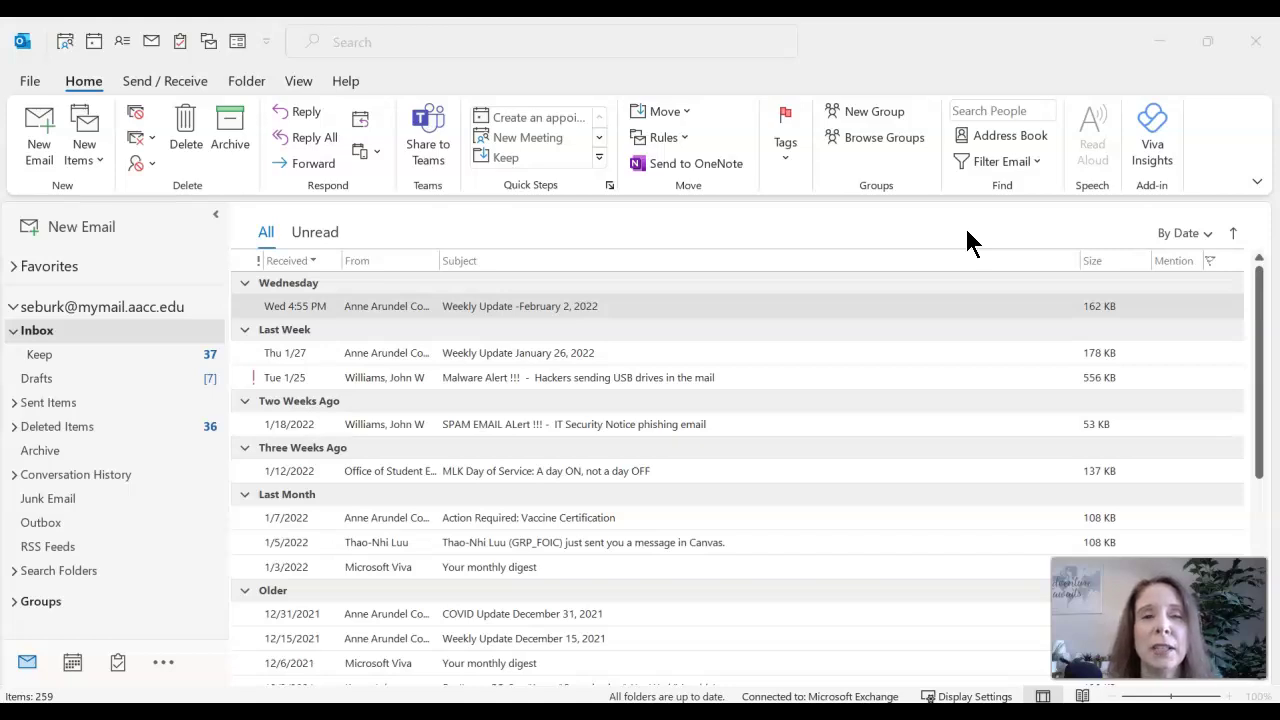
- Switch the ribbon layout from Classic to Simplified Ribbon
click(1160, 150)
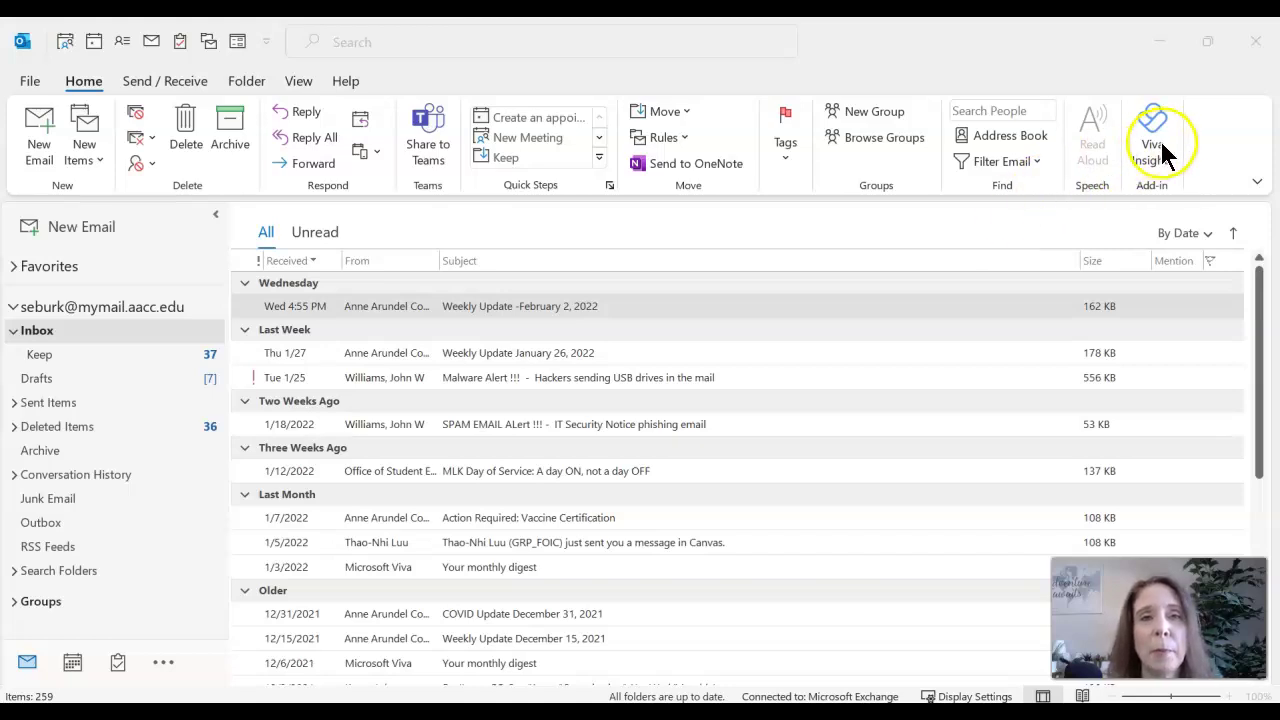
click(1257, 184)
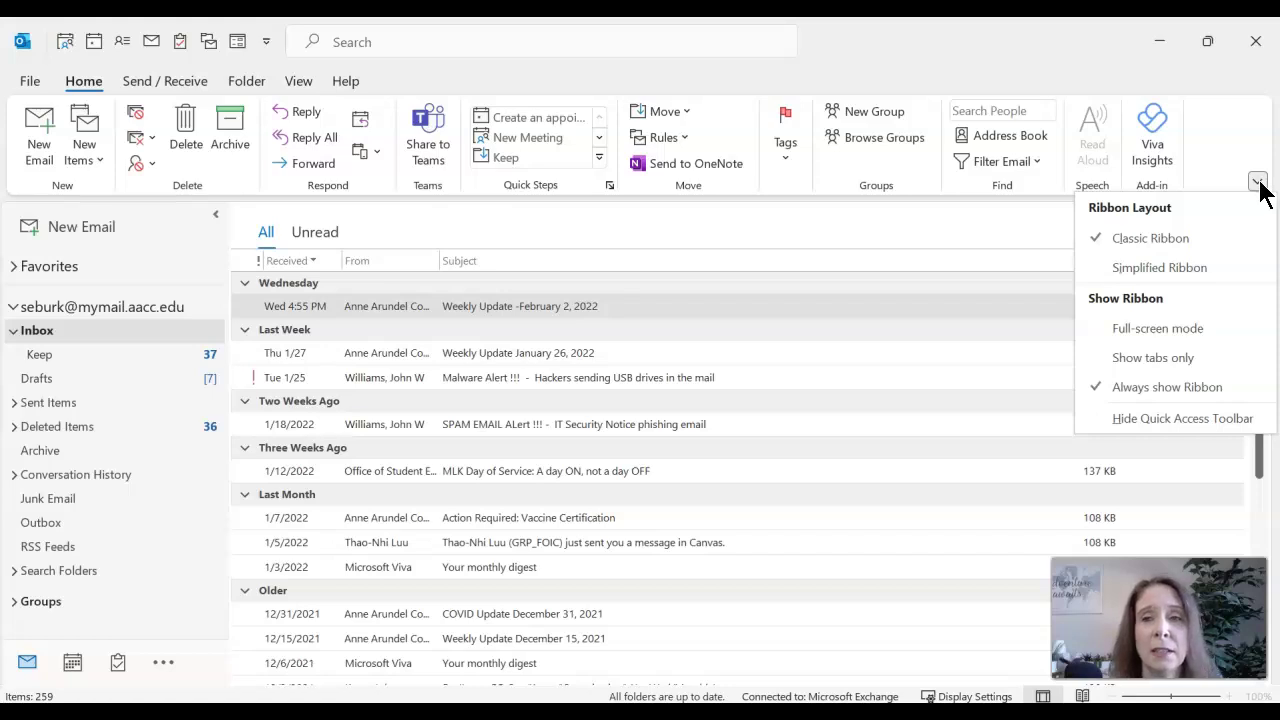
click(1158, 268)
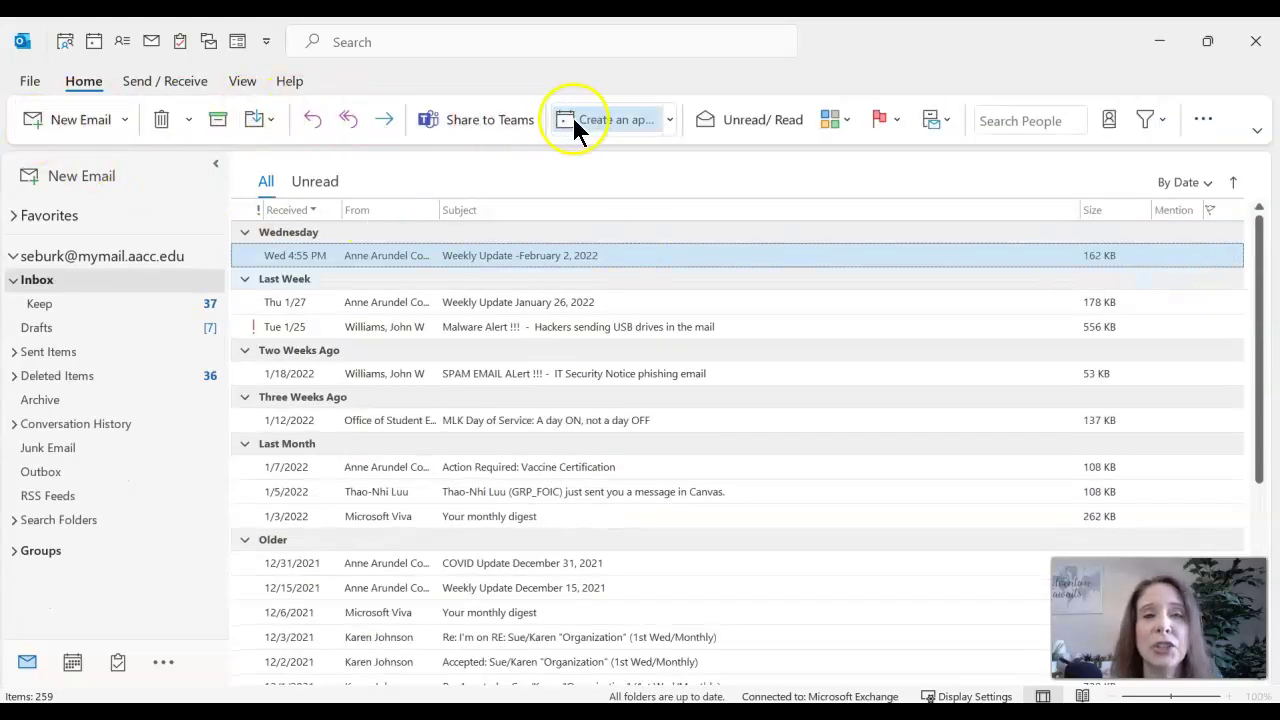
- Look through the Quick Steps, color category and follow-up flag choices on the simplified ribbon without applying any
click(669, 120)
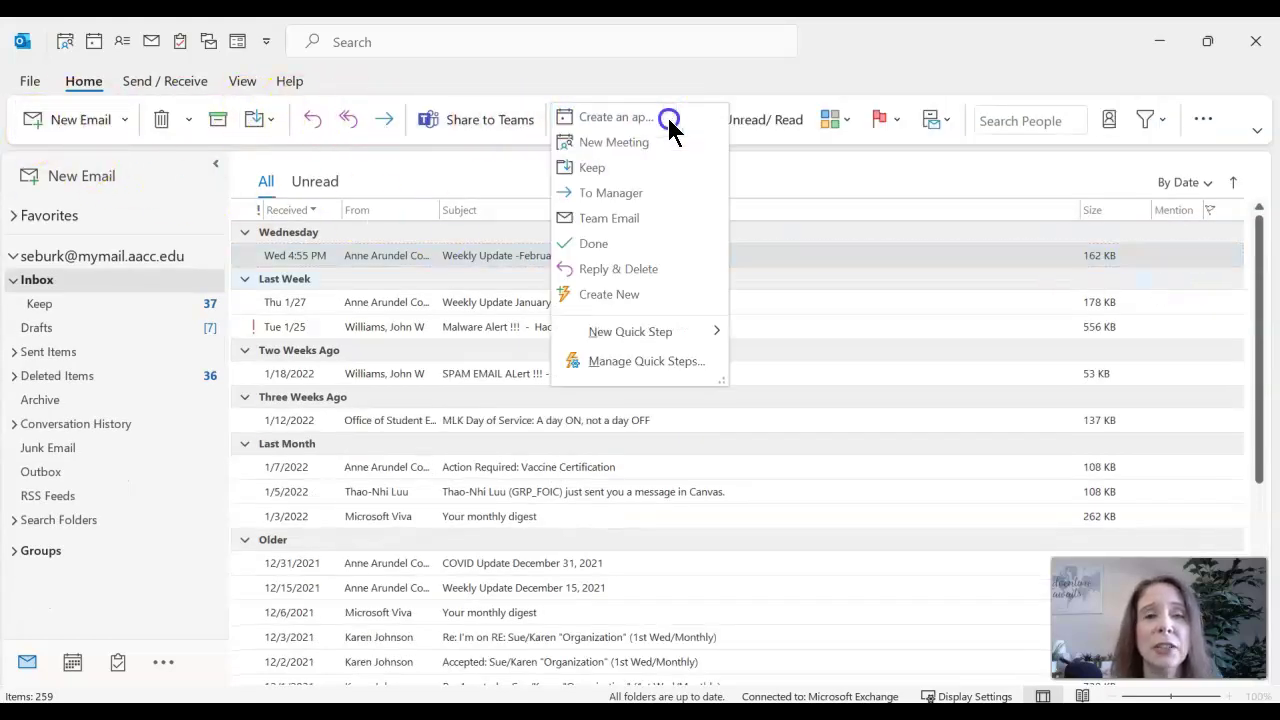
click(854, 71)
click(848, 120)
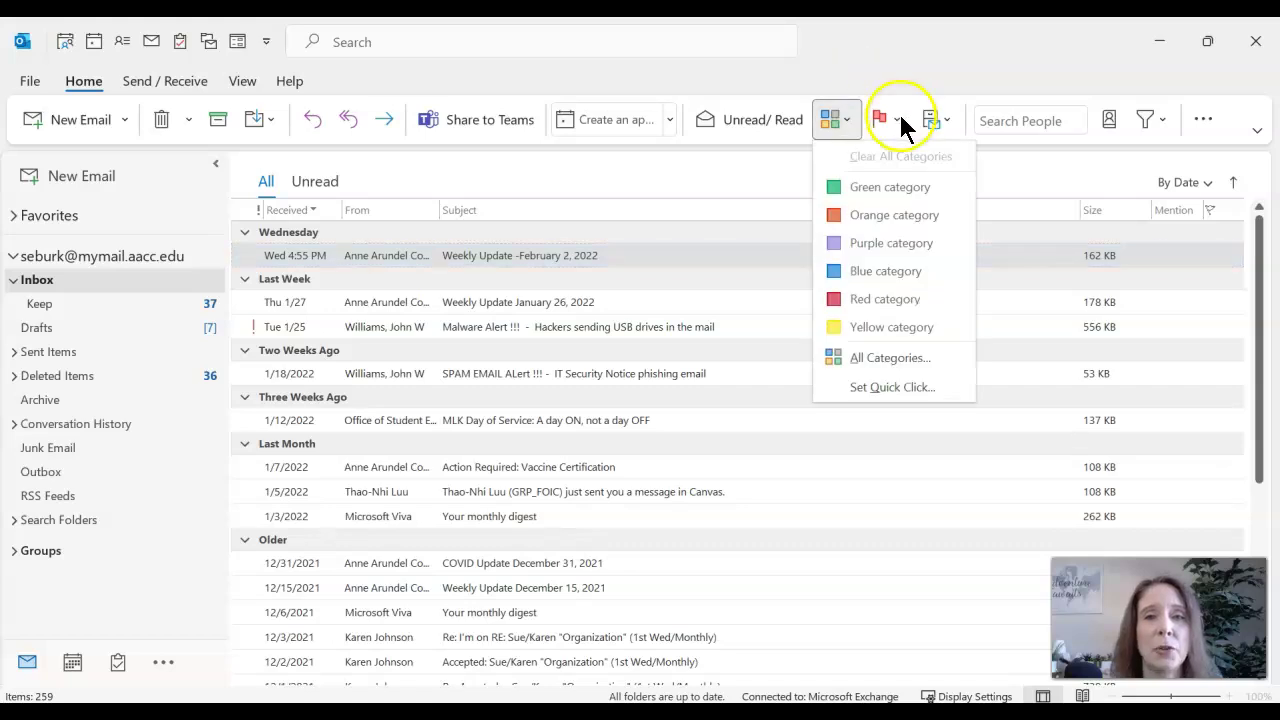
click(897, 120)
click(910, 60)
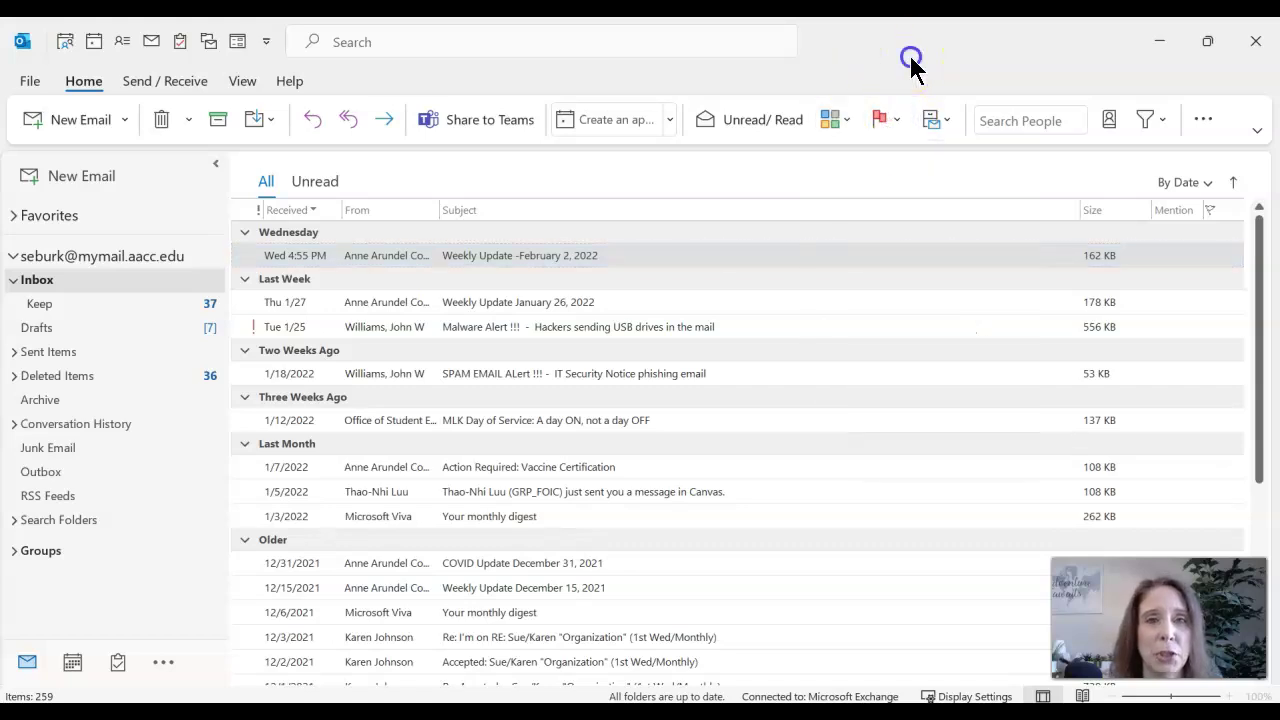
- Put the ribbon in Full-screen mode, reveal it temporarily, and set it back to Always show Ribbon
click(1257, 131)
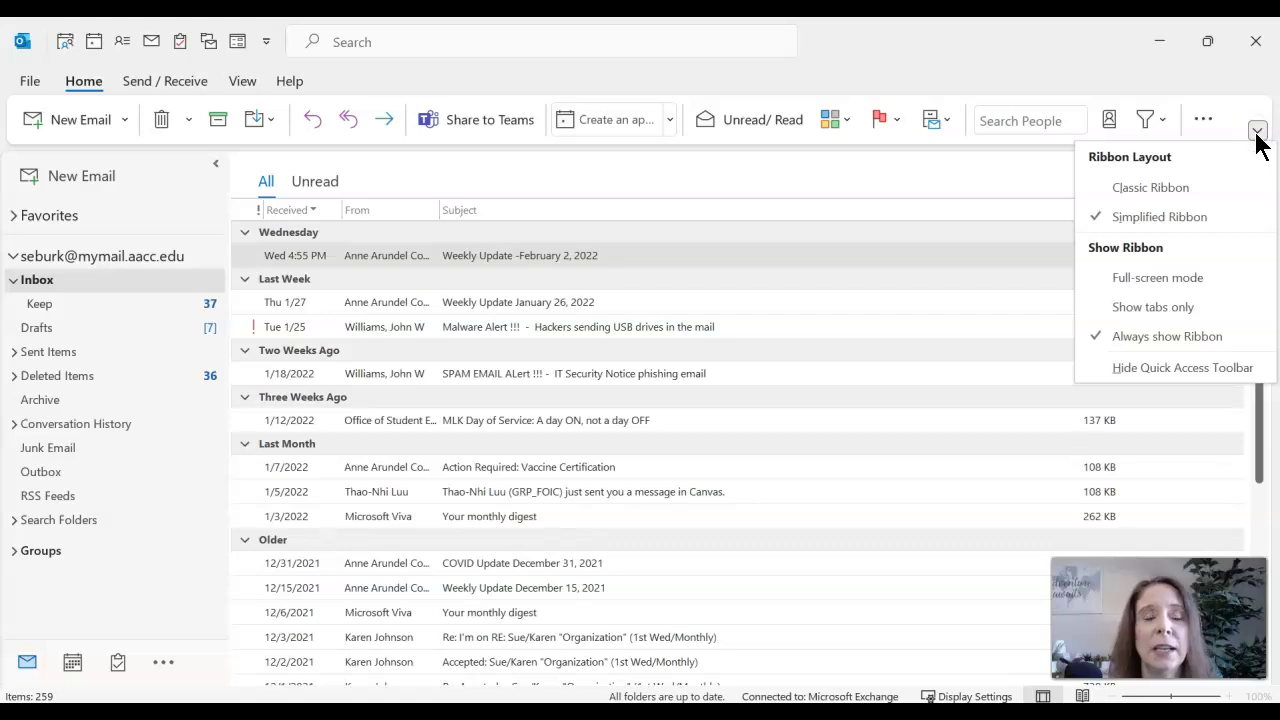
click(1140, 280)
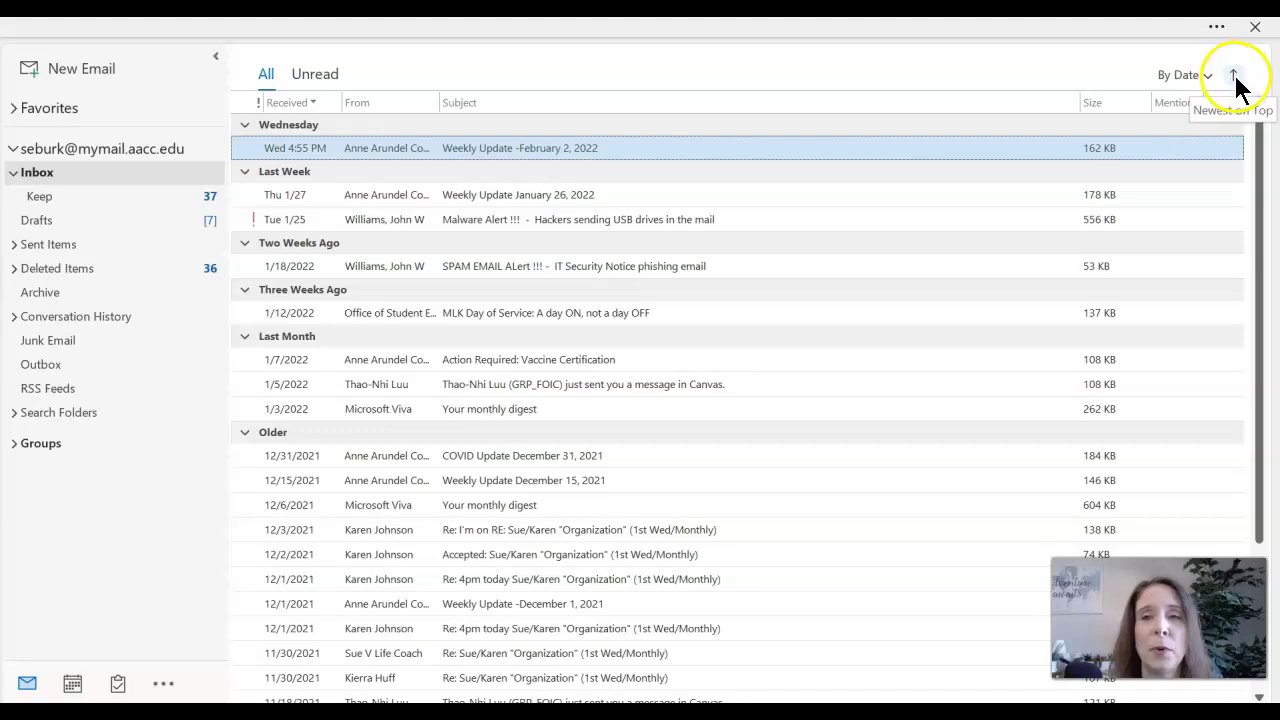
click(1229, 28)
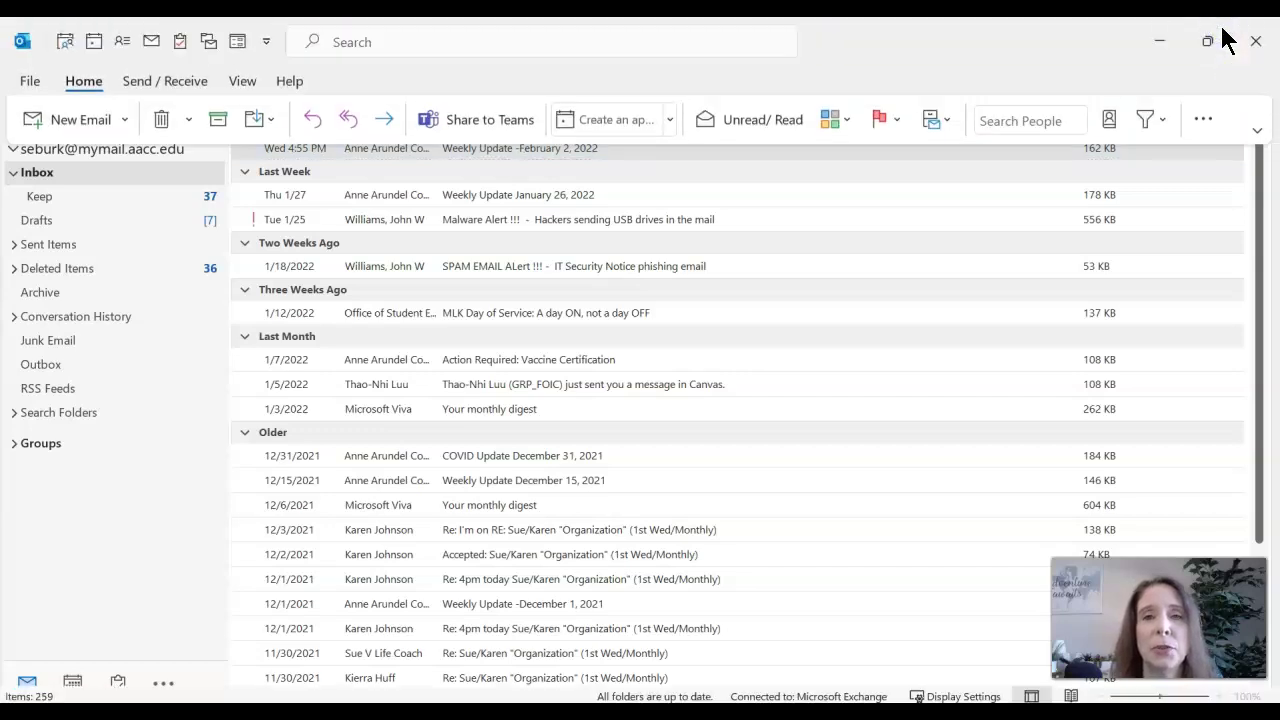
click(1258, 131)
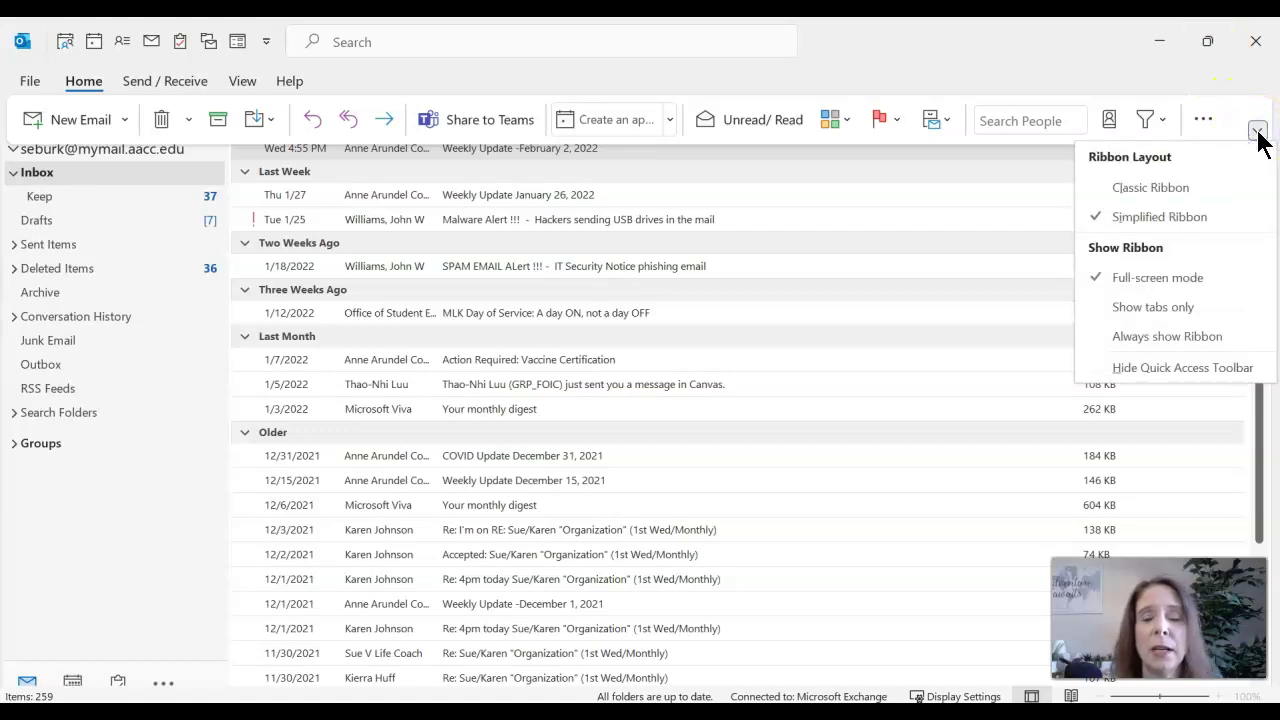
click(1168, 338)
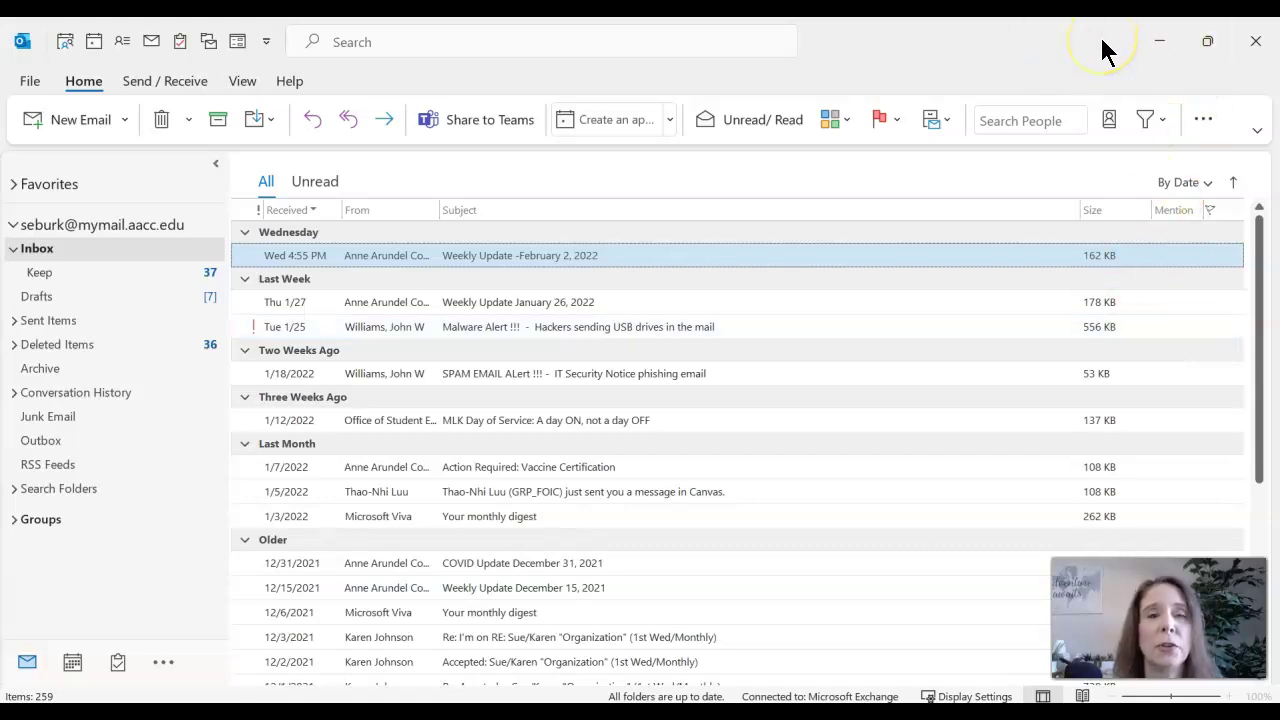
click(1028, 53)
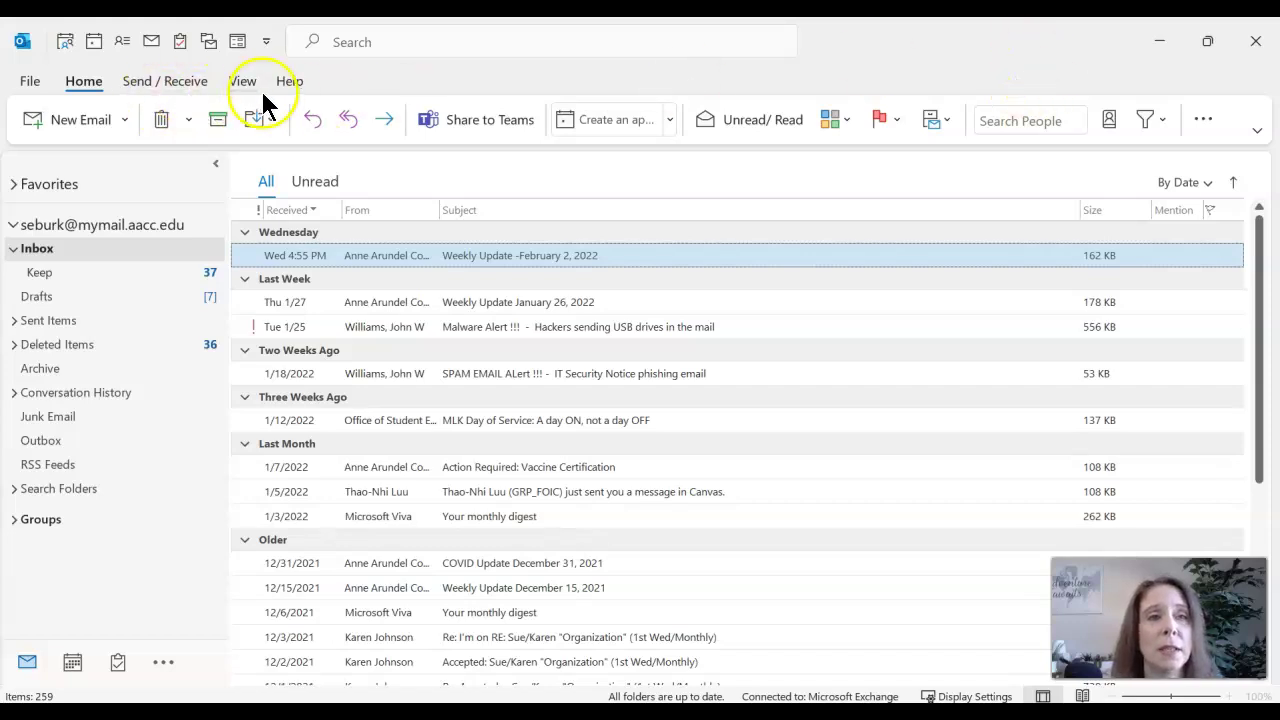
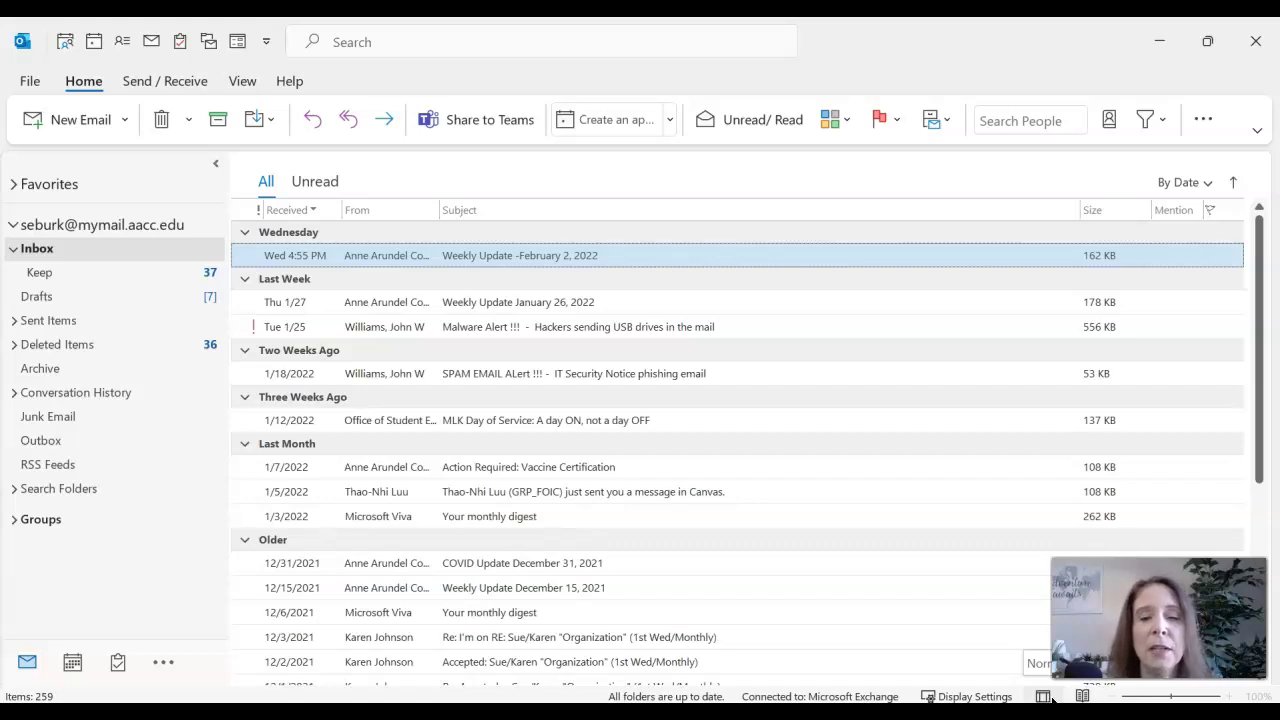
- Switch the mail window to Reading view and return it to Normal view
click(1082, 696)
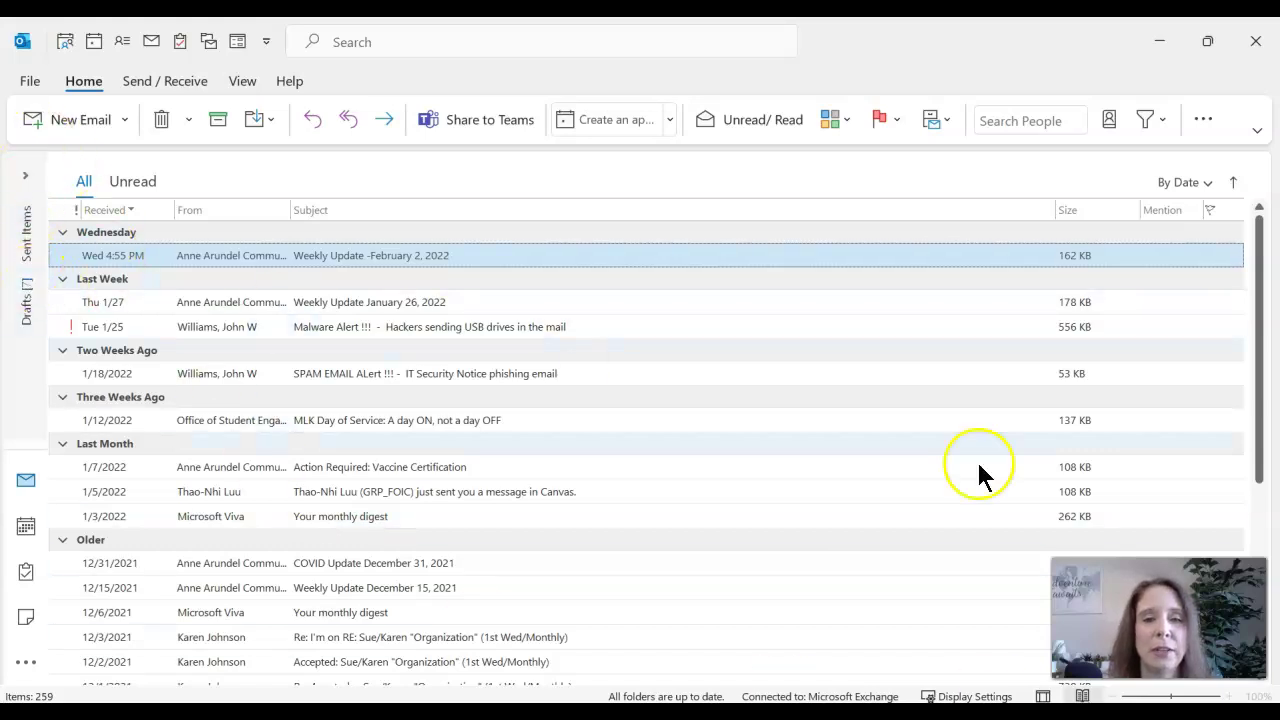
click(1044, 697)
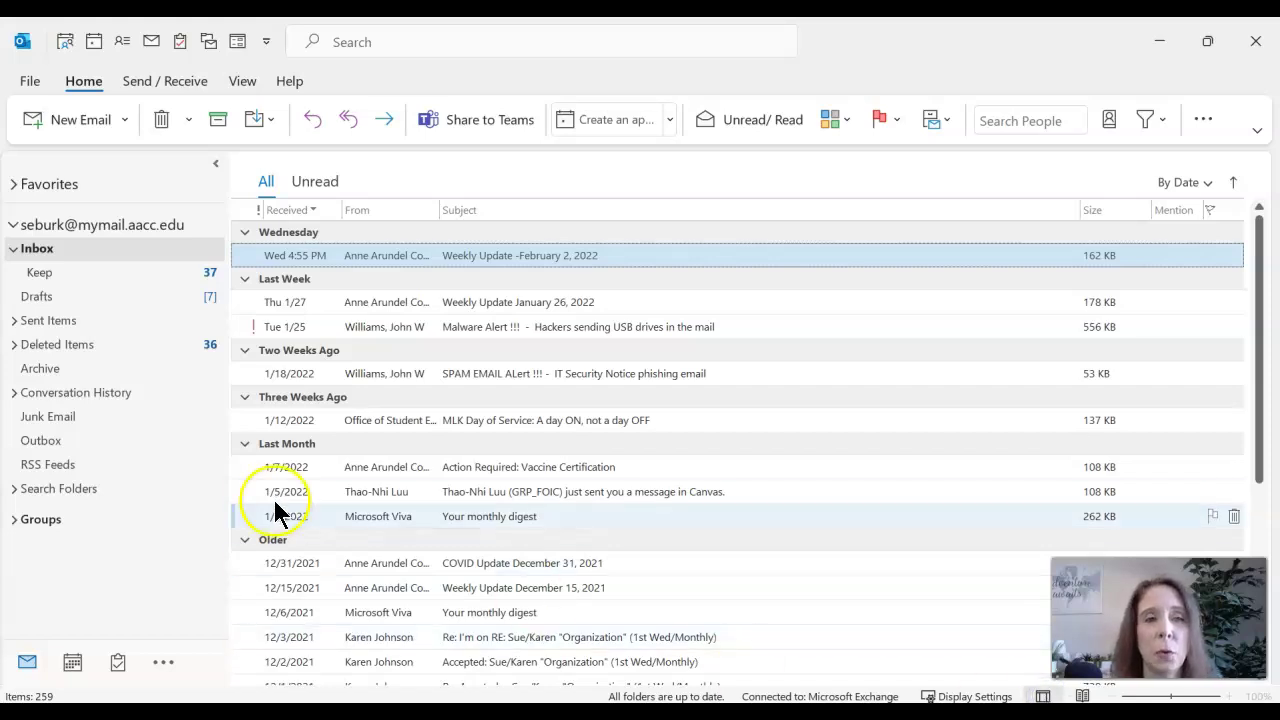
- Minimize the Folder Pane, expand it again and pin it open
click(215, 164)
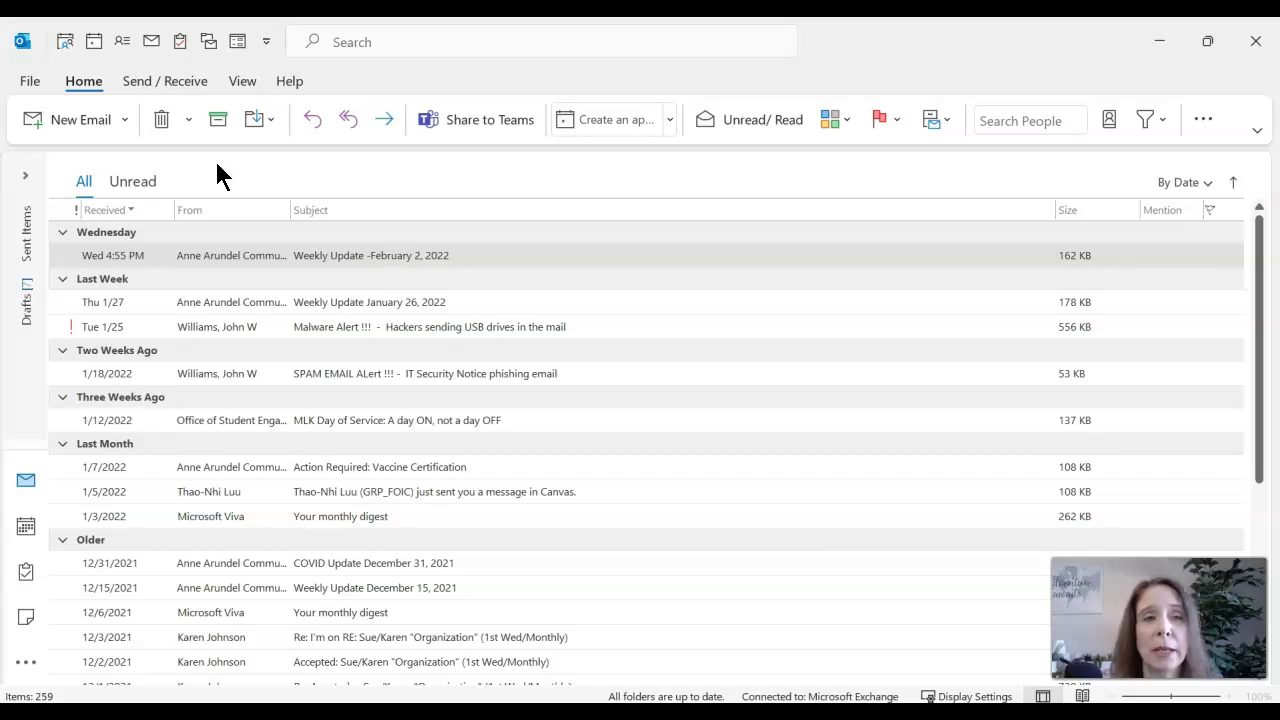
click(196, 173)
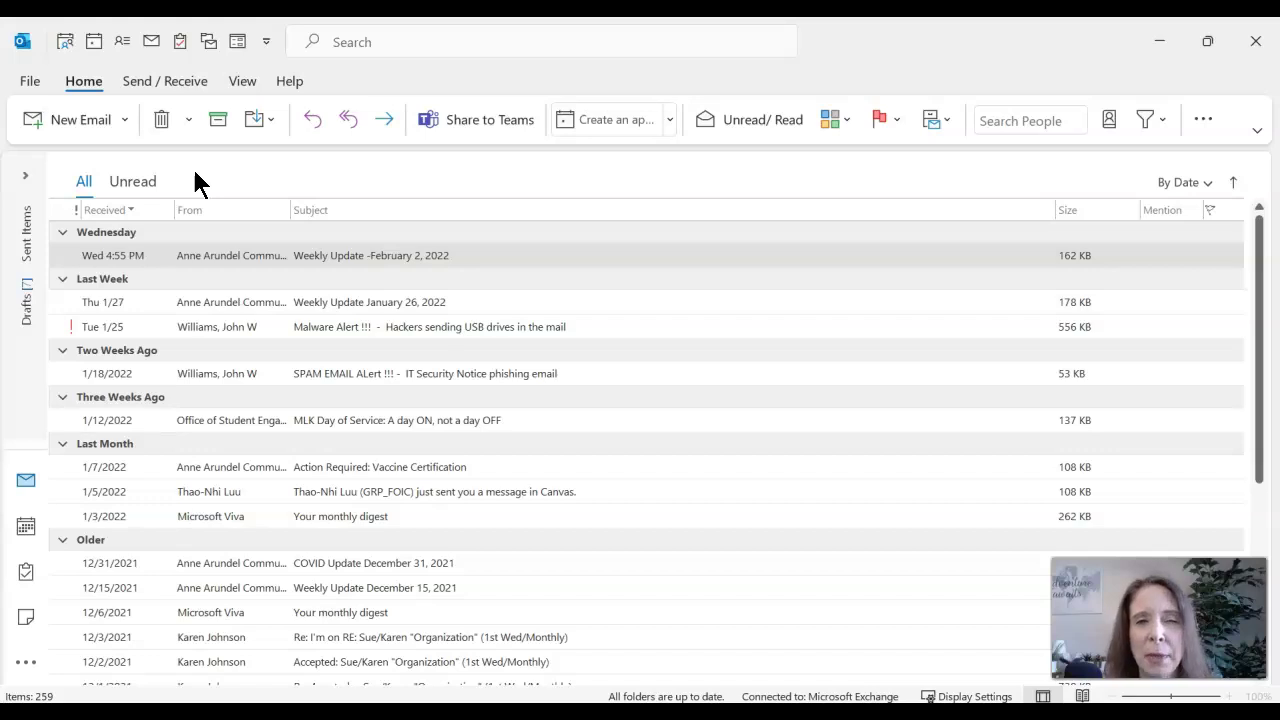
click(28, 180)
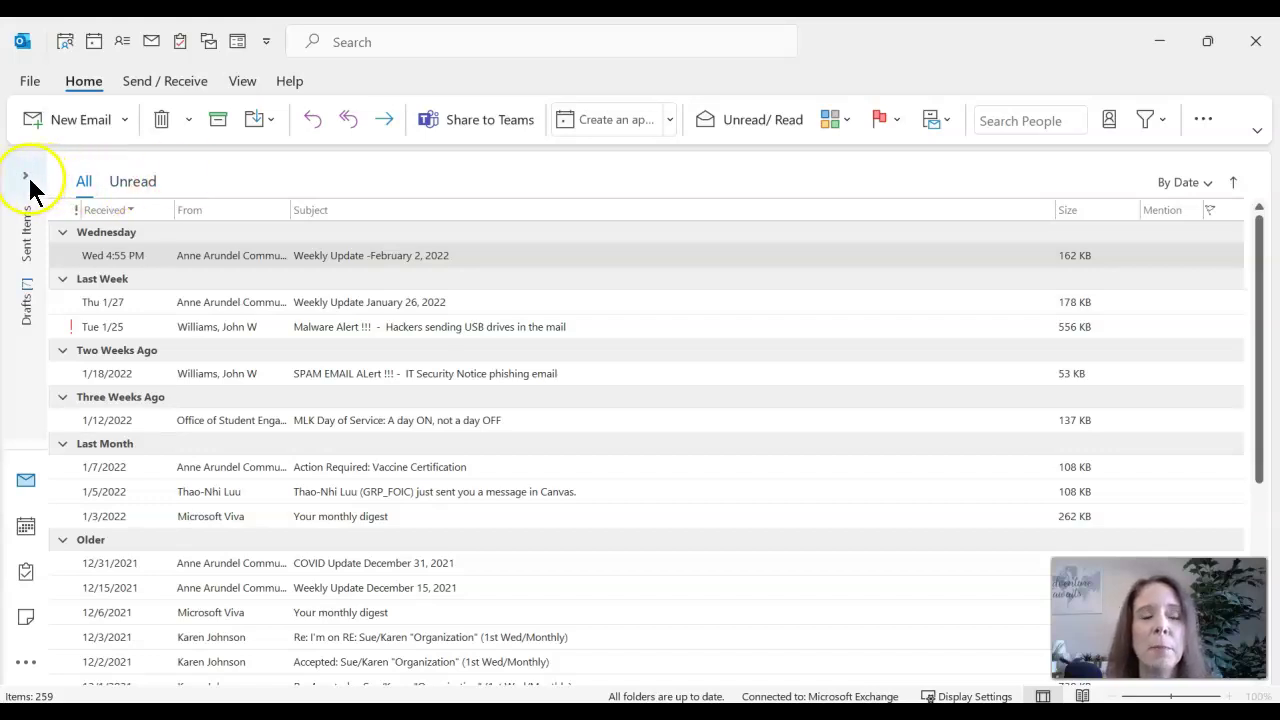
click(28, 180)
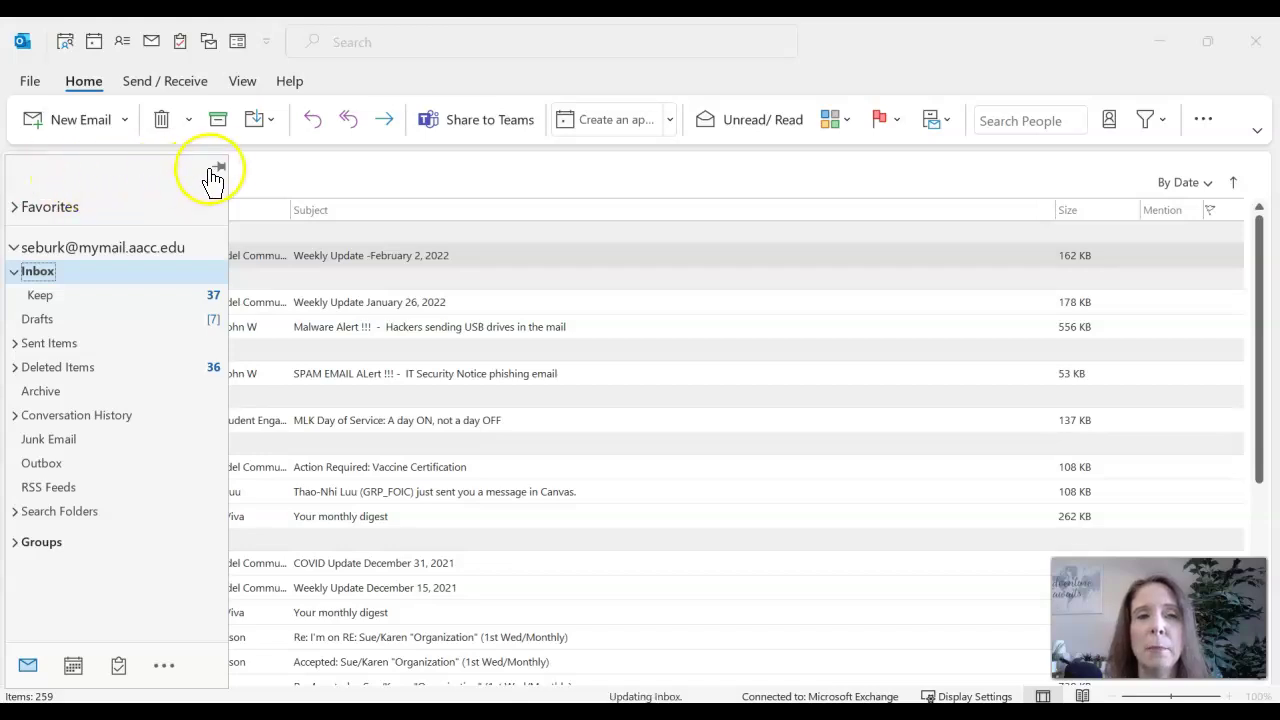
click(215, 174)
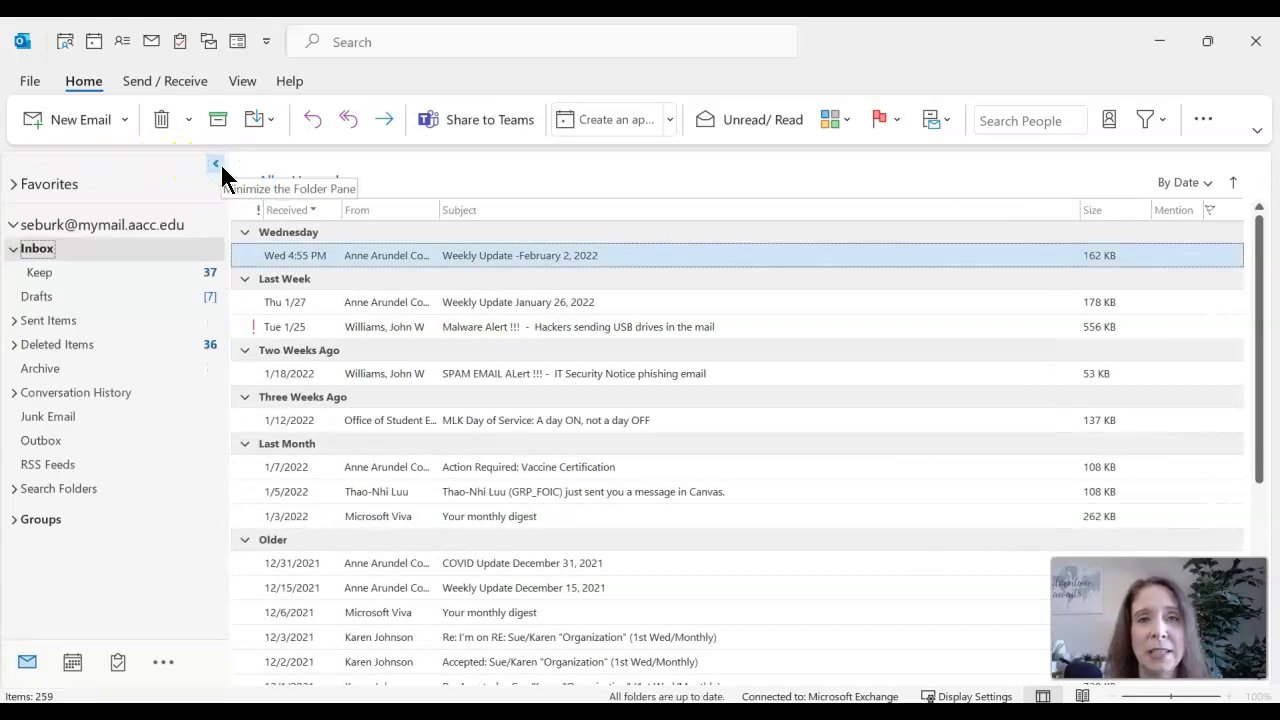
- Restore the mail window down from full size, move it toward the desktop's upper-left corner and widen it
click(1210, 698)
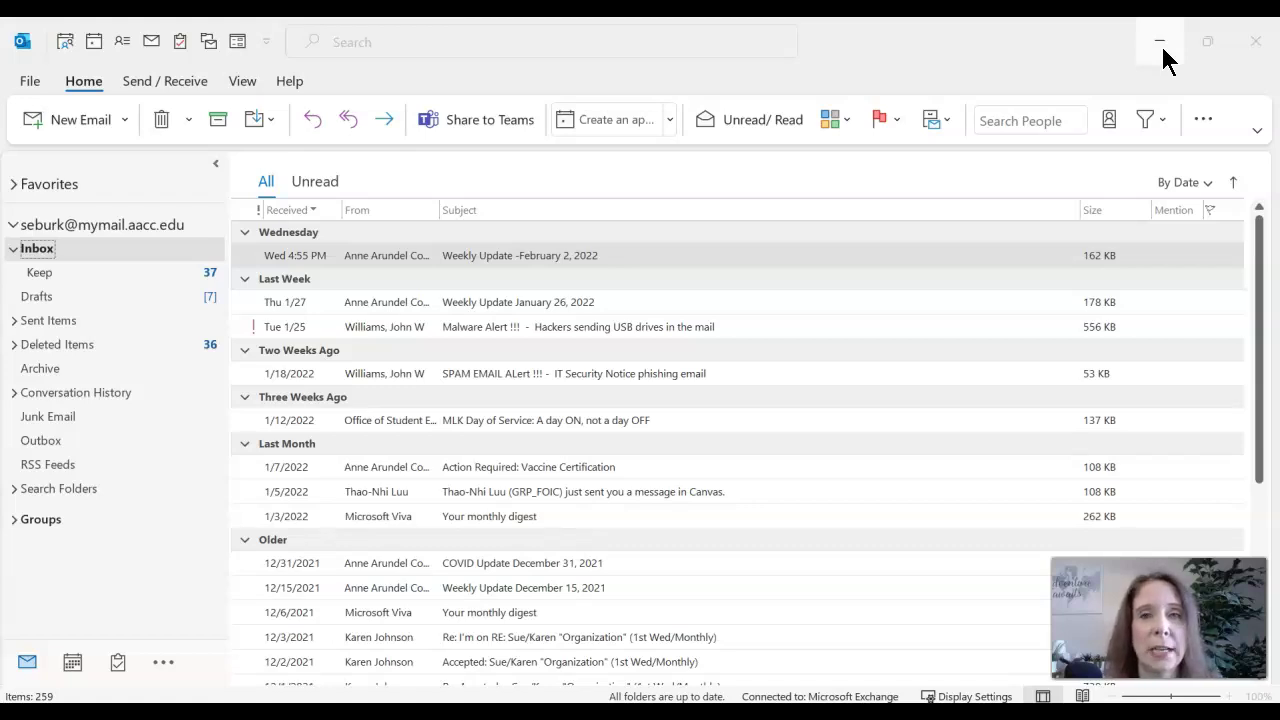
click(1205, 45)
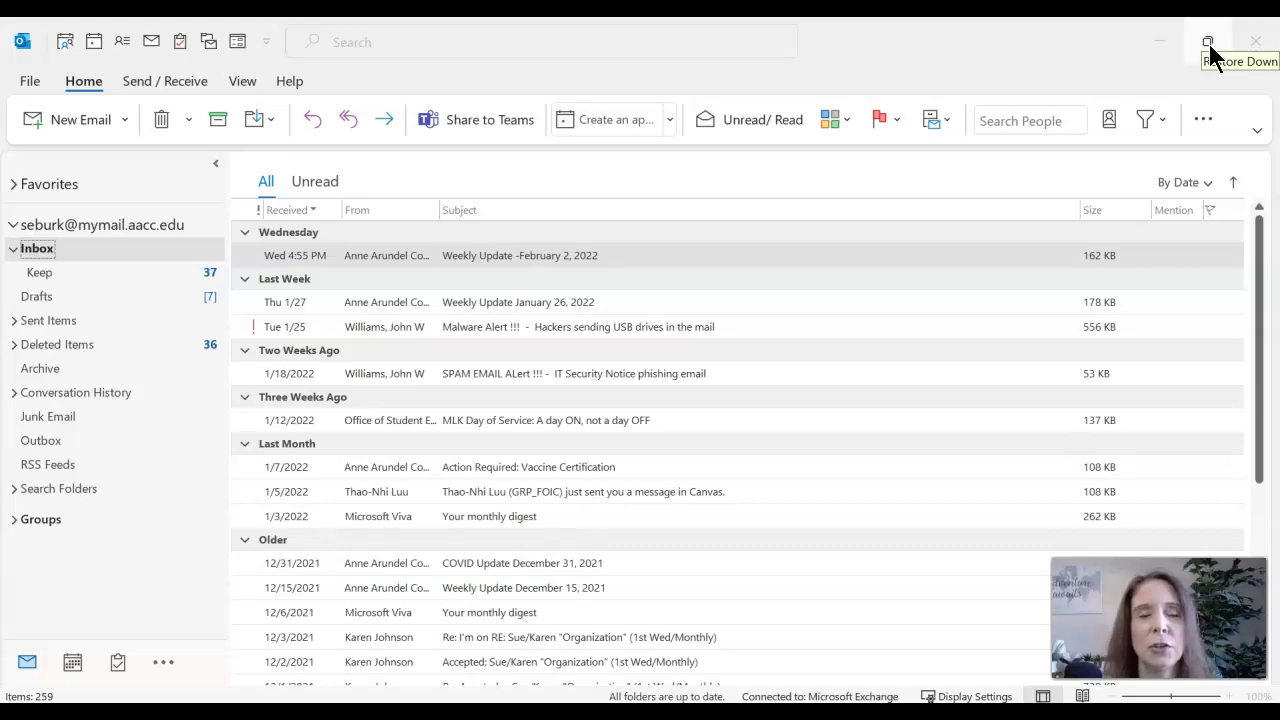
click(1208, 45)
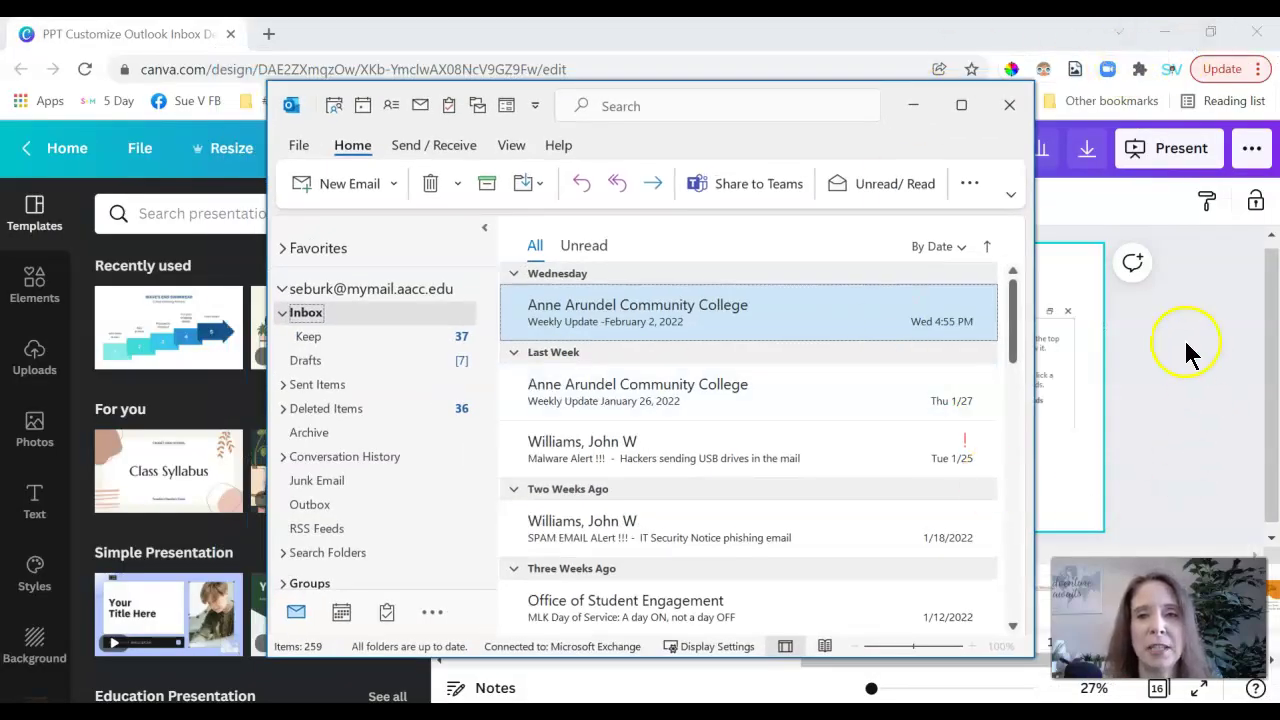
drag(903, 138, 655, 82)
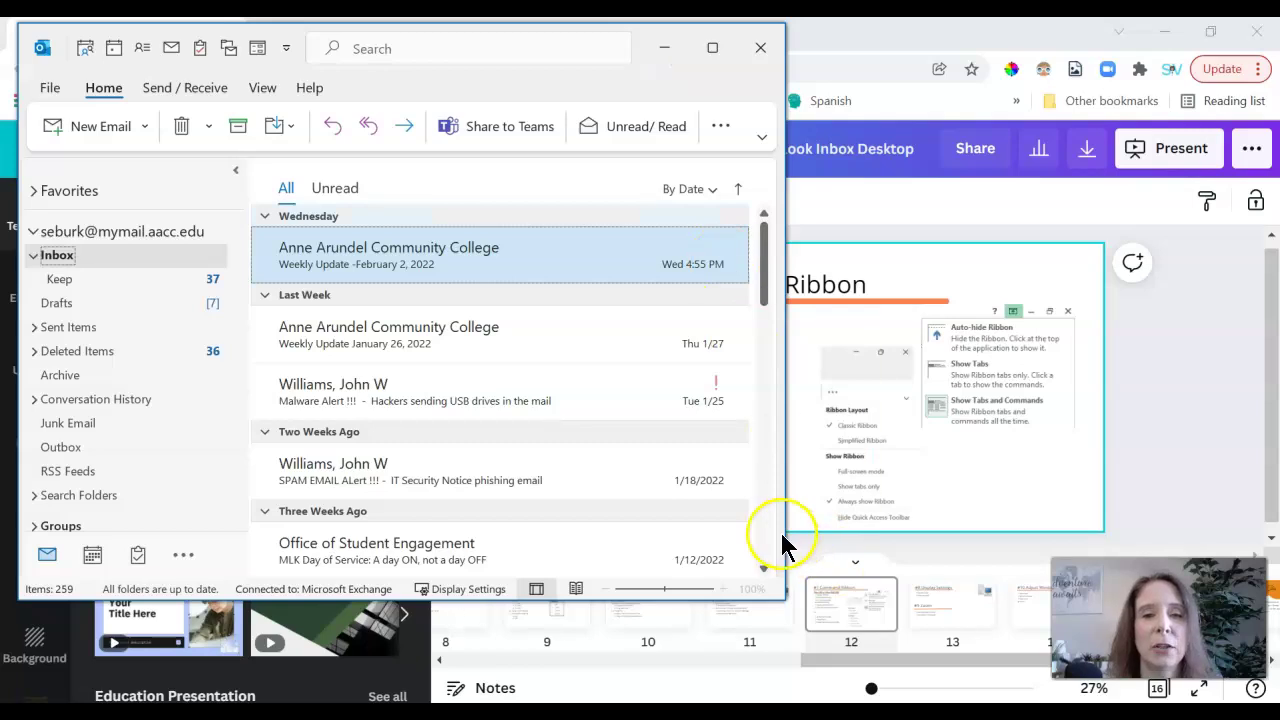
drag(785, 529, 1057, 491)
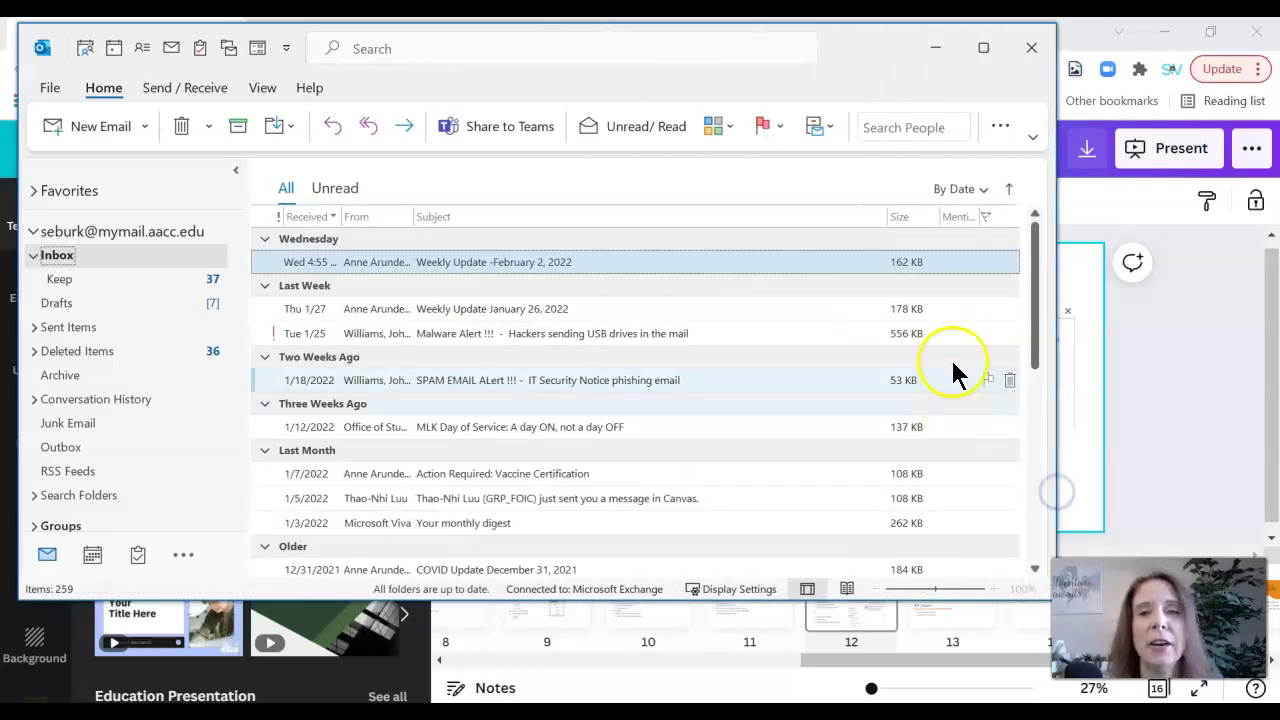
- Maximize the mail window, restore it down once more and maximize it again
click(984, 48)
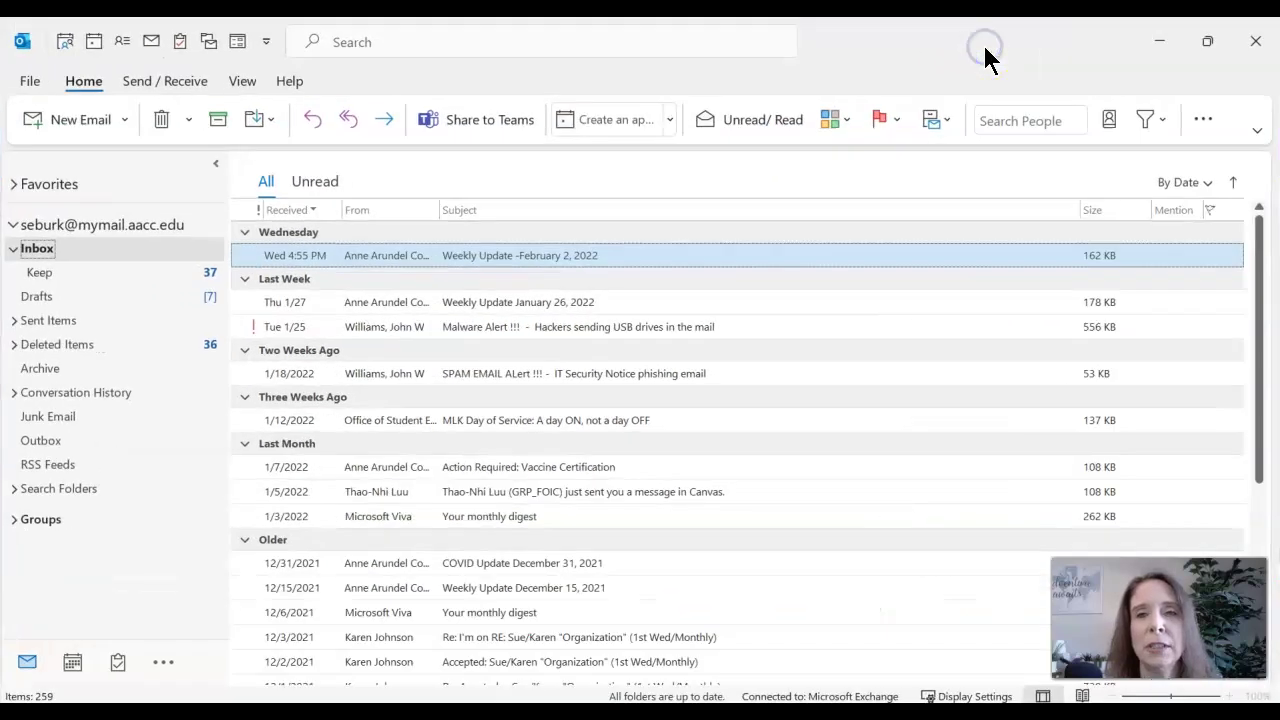
click(1210, 48)
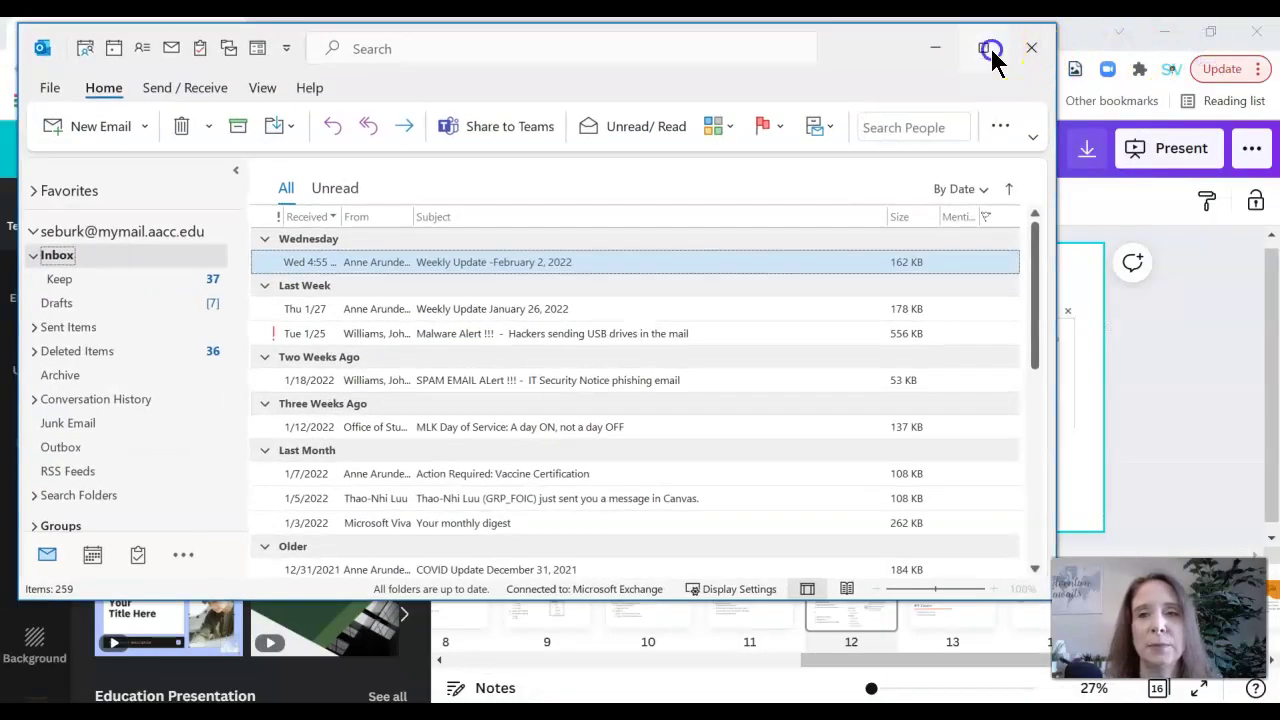
click(990, 49)
click(1258, 45)
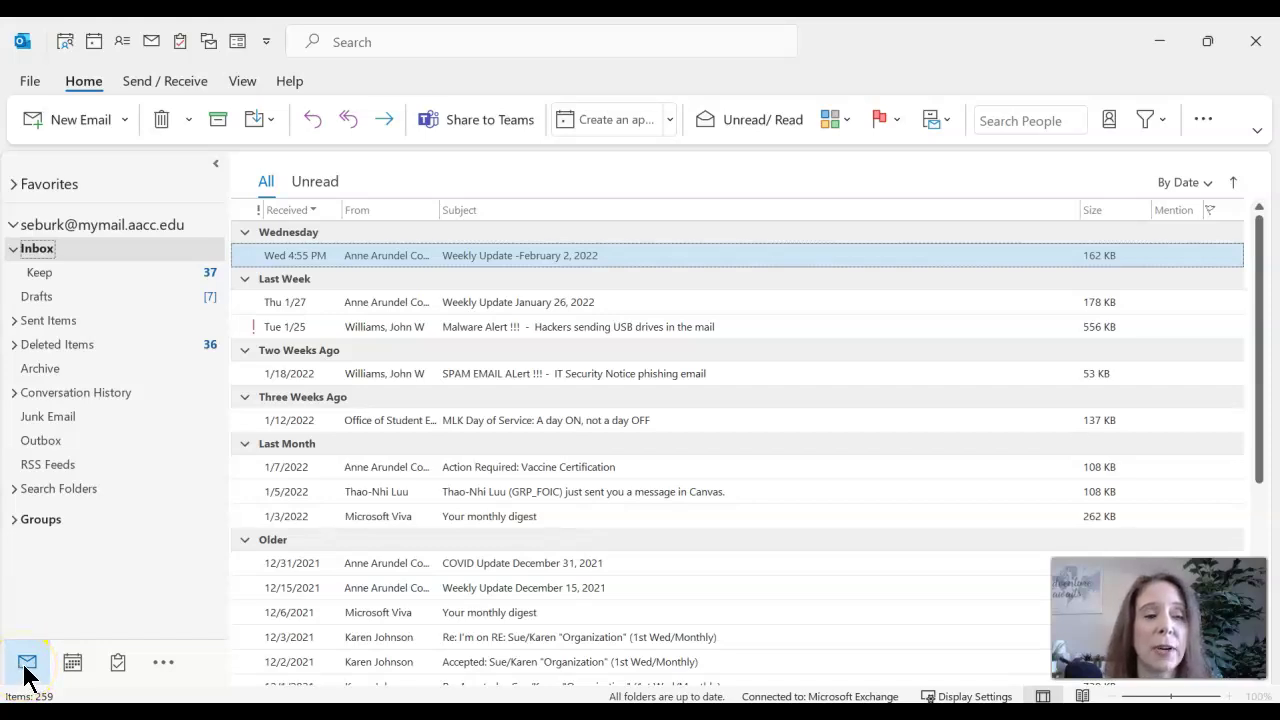
- Preview the calendar and task peeks from the mail view, and try to dock the calendar peek
mouse_move(72, 670)
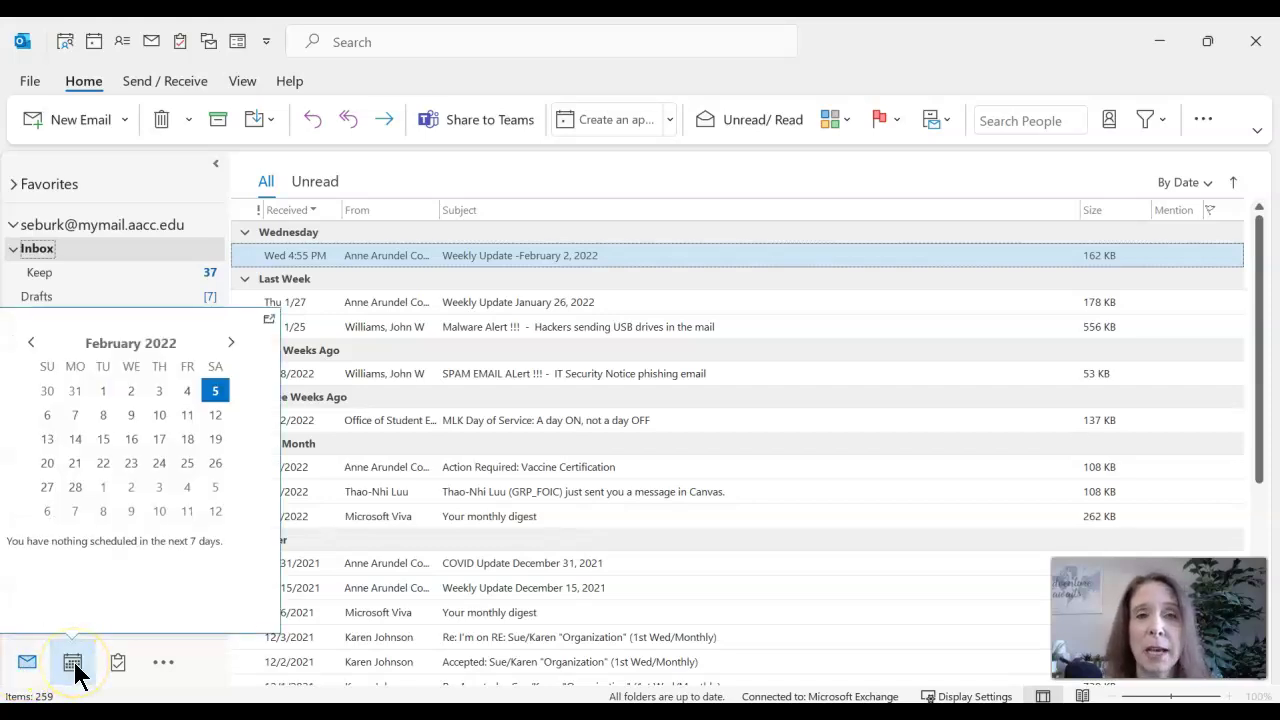
mouse_move(116, 670)
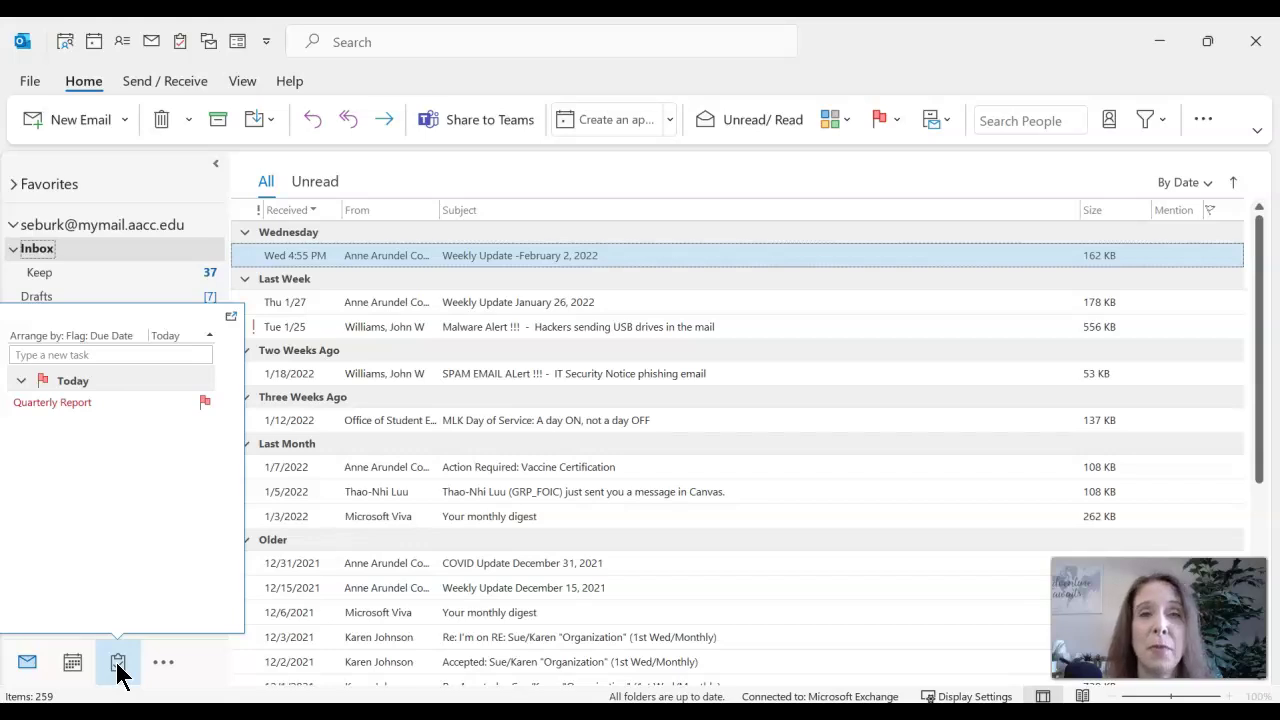
click(72, 665)
right_click(72, 665)
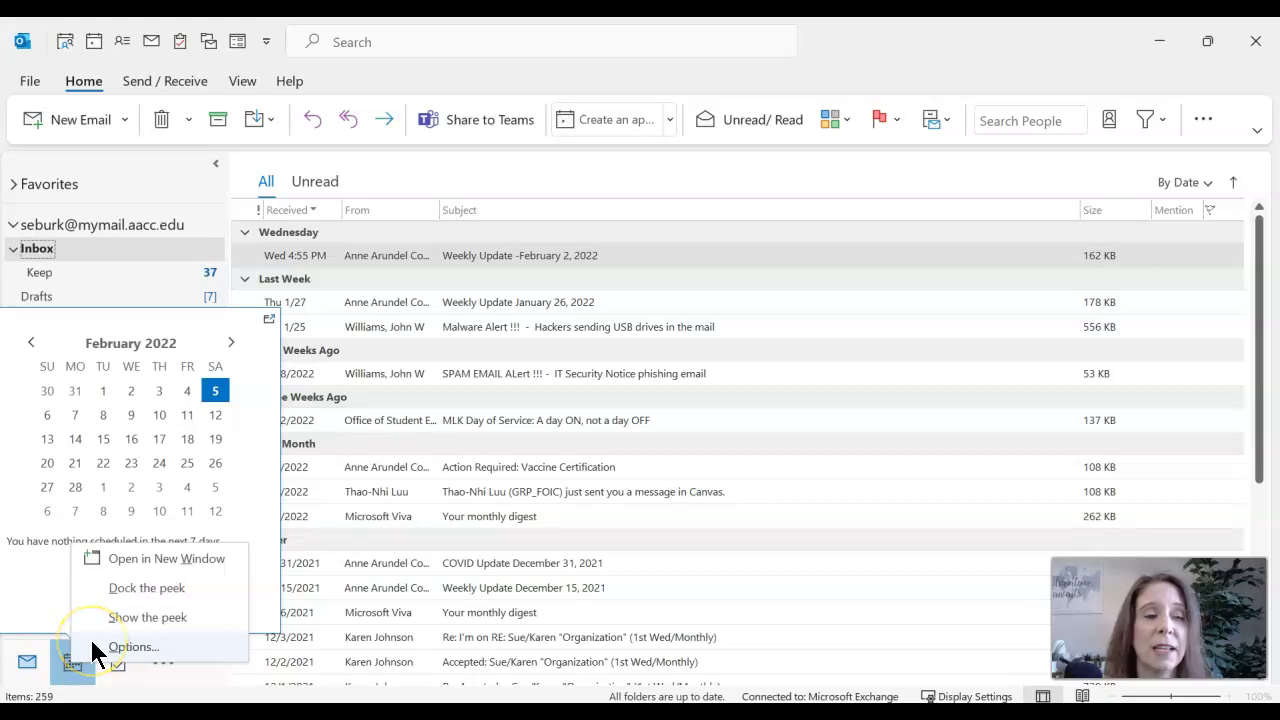
click(155, 594)
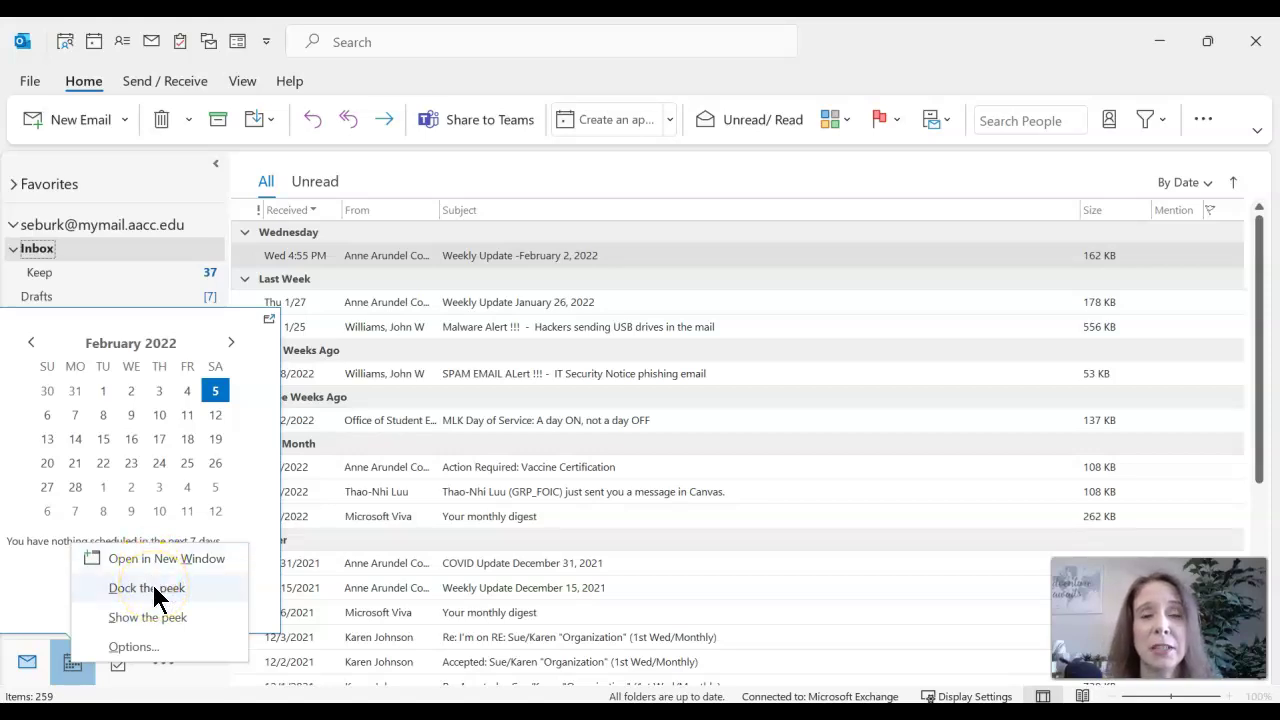
click(155, 592)
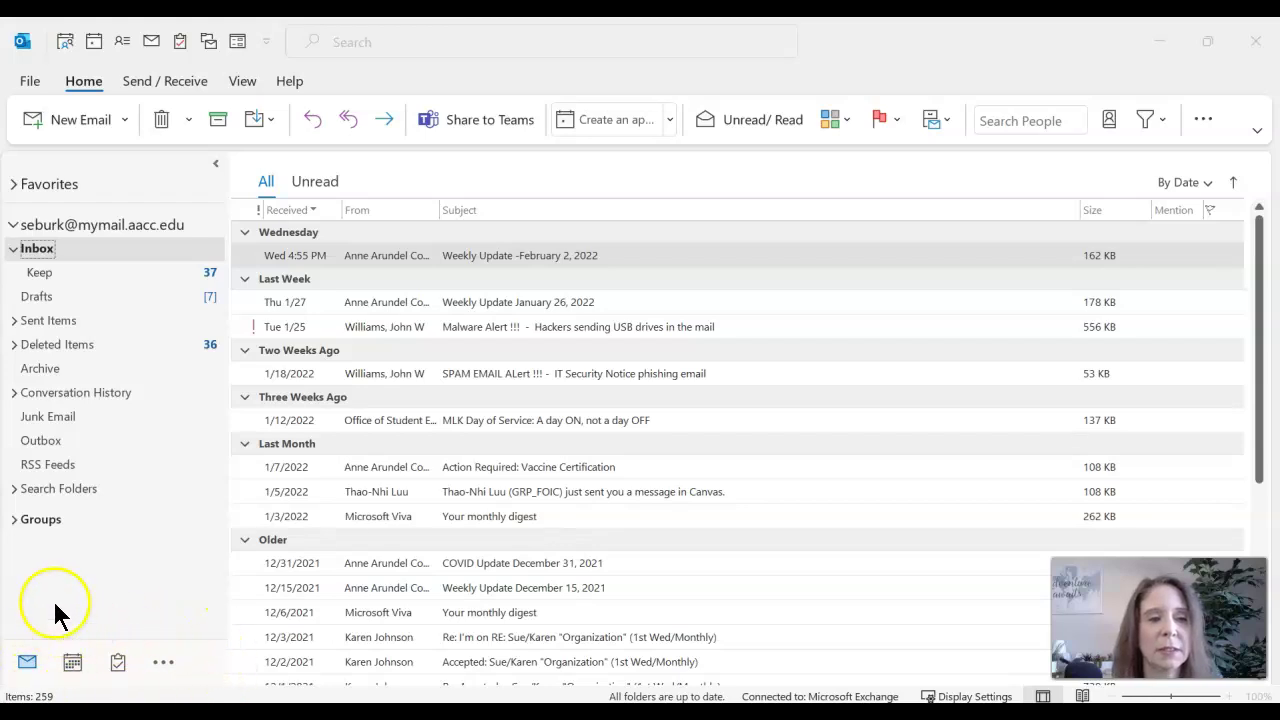
- Collapse the Folder Pane to its narrow strip, then reopen it and pin it in place
click(214, 165)
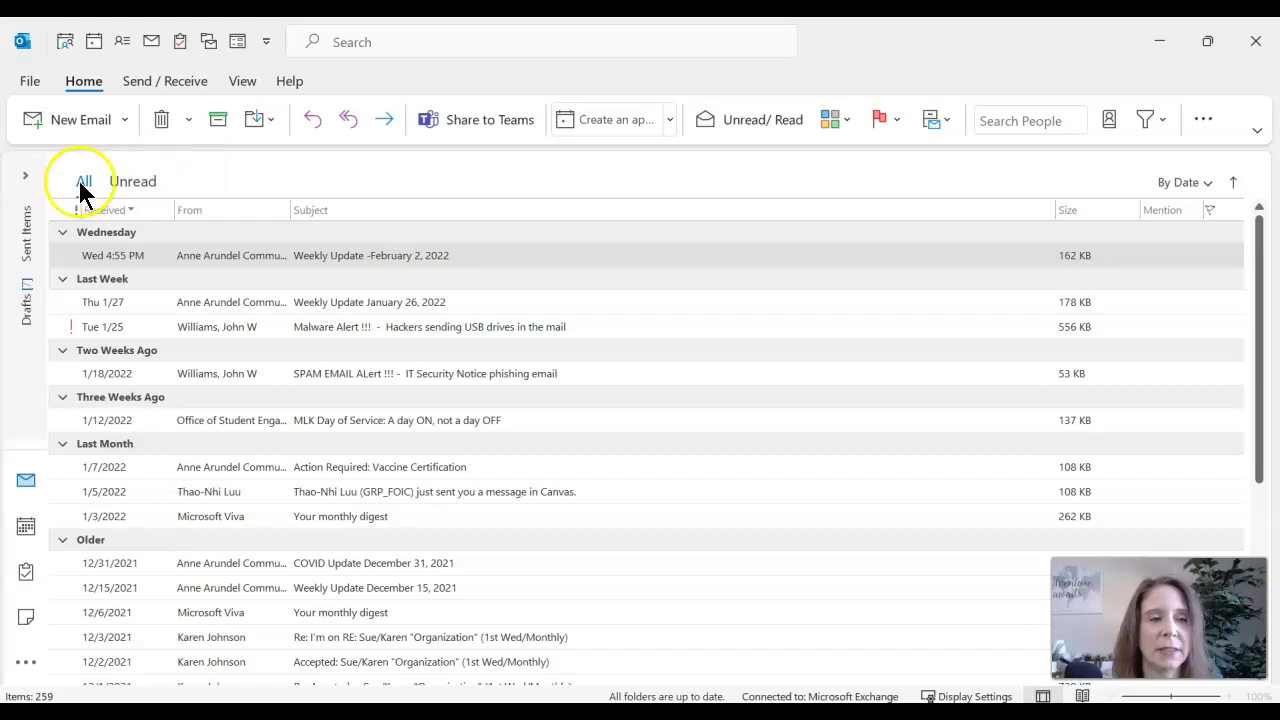
click(29, 176)
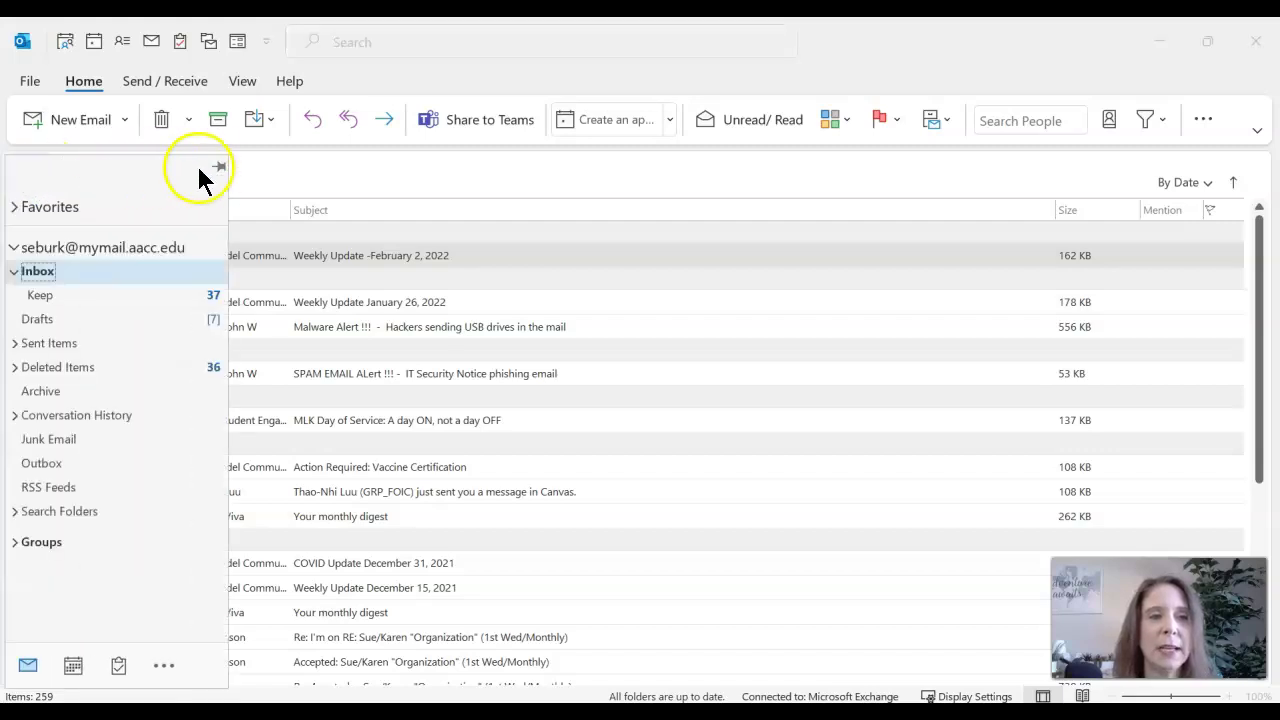
click(217, 166)
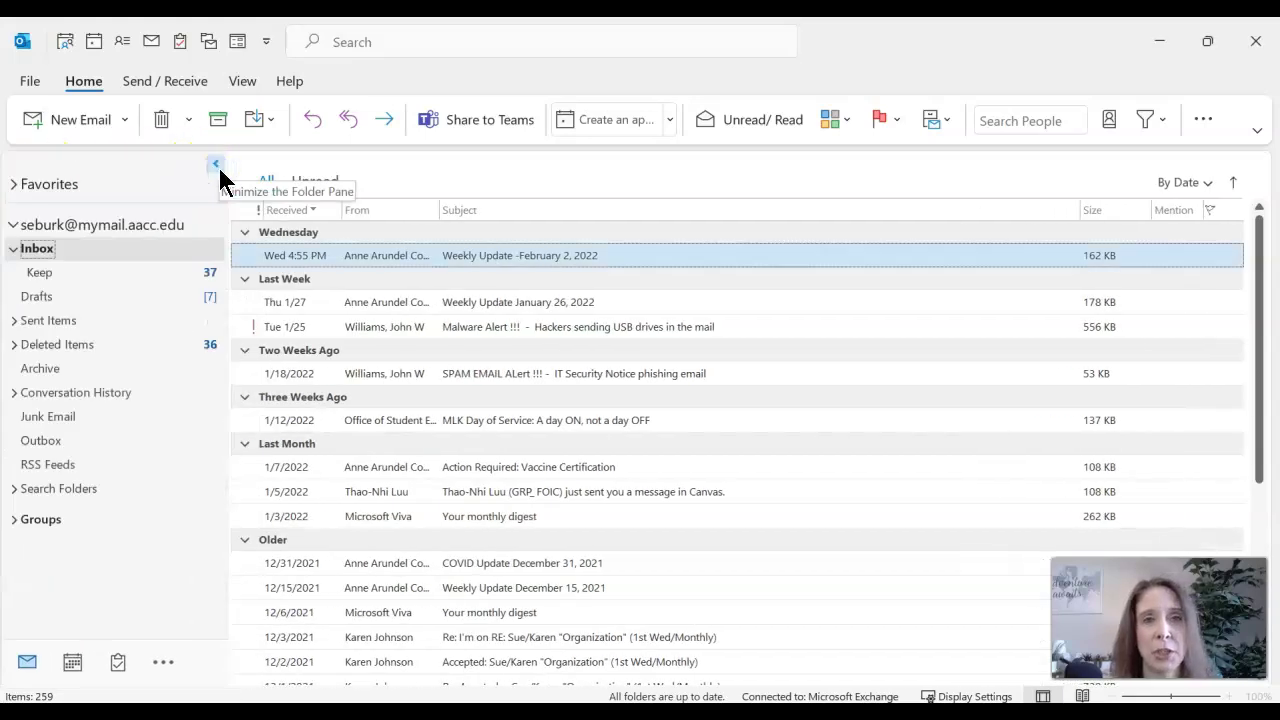
- Turn off Compact Navigation in the Navigation Options so the navigation bar shows text labels, and apply the change
click(164, 664)
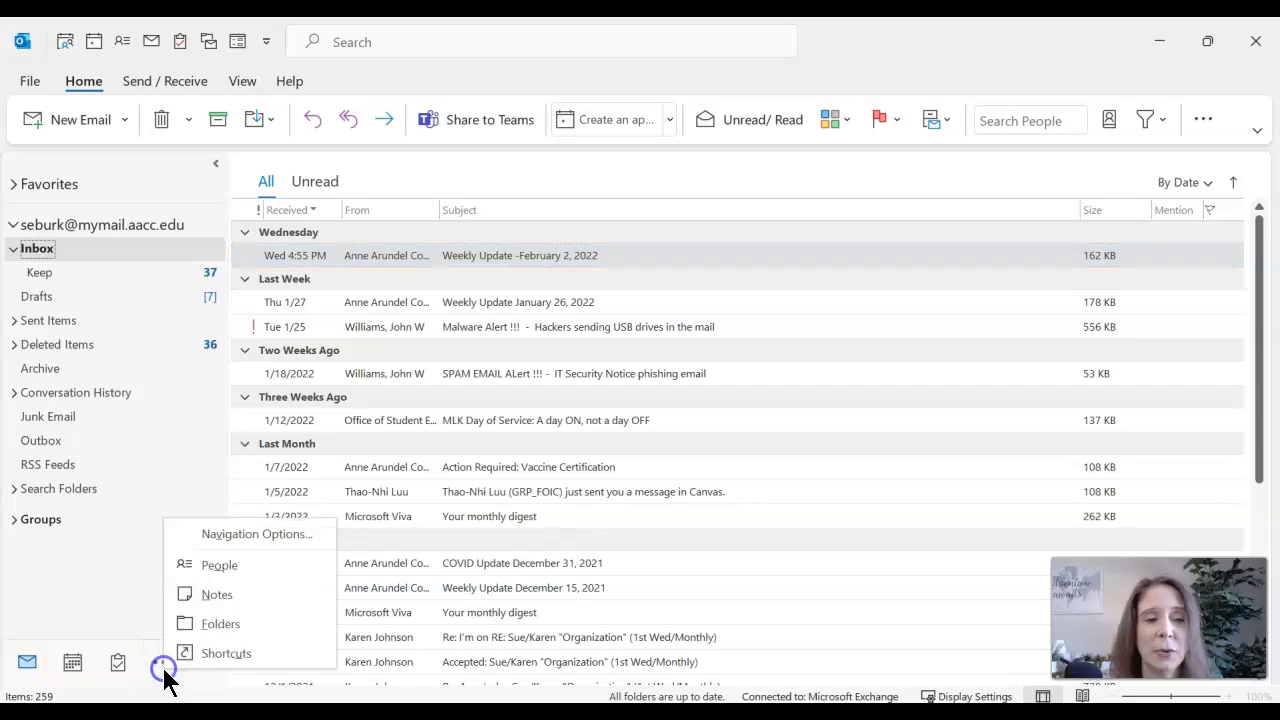
click(242, 535)
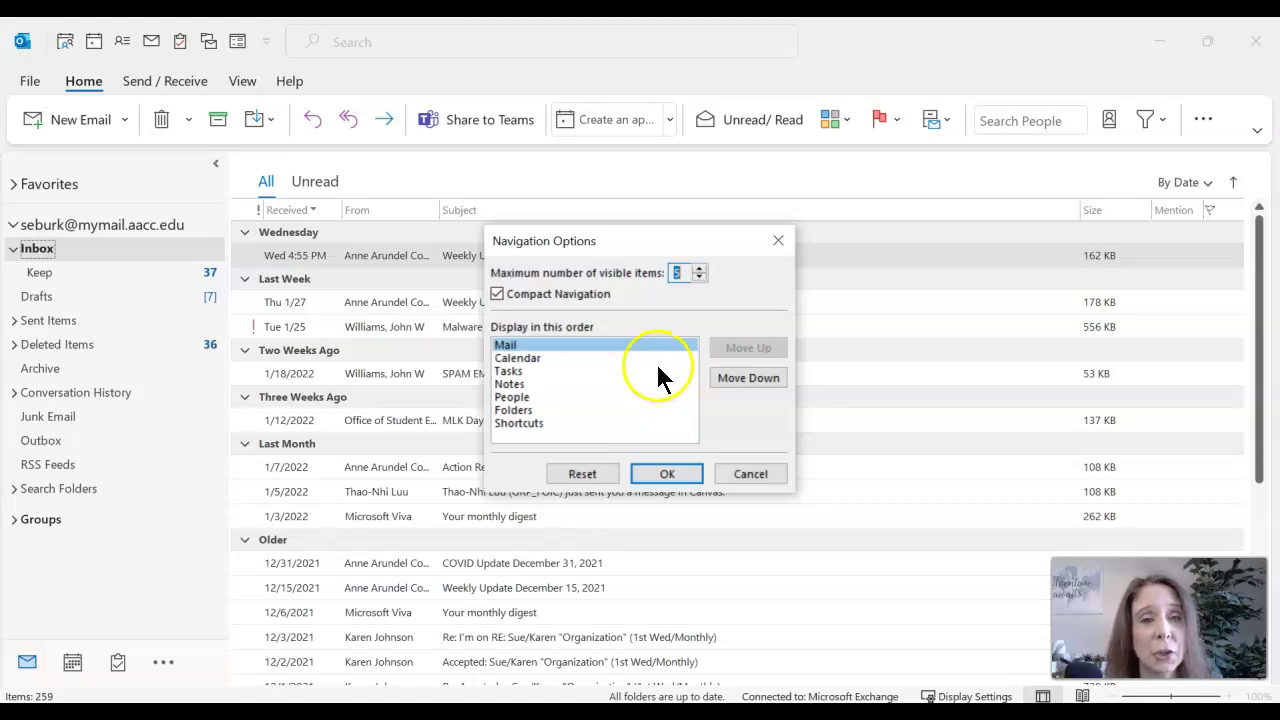
click(497, 294)
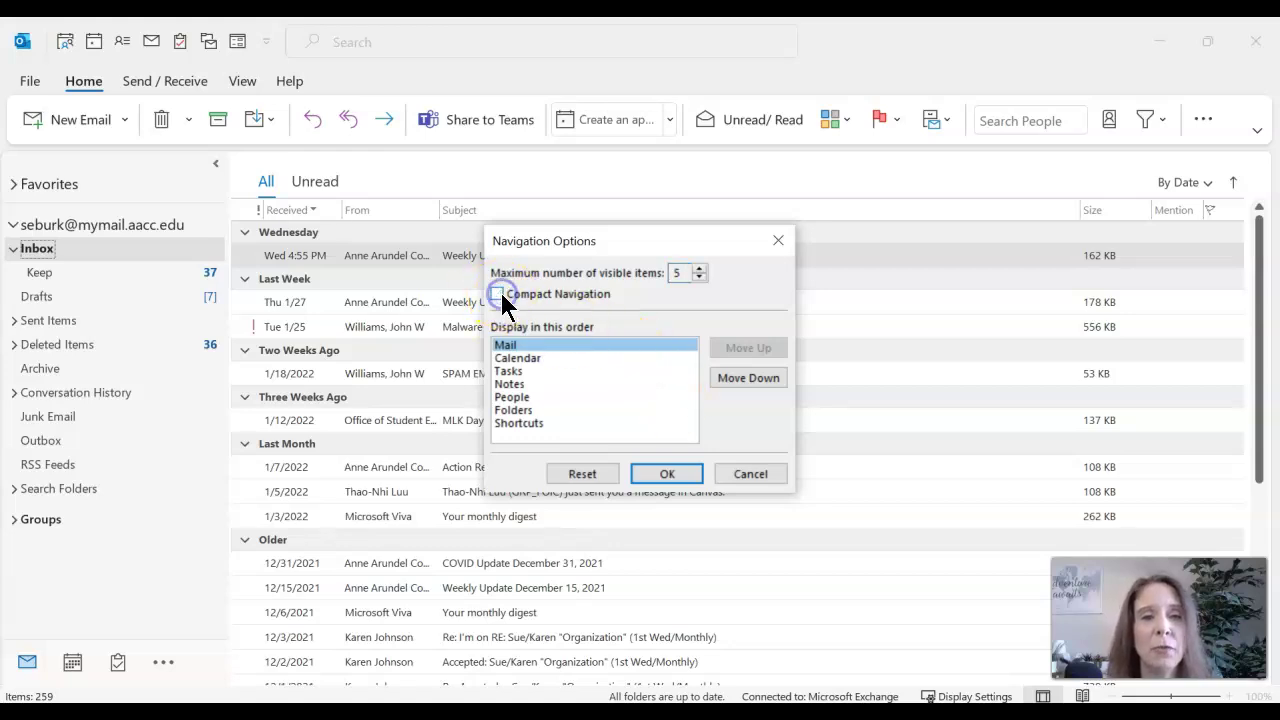
click(665, 473)
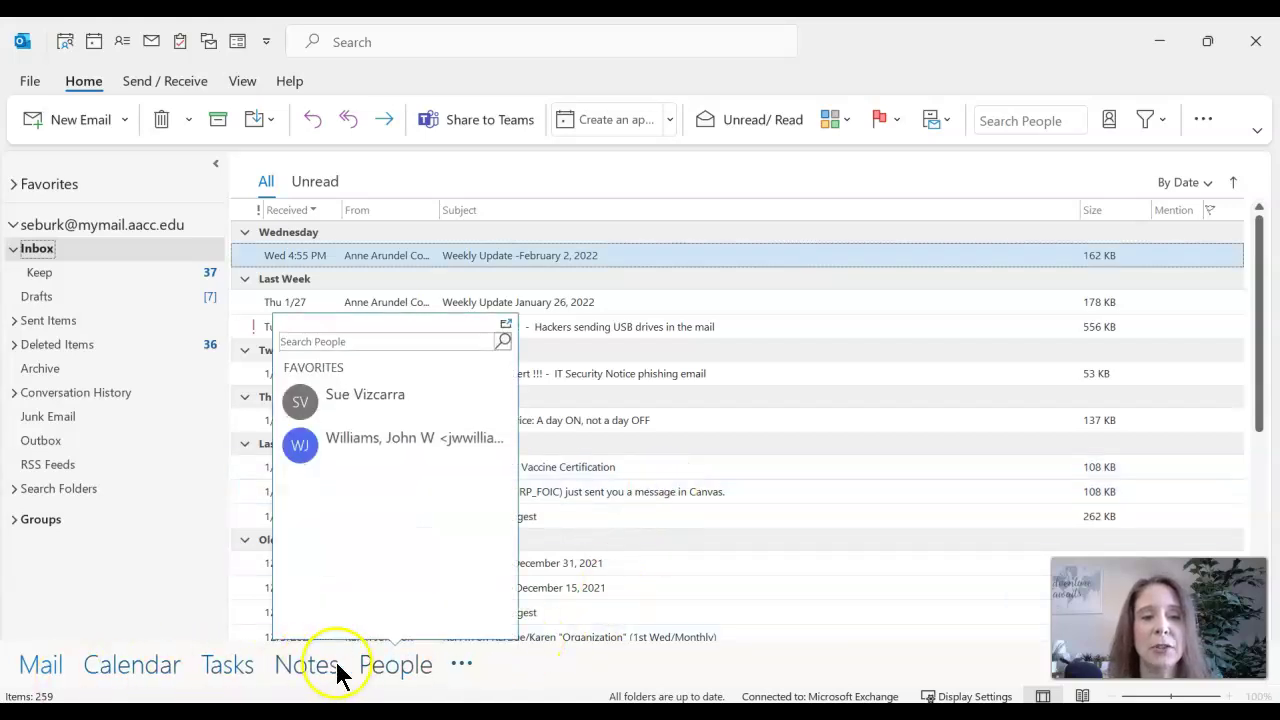
- Re-enable Compact Navigation in the Navigation Options to return the navigation bar to icons
click(461, 666)
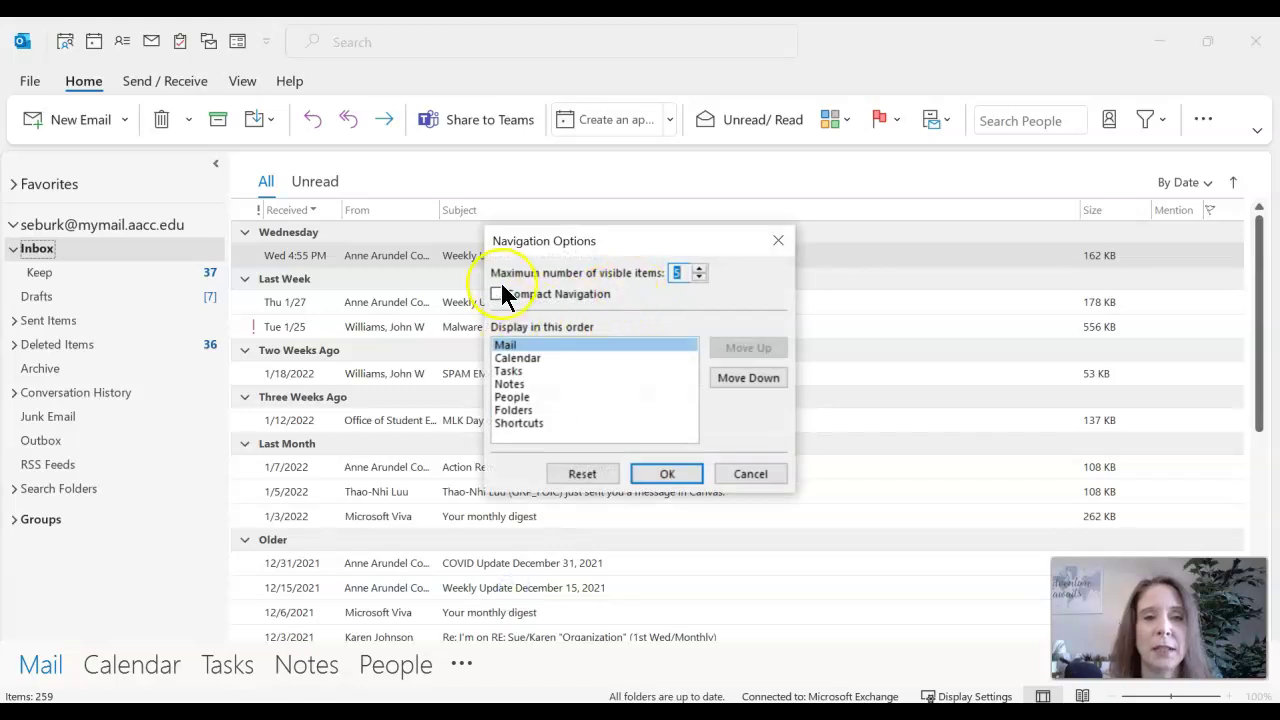
click(498, 293)
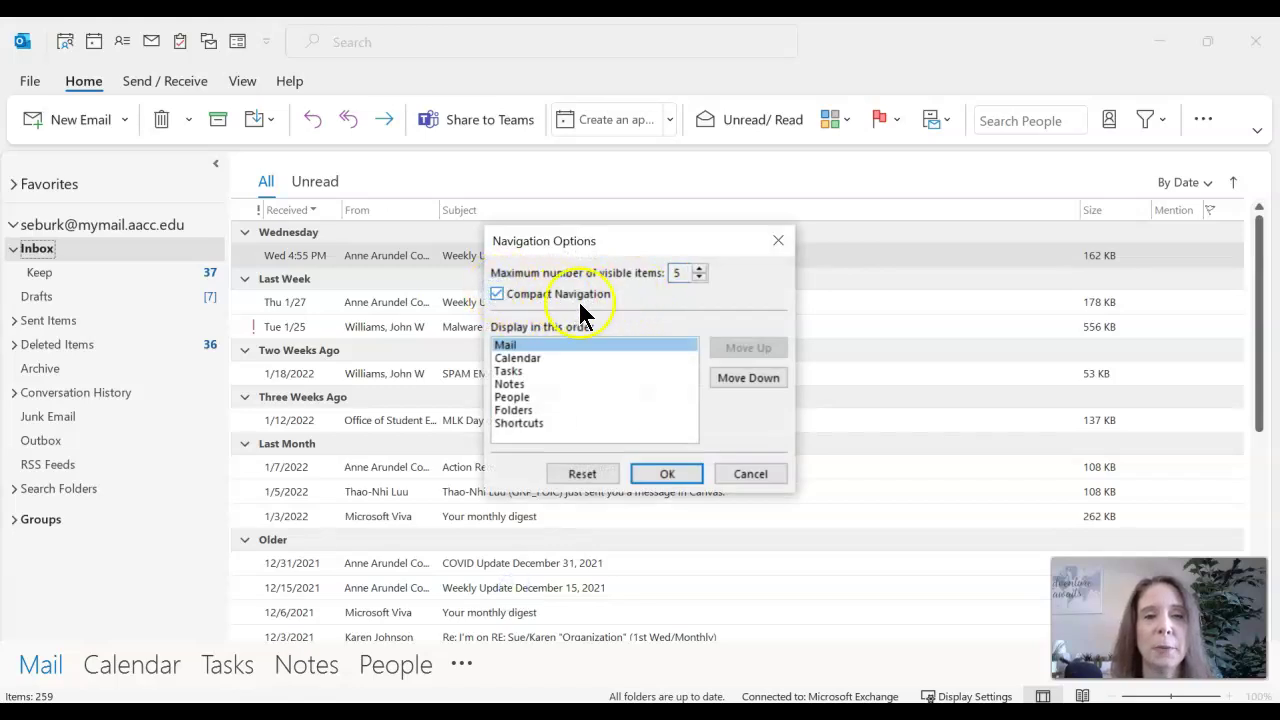
click(664, 476)
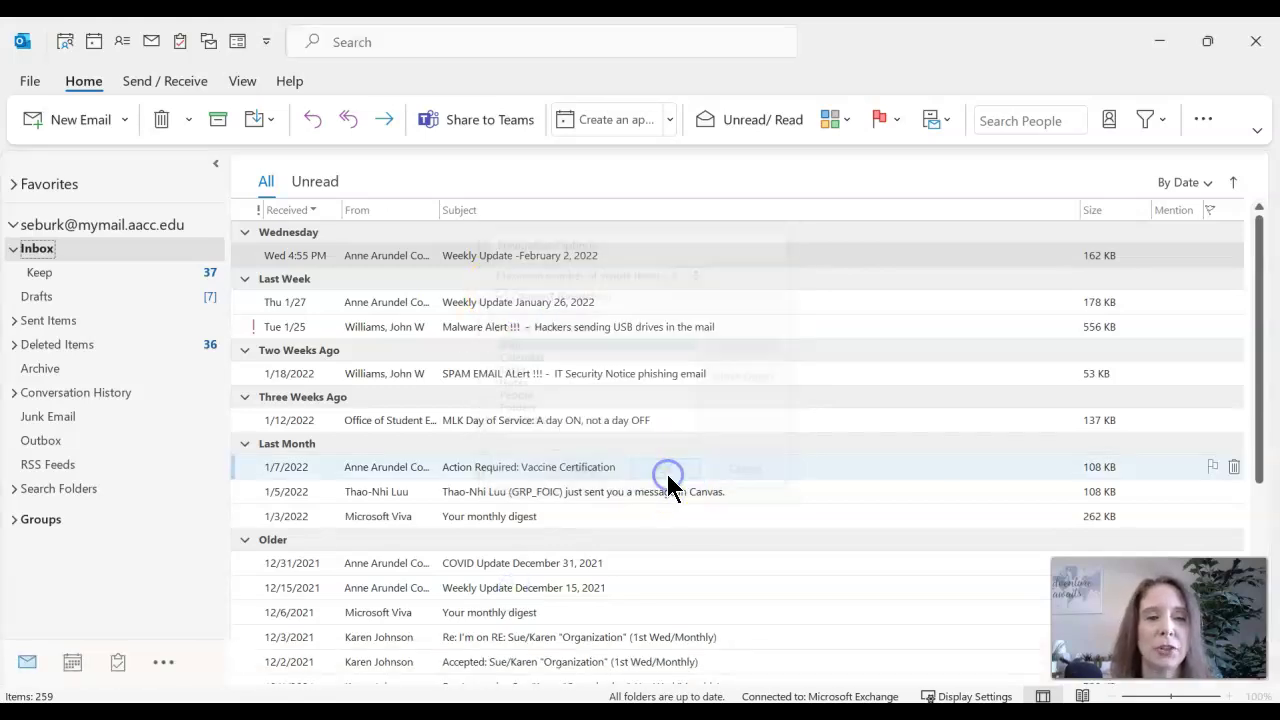